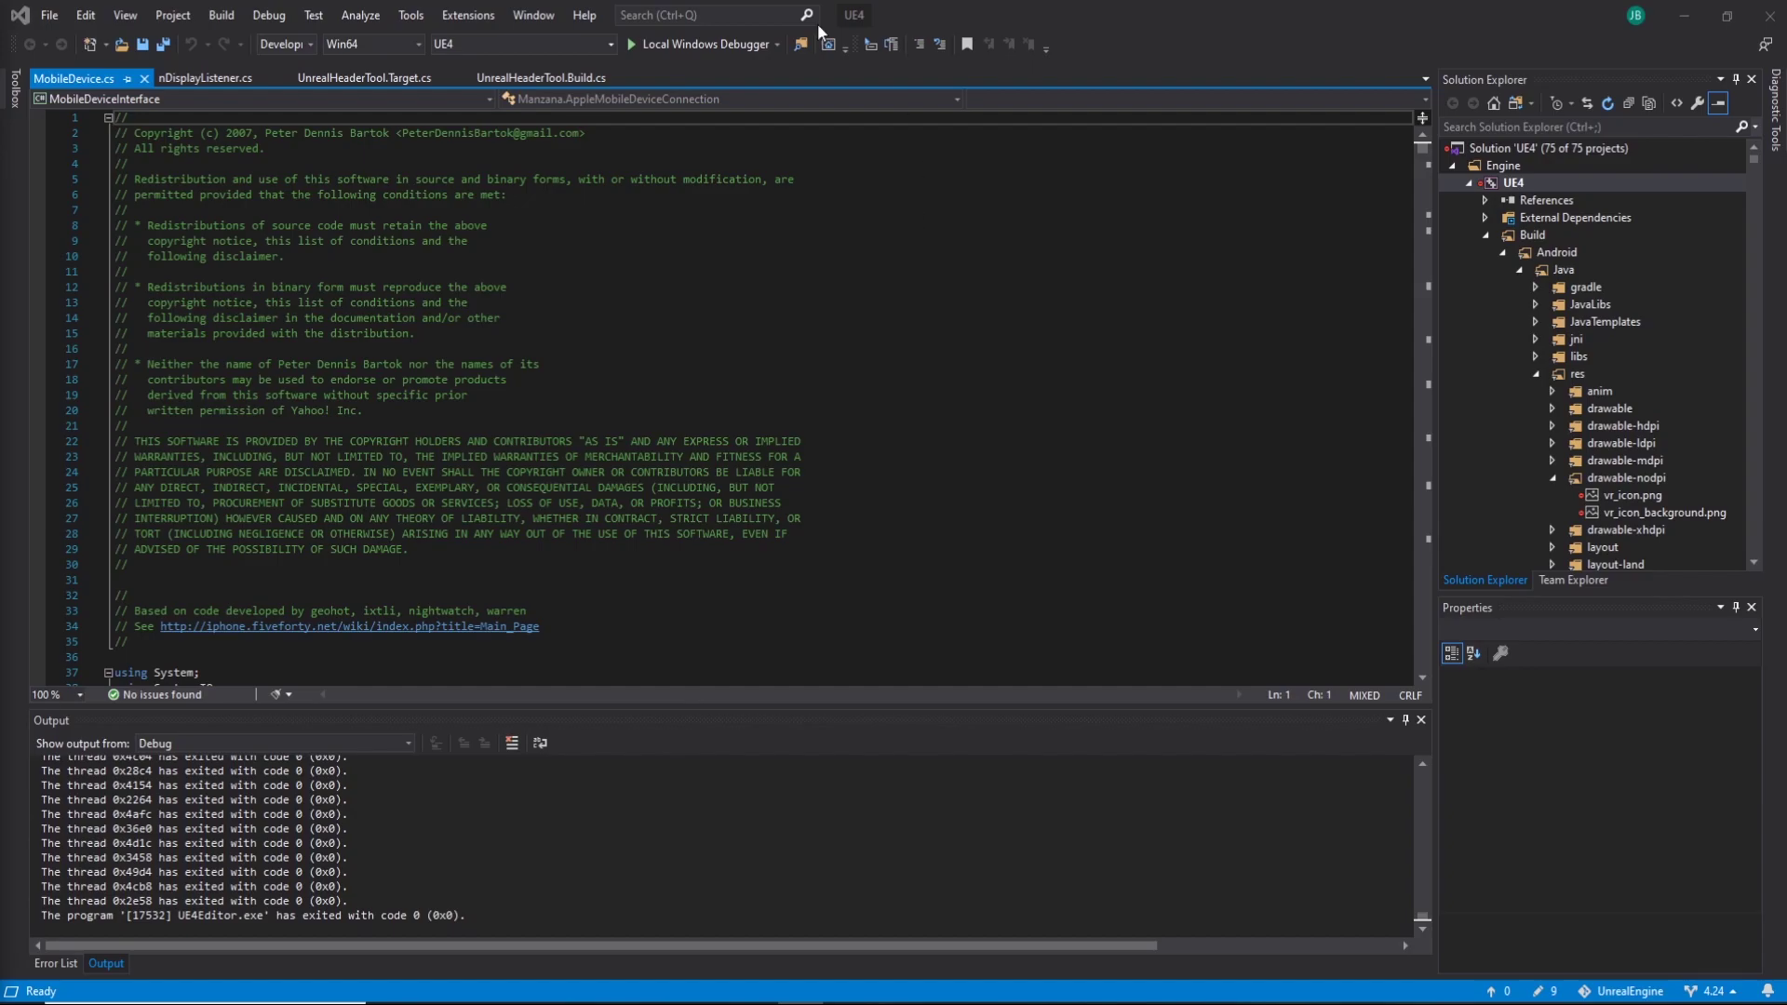
{"action": "double_click", "coordinate": [977, 15]}
{"action": "left_click", "coordinate": [1682, 10]}
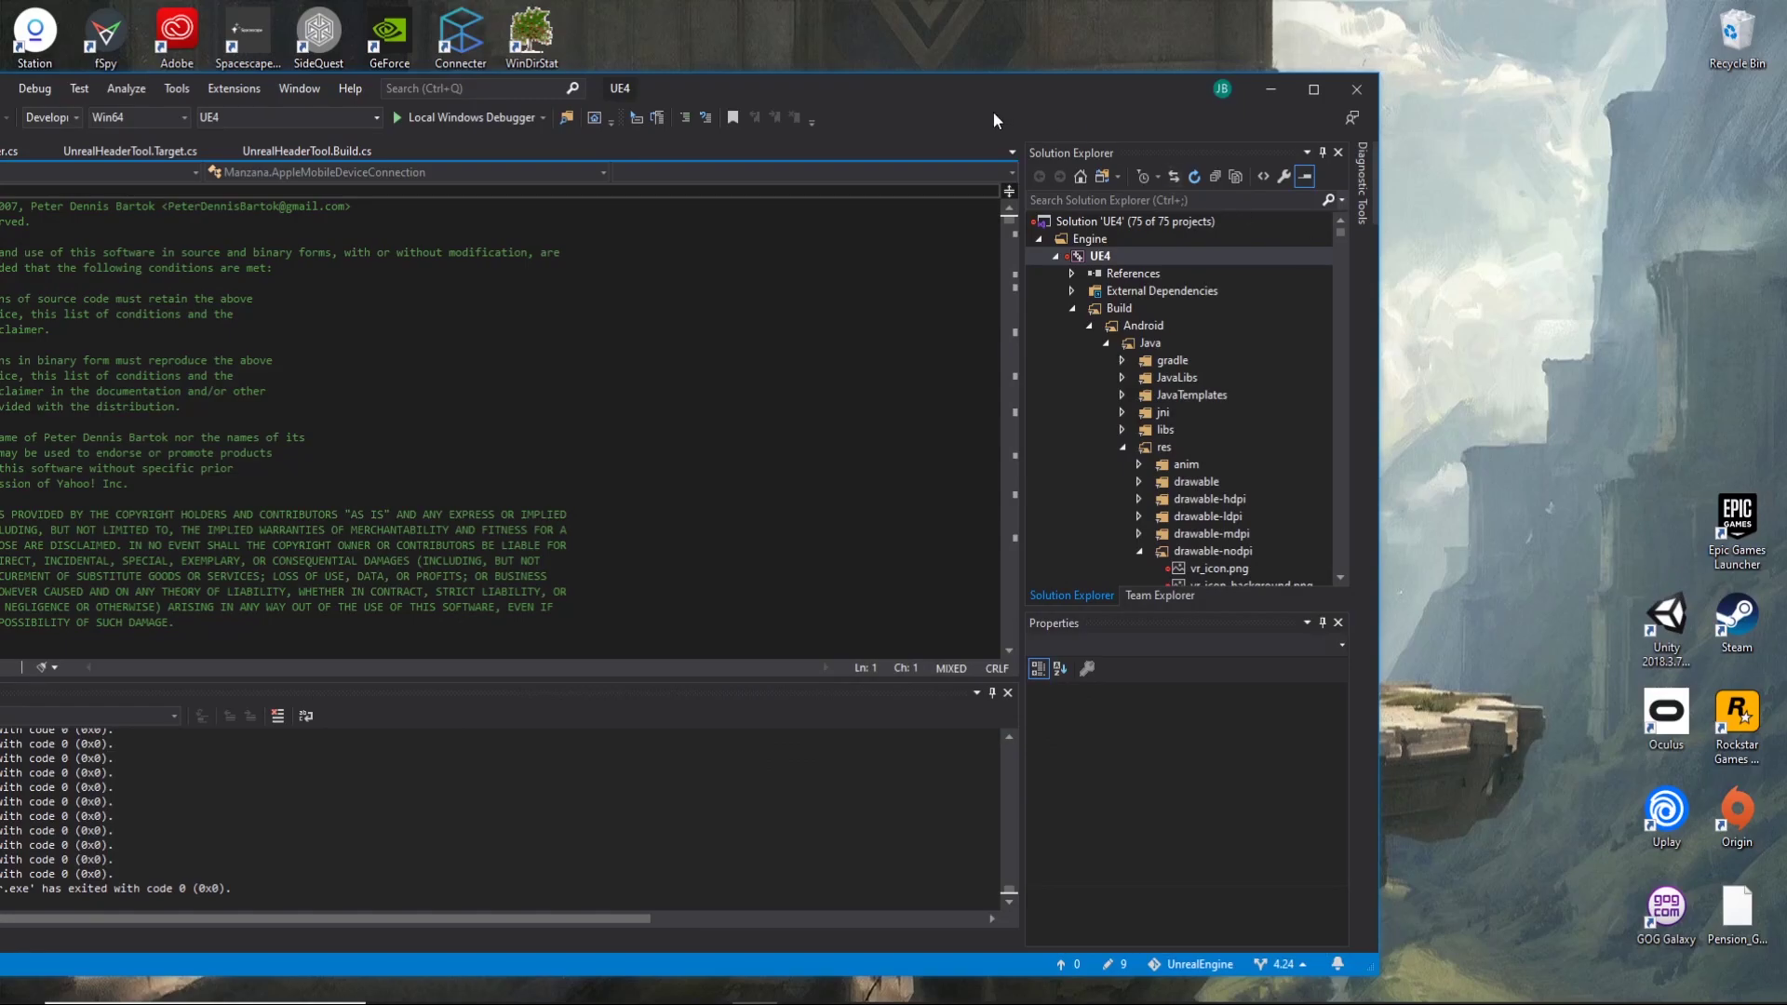
{"action": "double_click", "coordinate": [963, 84]}
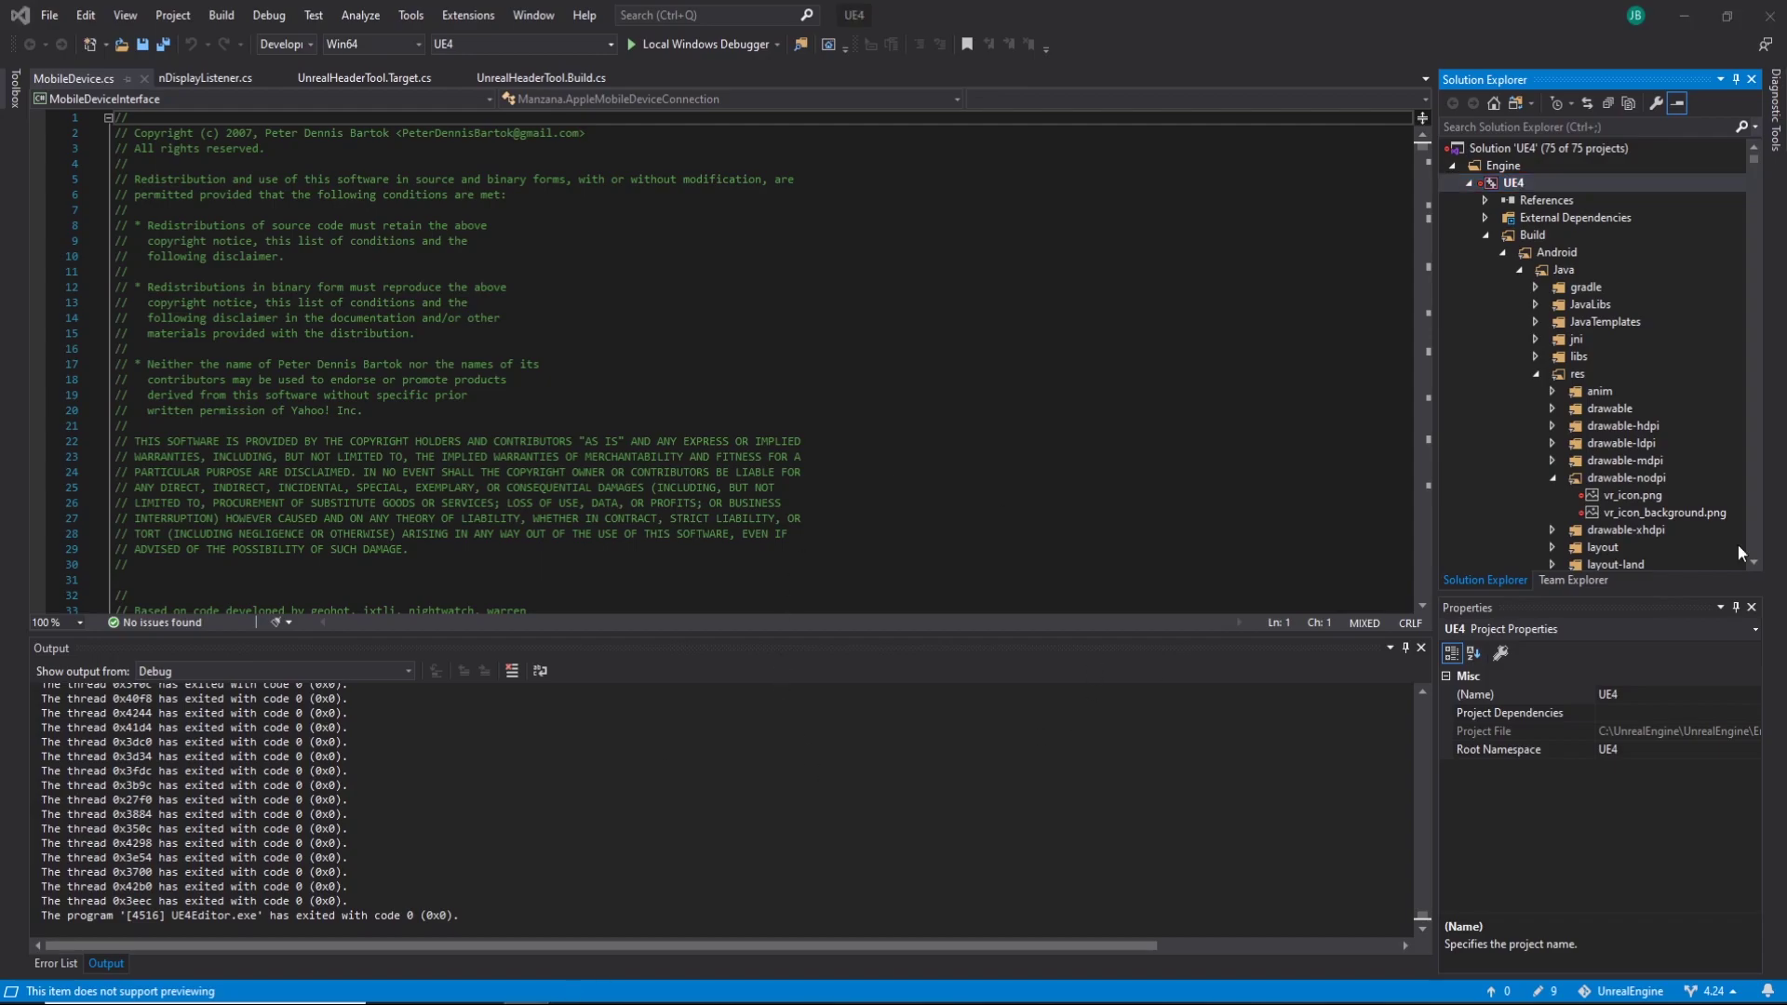
- Open File Explorer and go to the UnrealEngine source folder at C:\UnrealEngine\UnrealEngine in a maximized window
{"action": "key", "text": "super+e"}
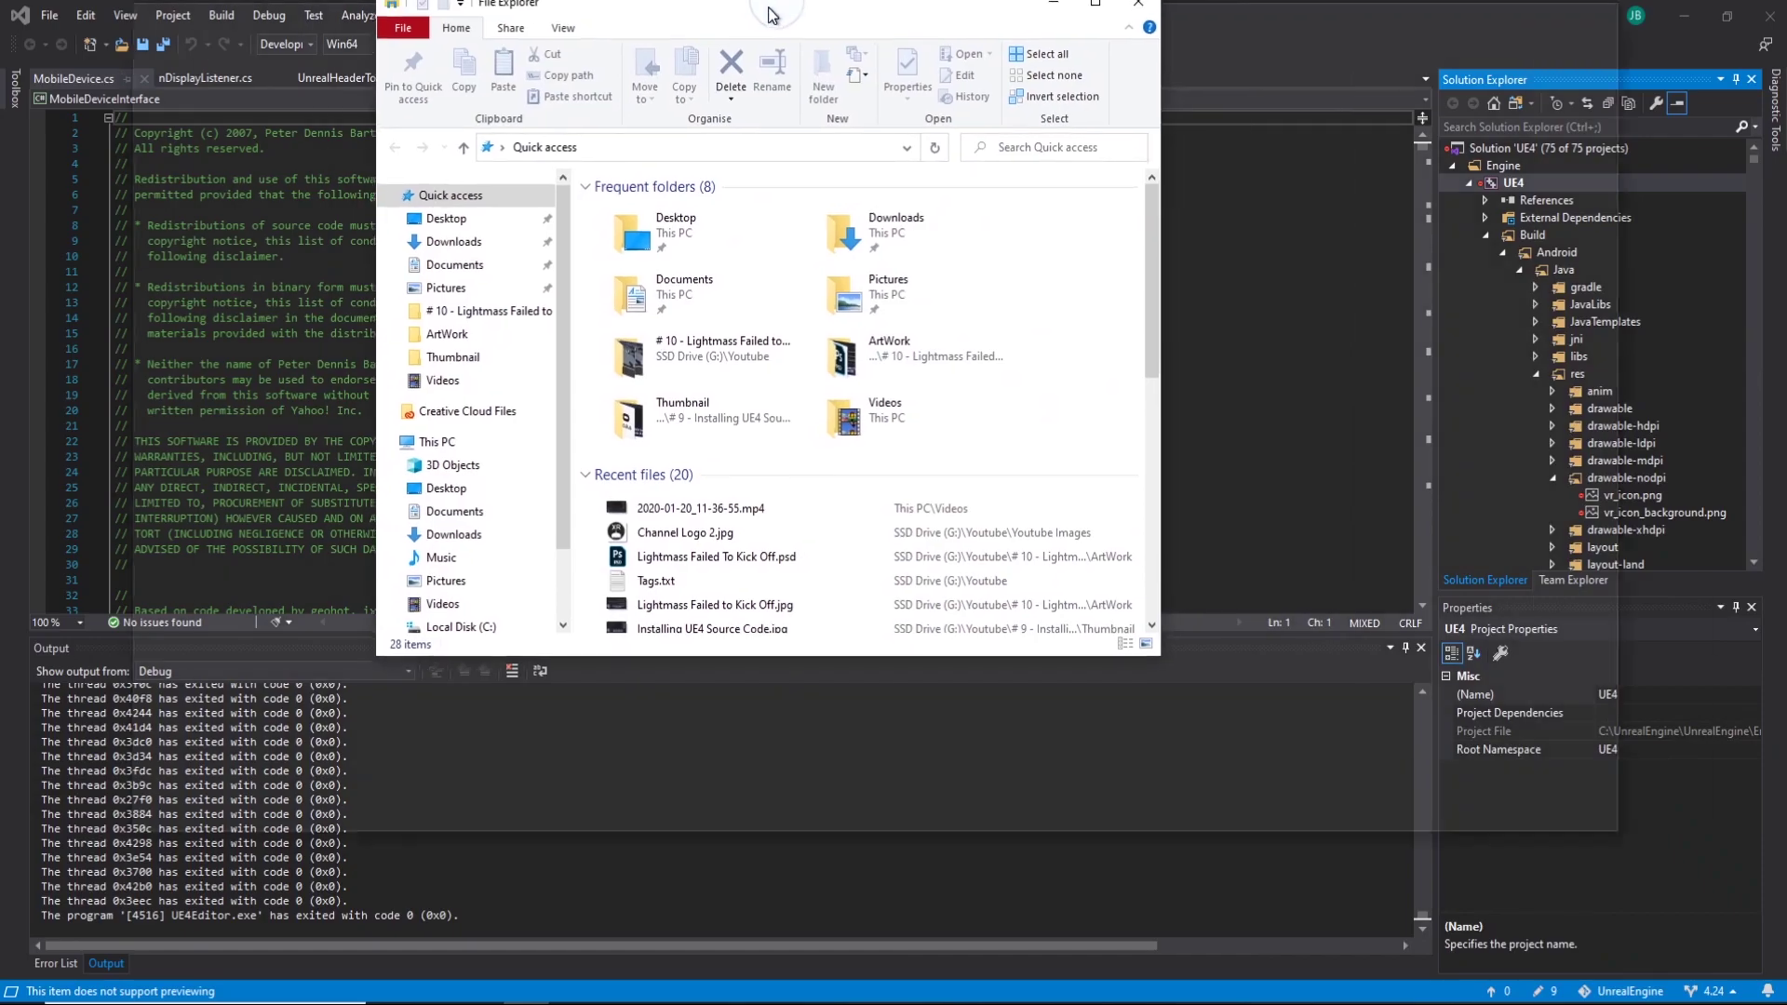
{"action": "left_click", "coordinate": [452, 546]}
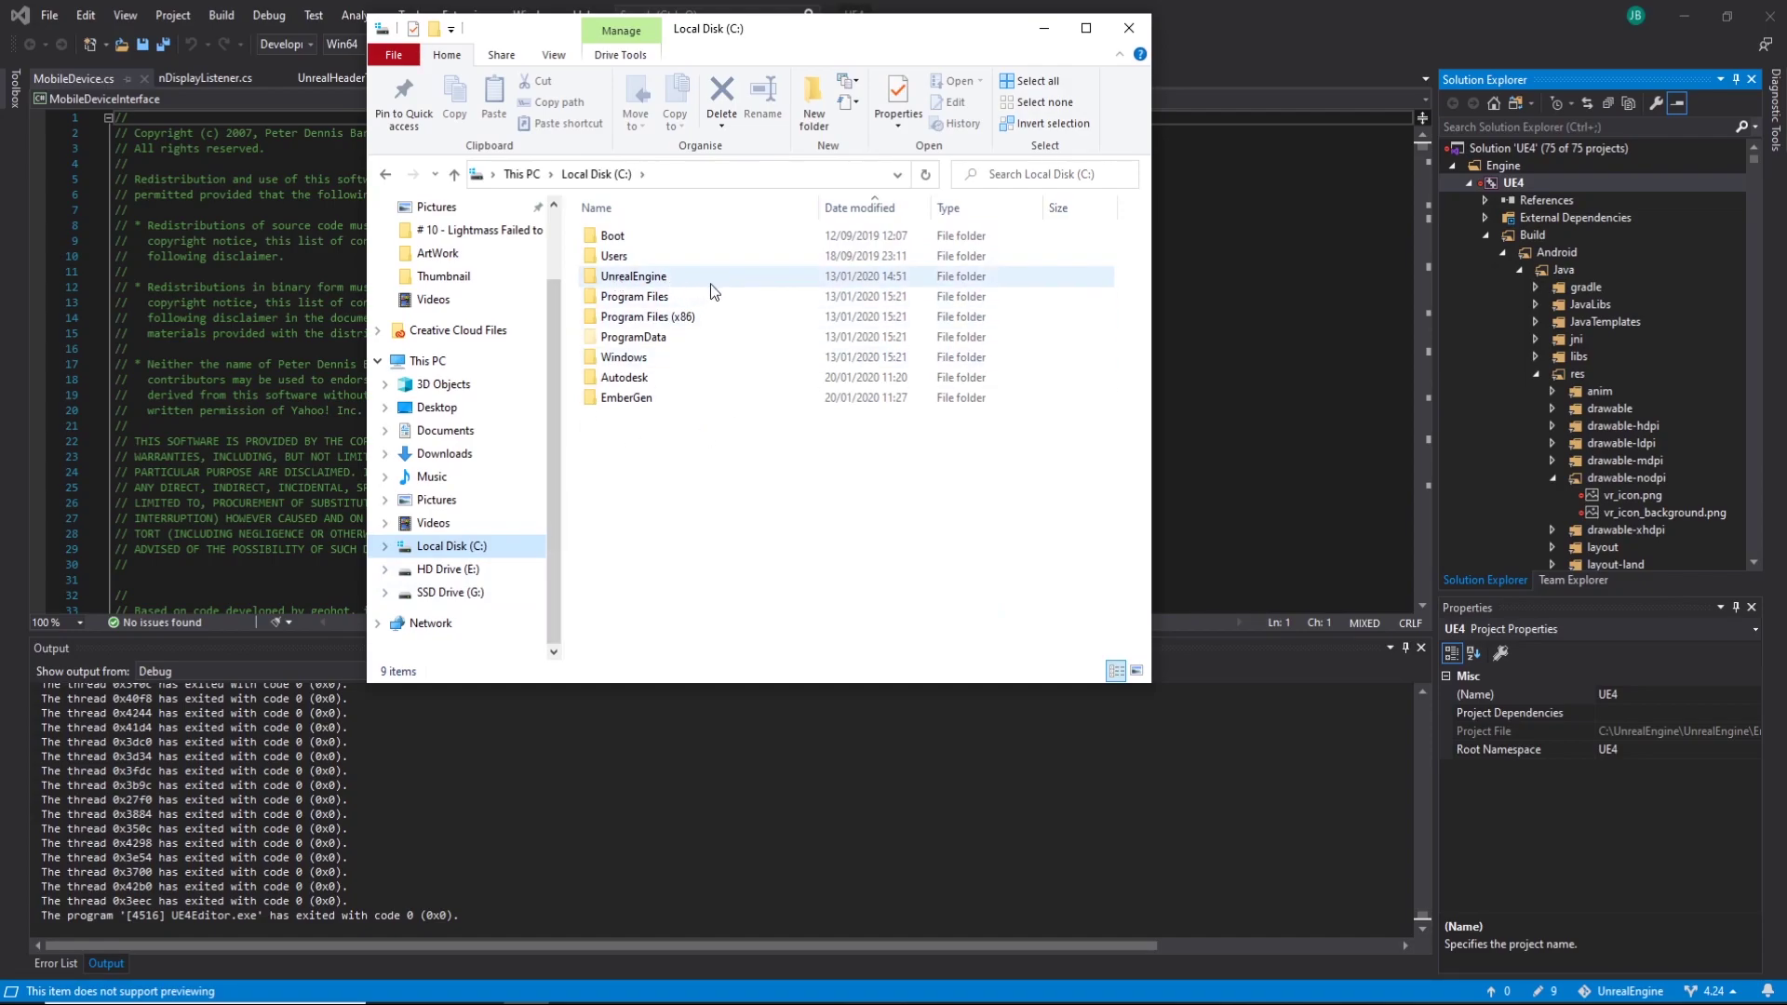
{"action": "double_click", "coordinate": [663, 276]}
{"action": "left_click", "coordinate": [640, 237]}
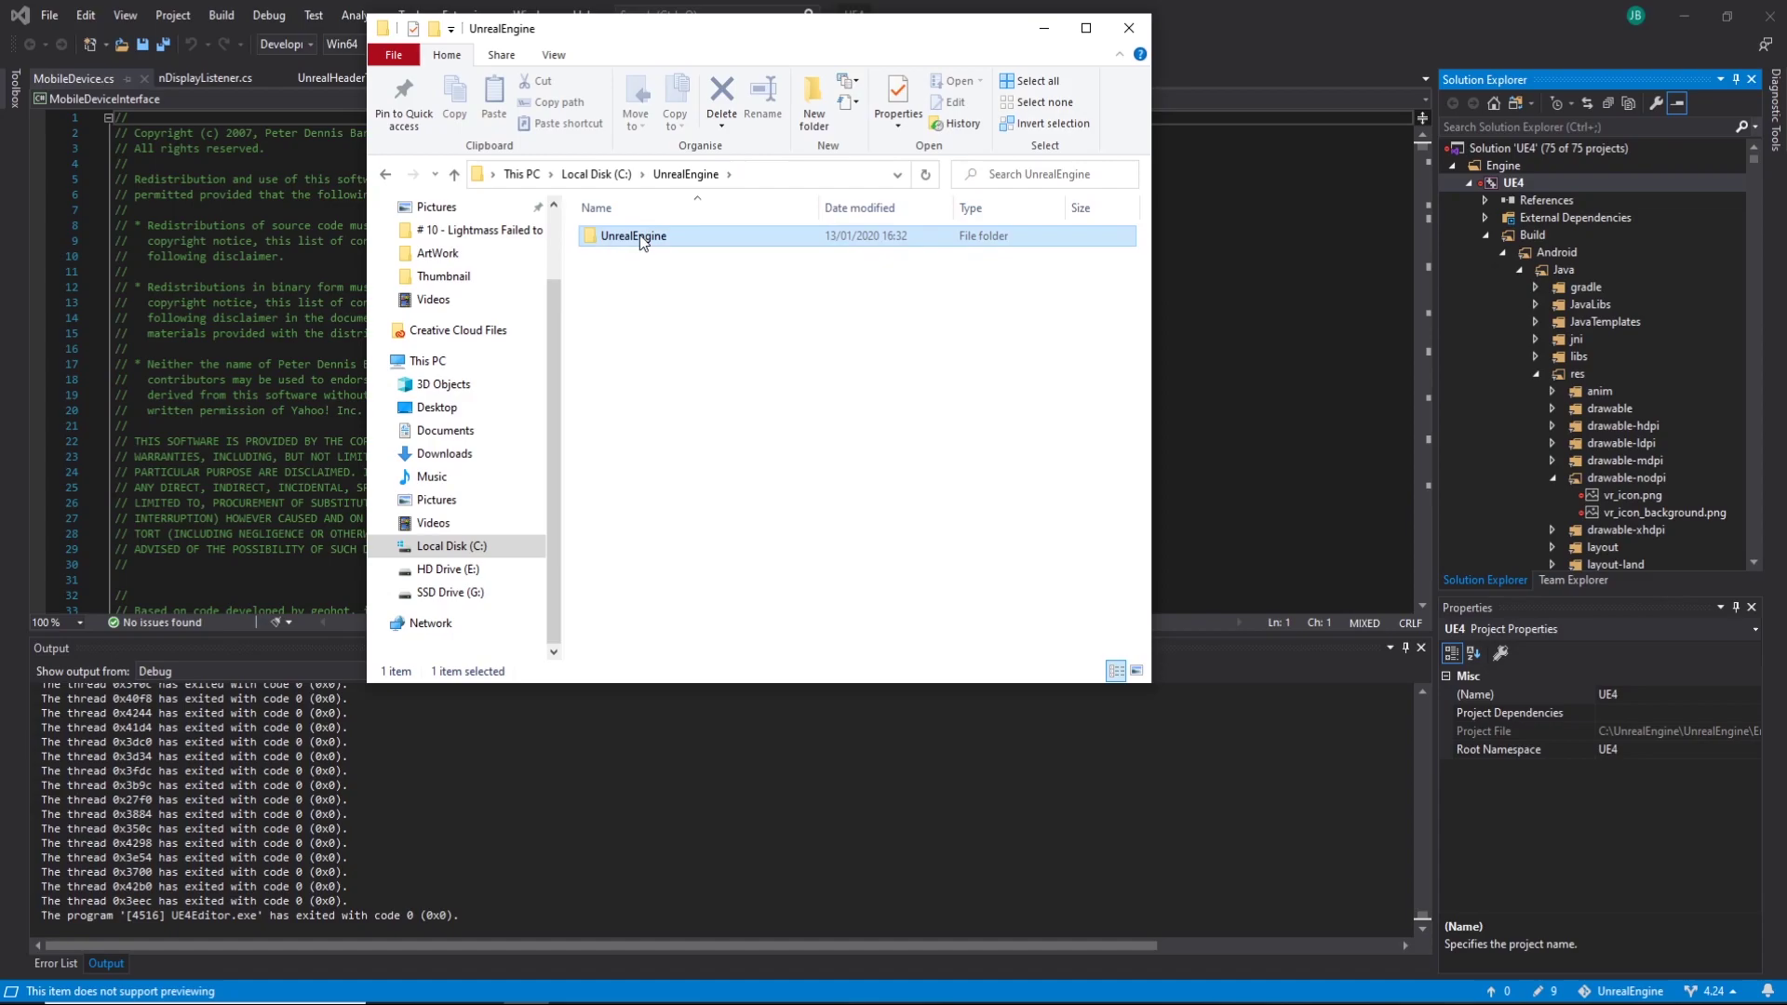
{"action": "double_click", "coordinate": [640, 234]}
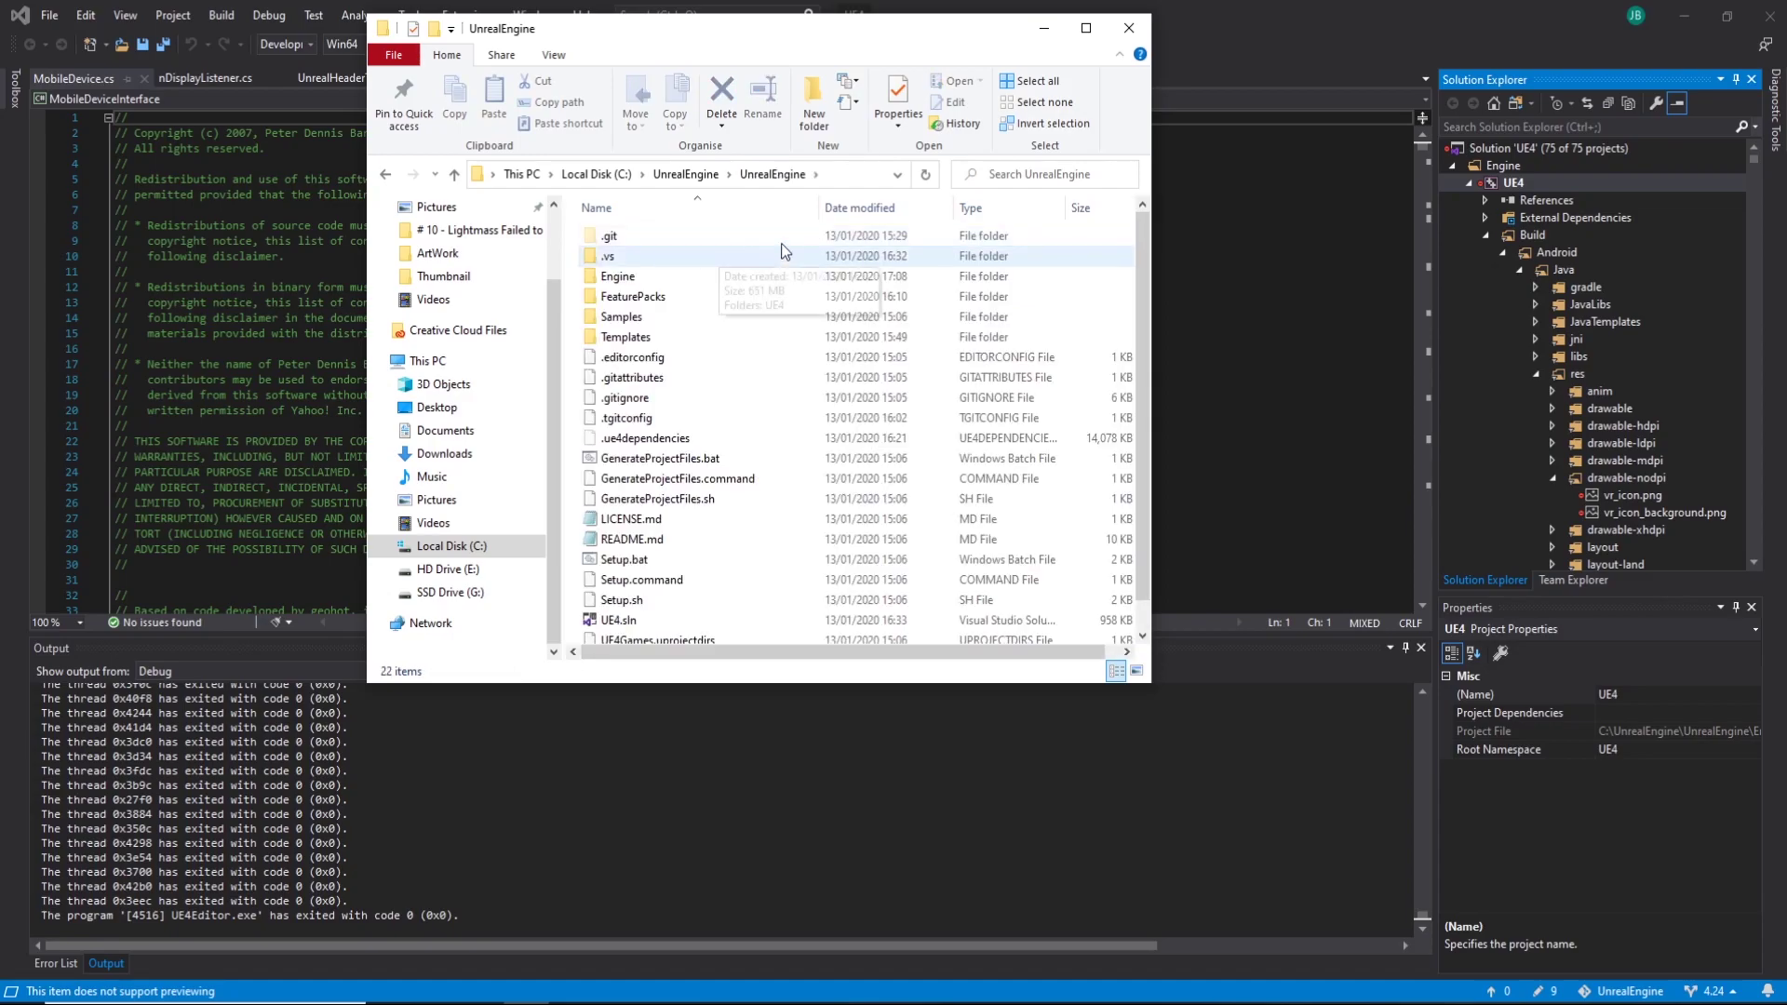
{"action": "double_click", "coordinate": [943, 32]}
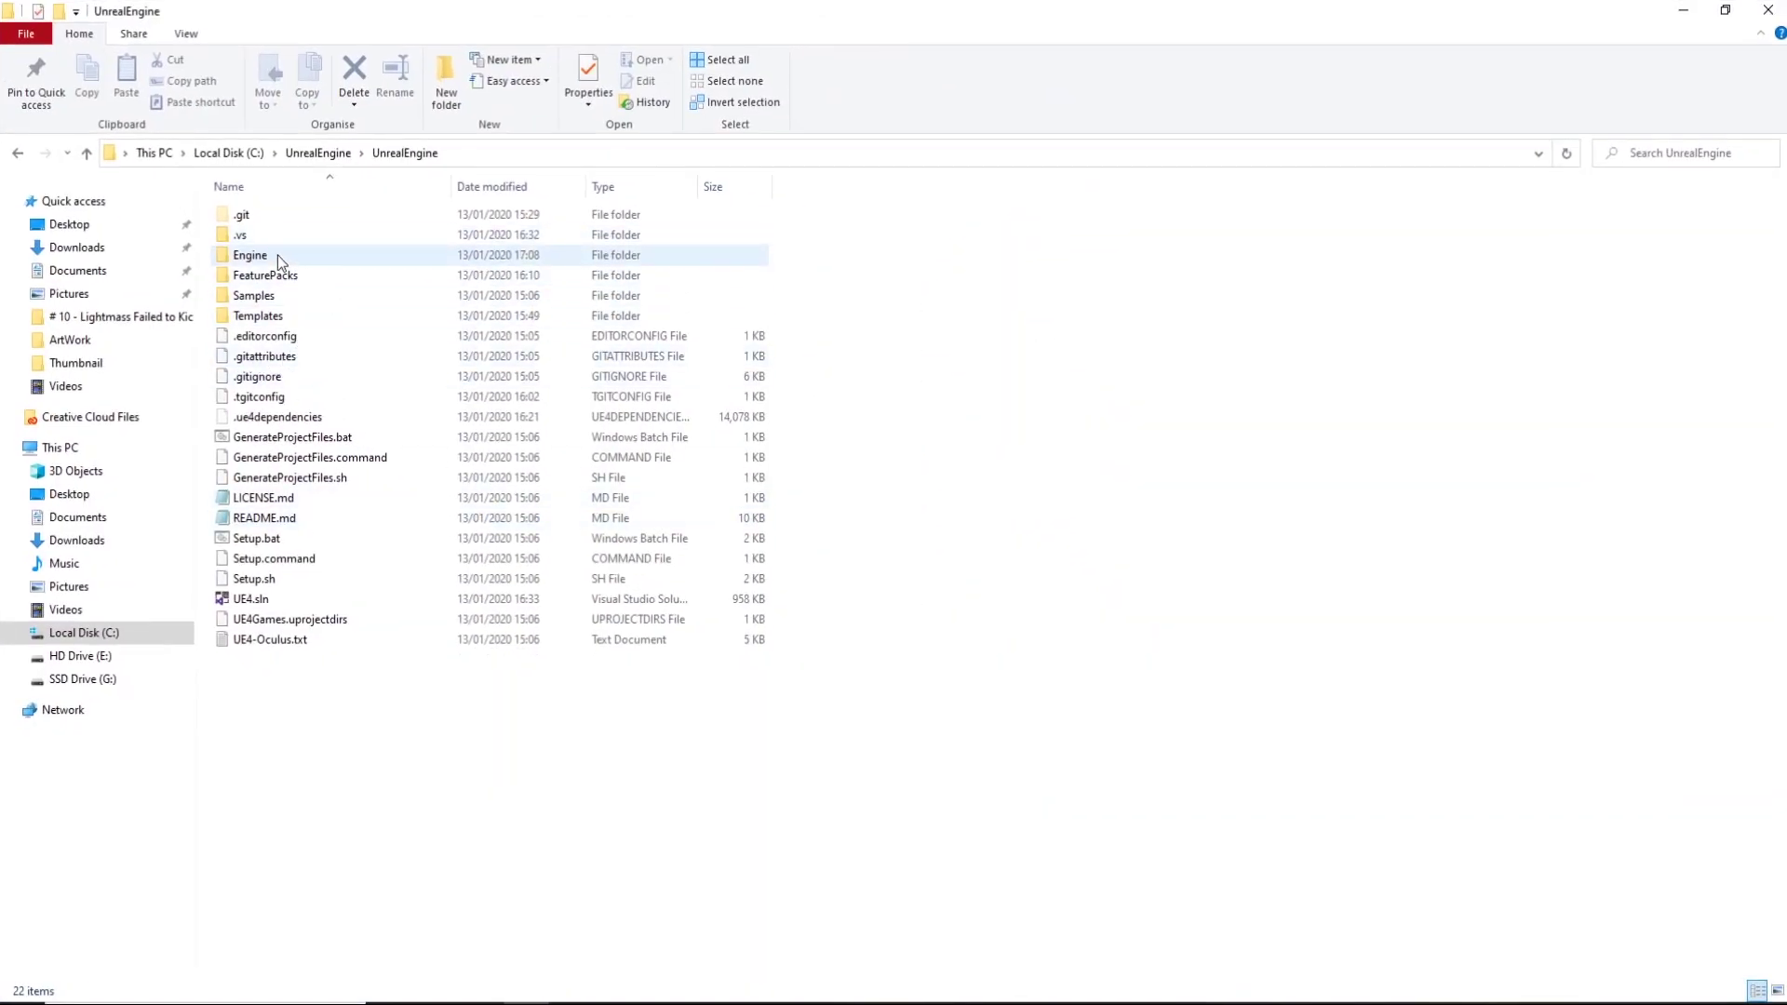
- Open the Win64 folder inside Engine\Extras\AndroidWorks
{"action": "double_click", "coordinate": [277, 255]}
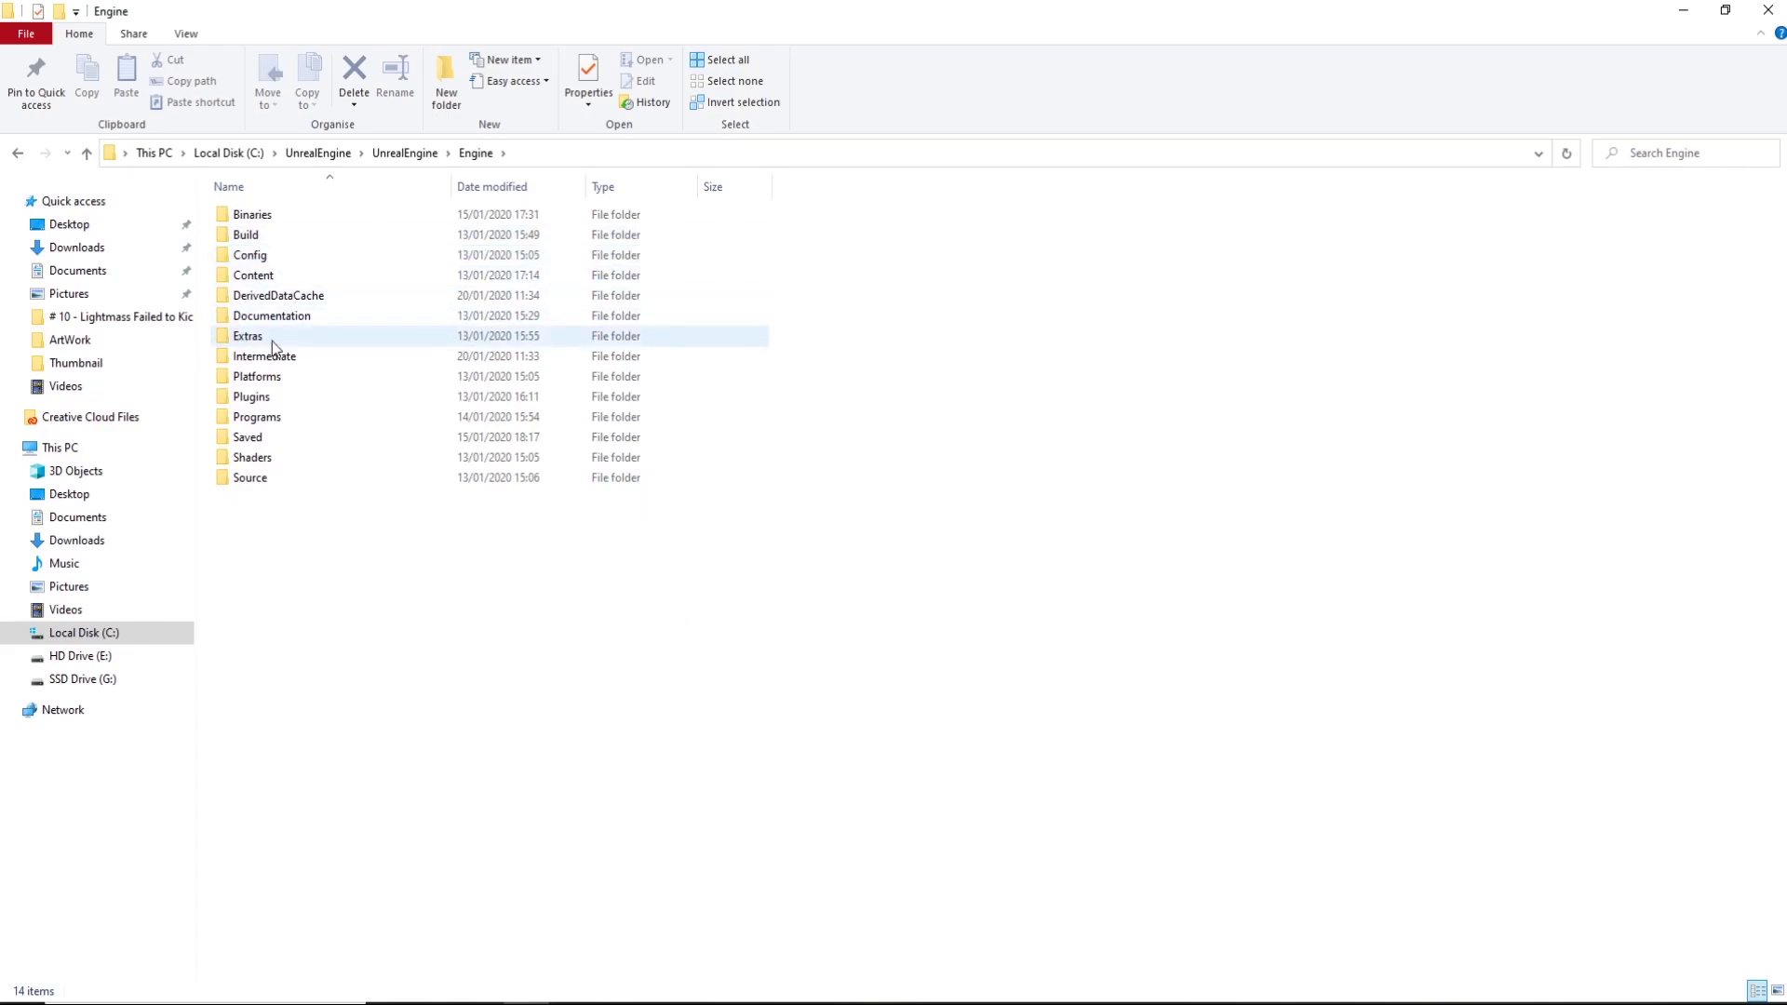
{"action": "double_click", "coordinate": [283, 337]}
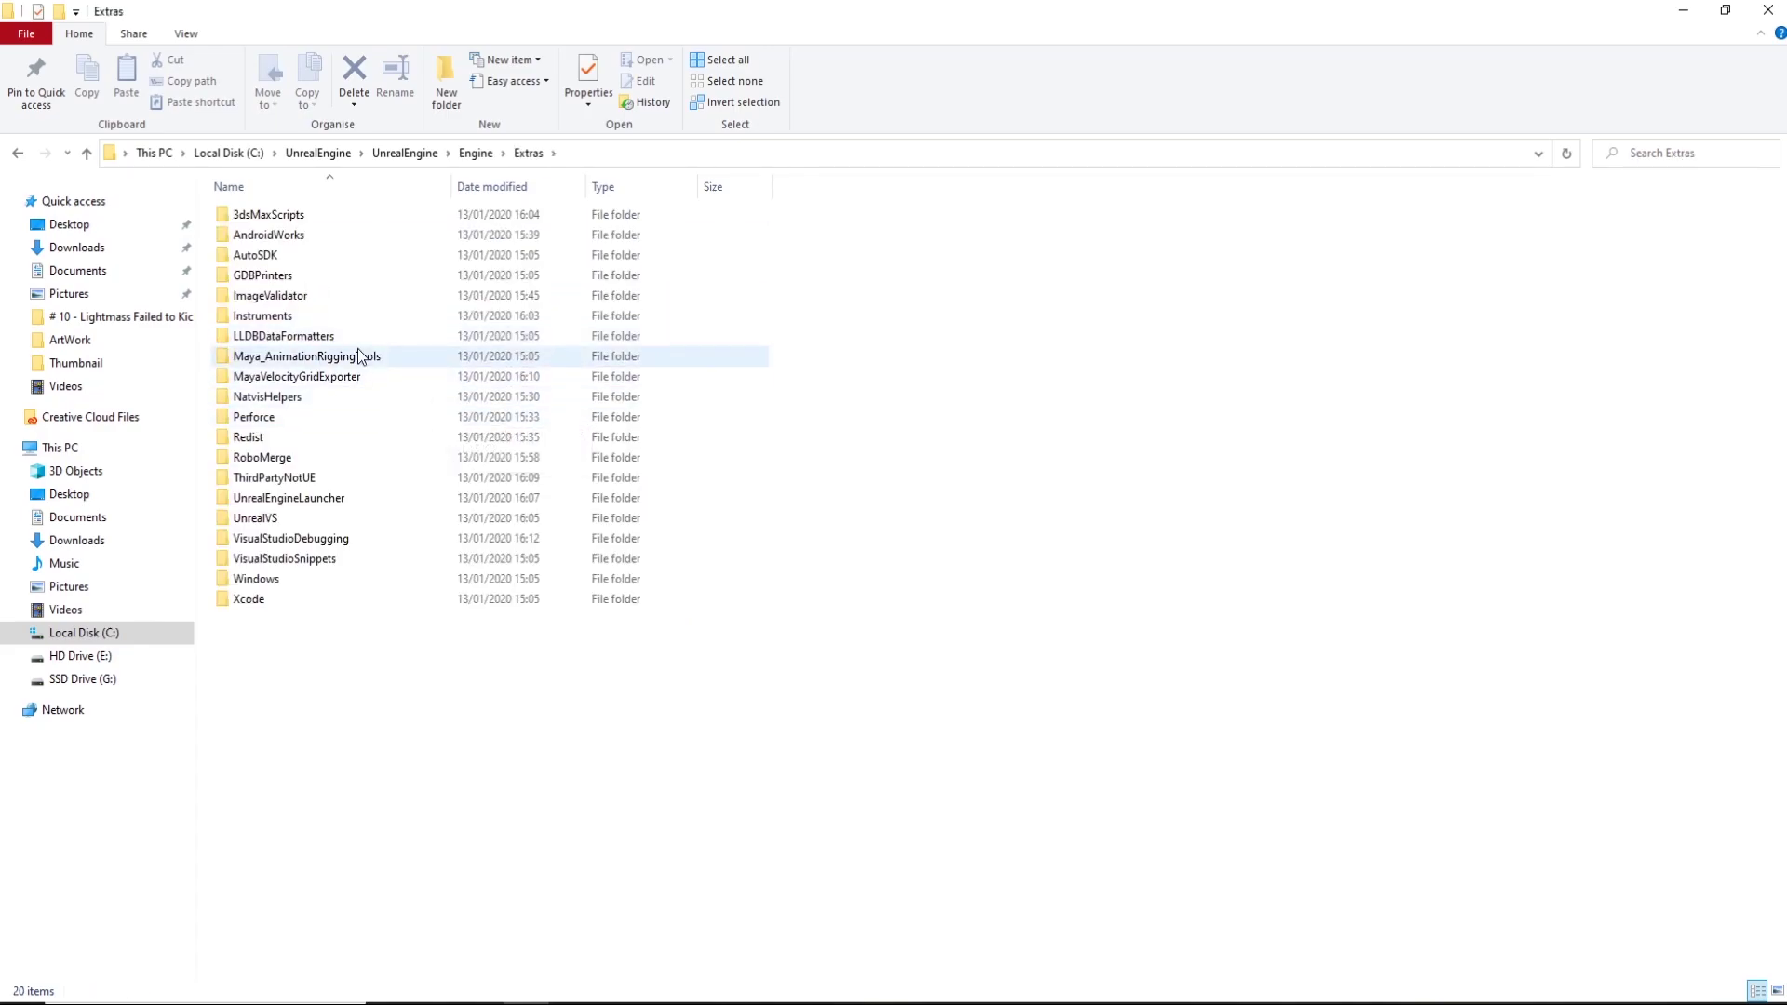
{"action": "double_click", "coordinate": [316, 234]}
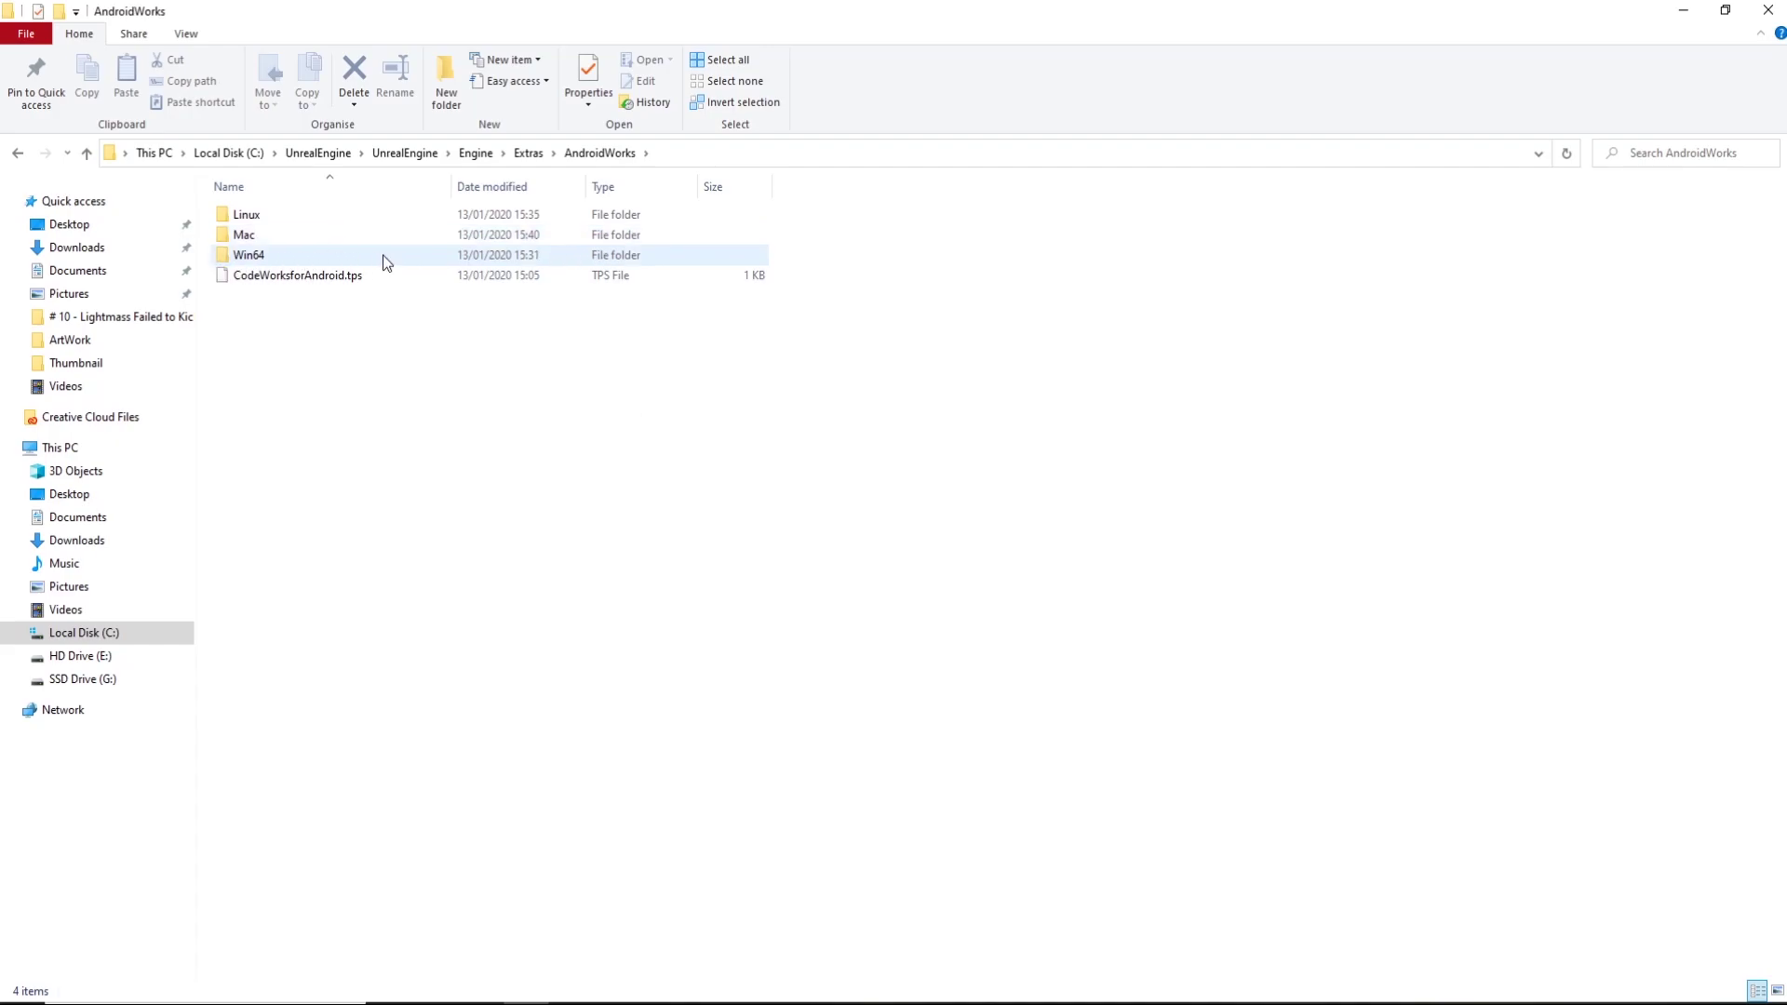
{"action": "double_click", "coordinate": [294, 256]}
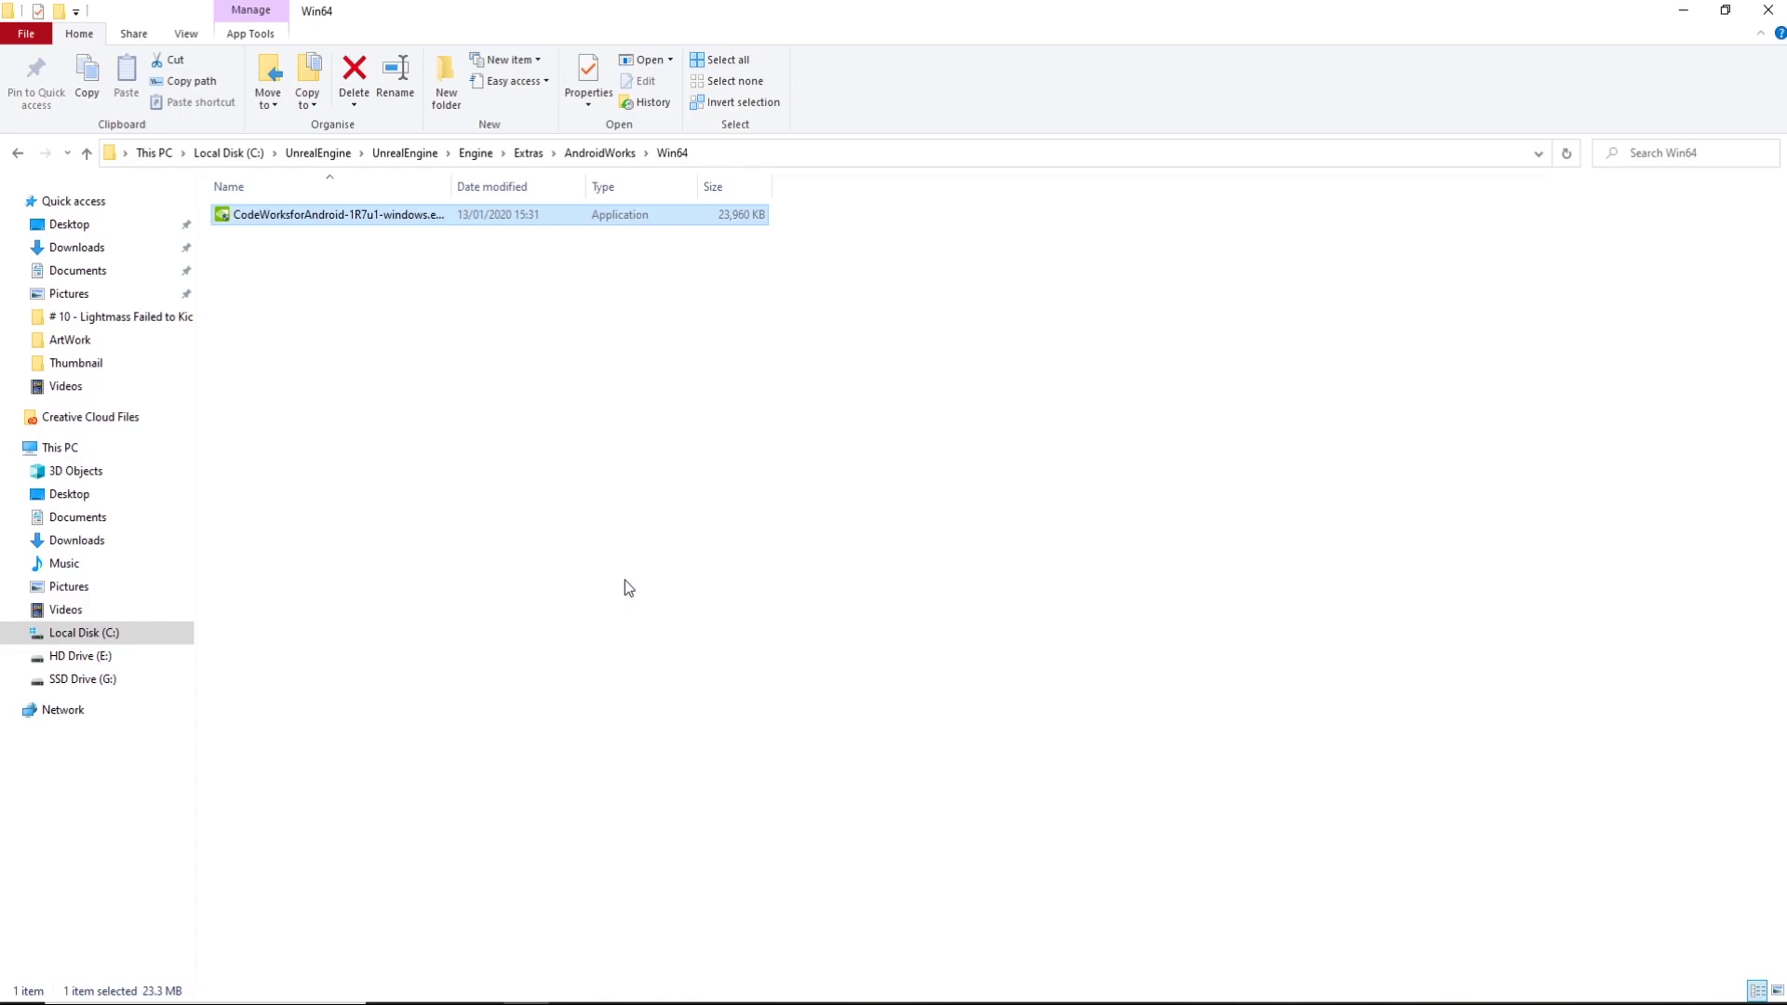
- Run the CodeWorksforAndroid-1R7u1-windows installer with the default directories and usage data collection disabled
{"action": "left_click_drag", "start_coordinate": [620, 89], "coordinate": [919, 244]}
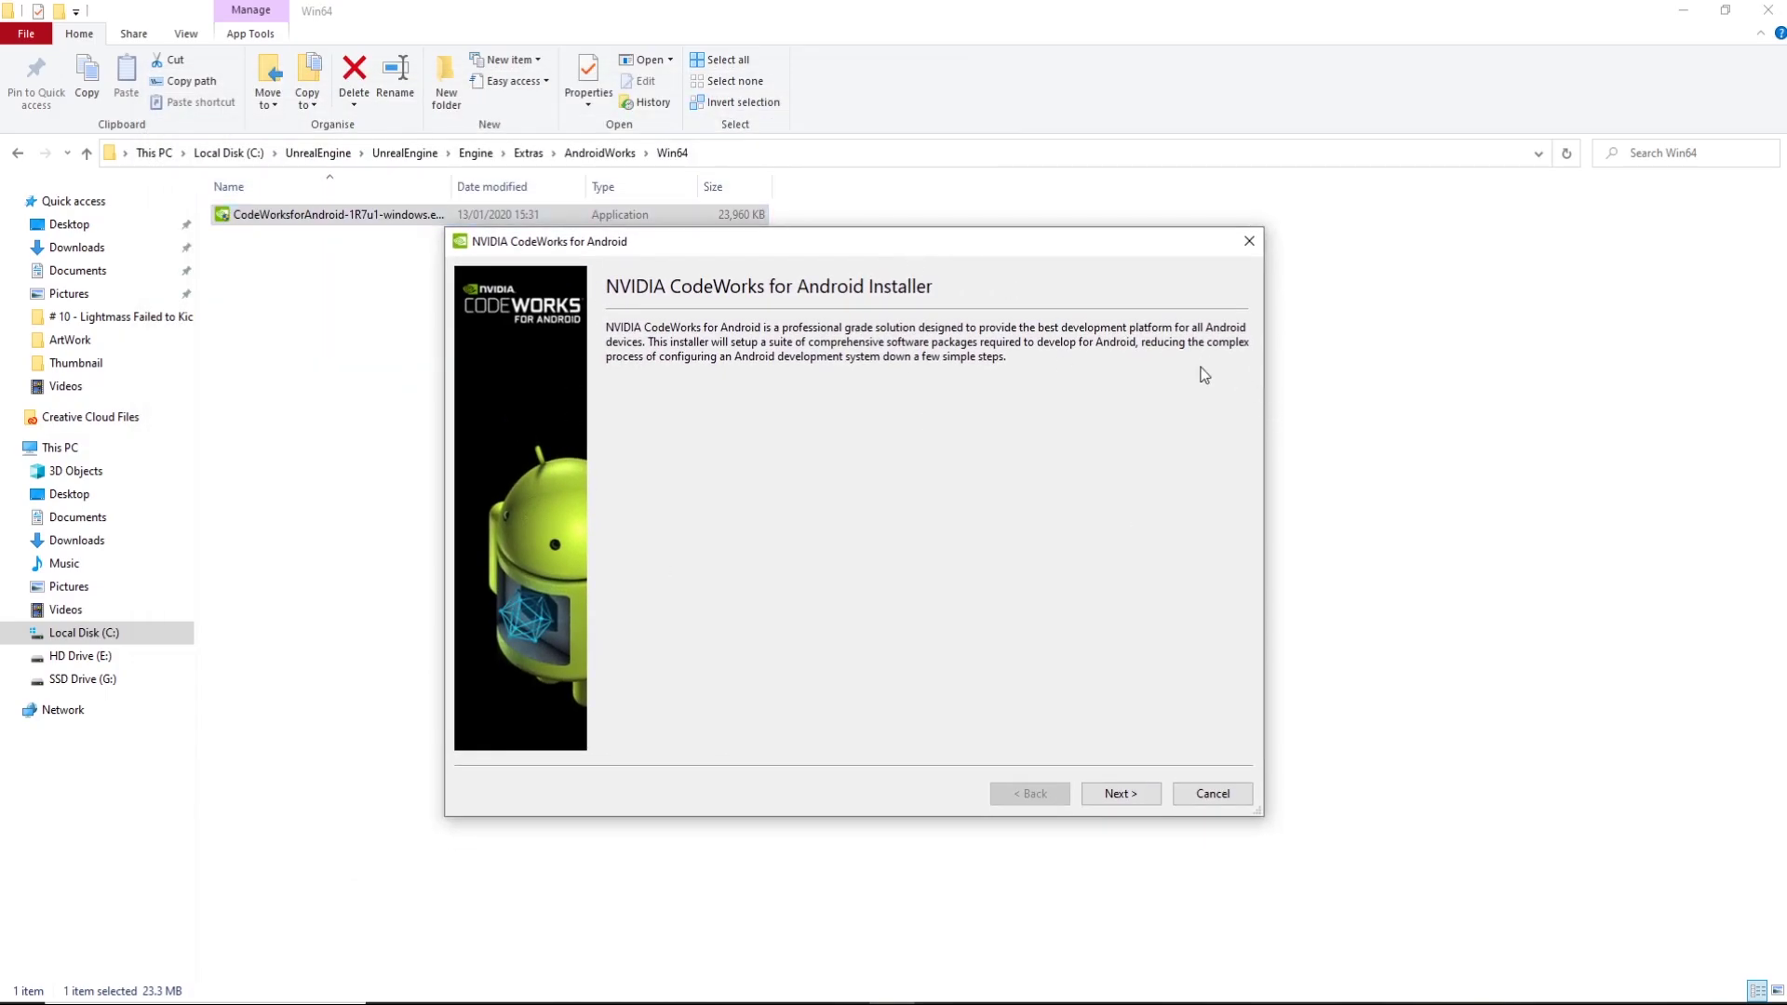
{"action": "left_click", "coordinate": [1119, 796]}
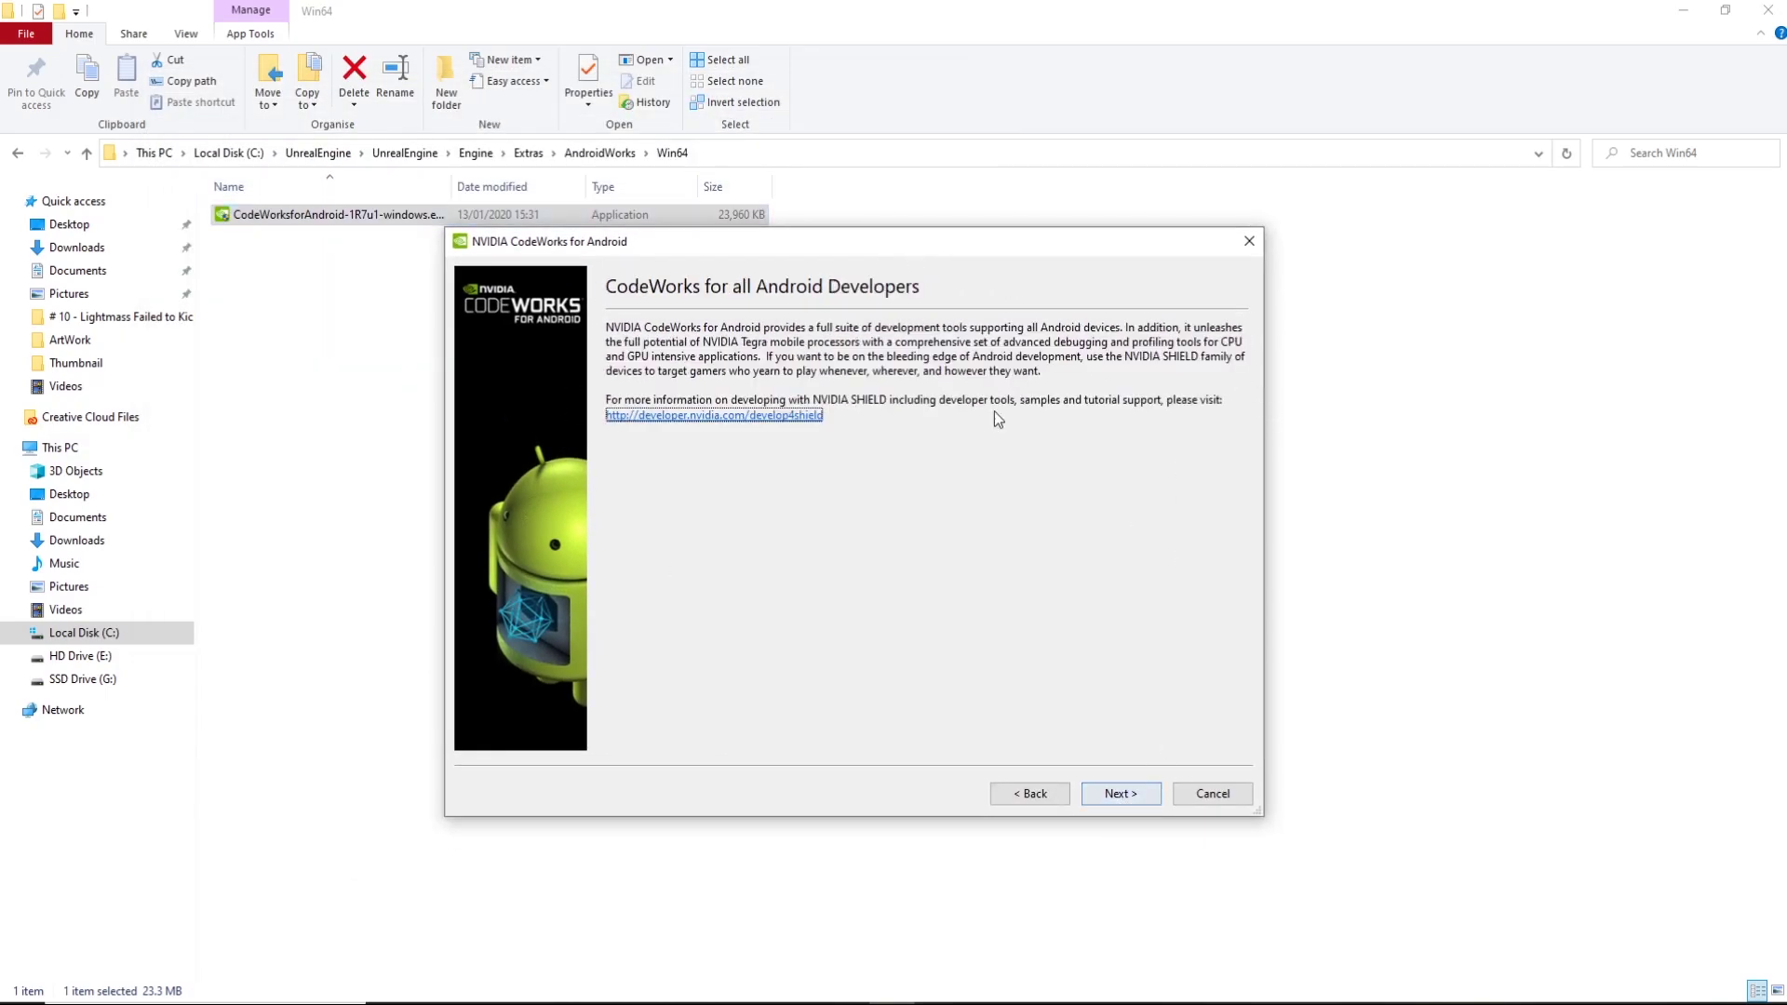
{"action": "left_click", "coordinate": [1117, 786]}
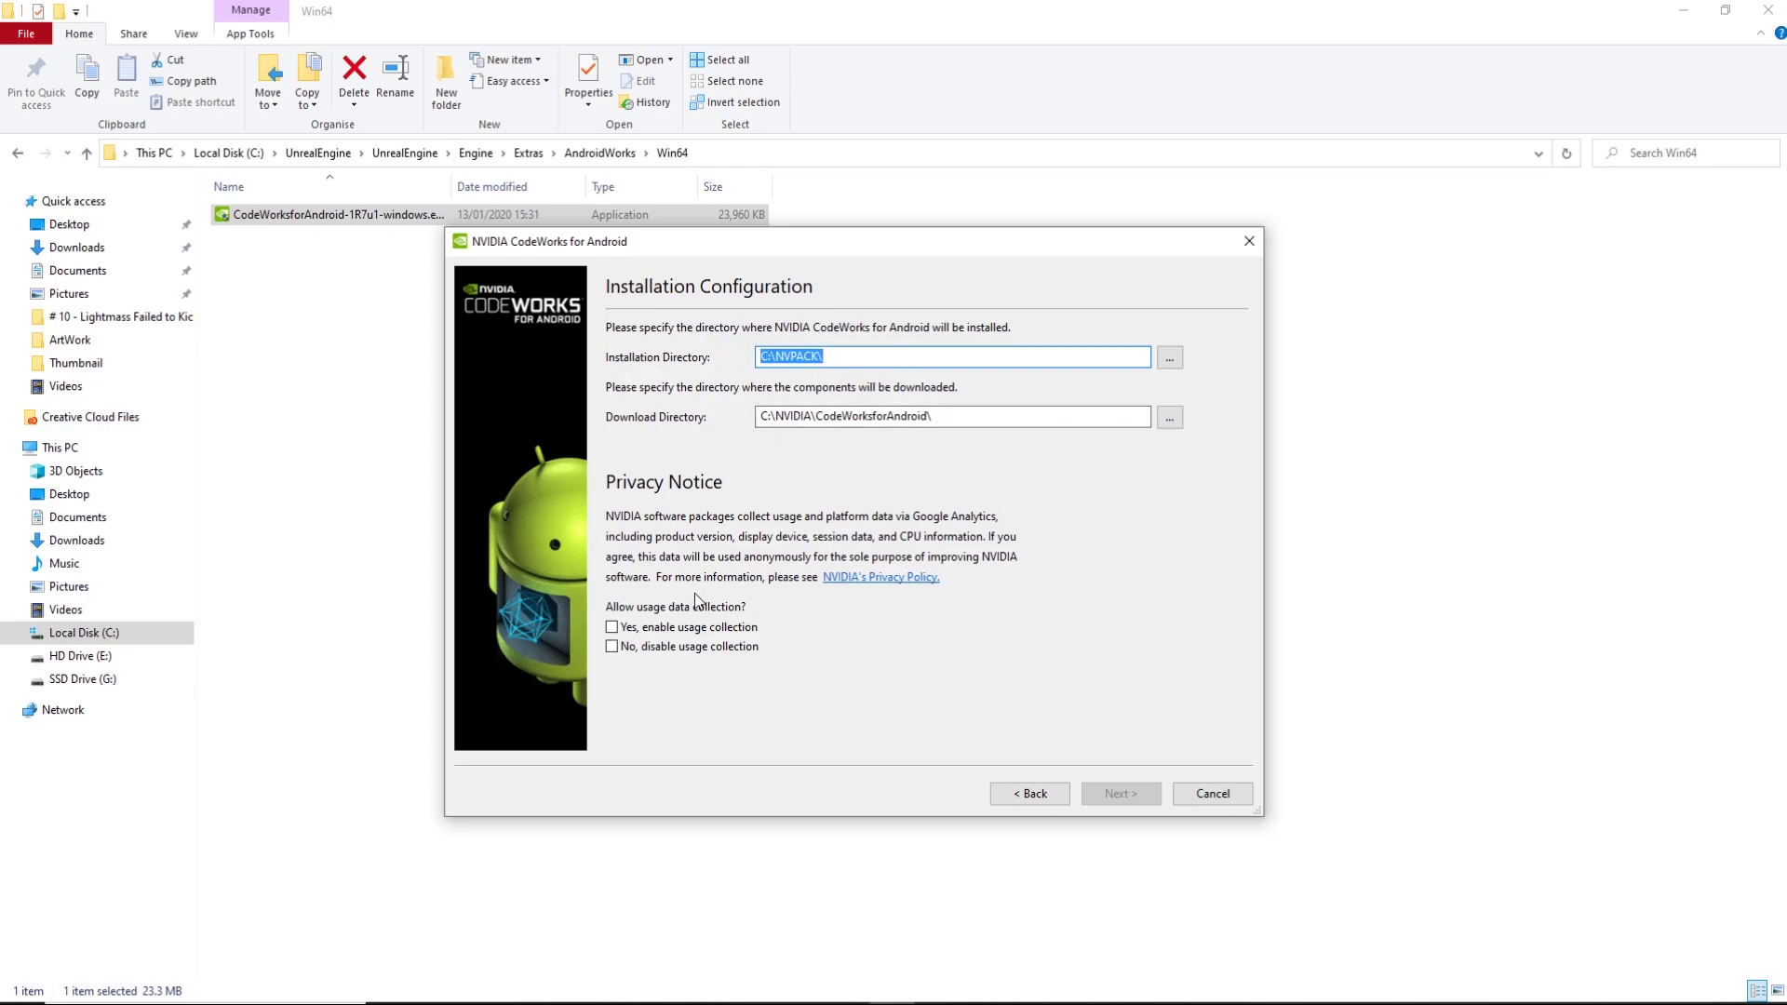
{"action": "left_click", "coordinate": [612, 647]}
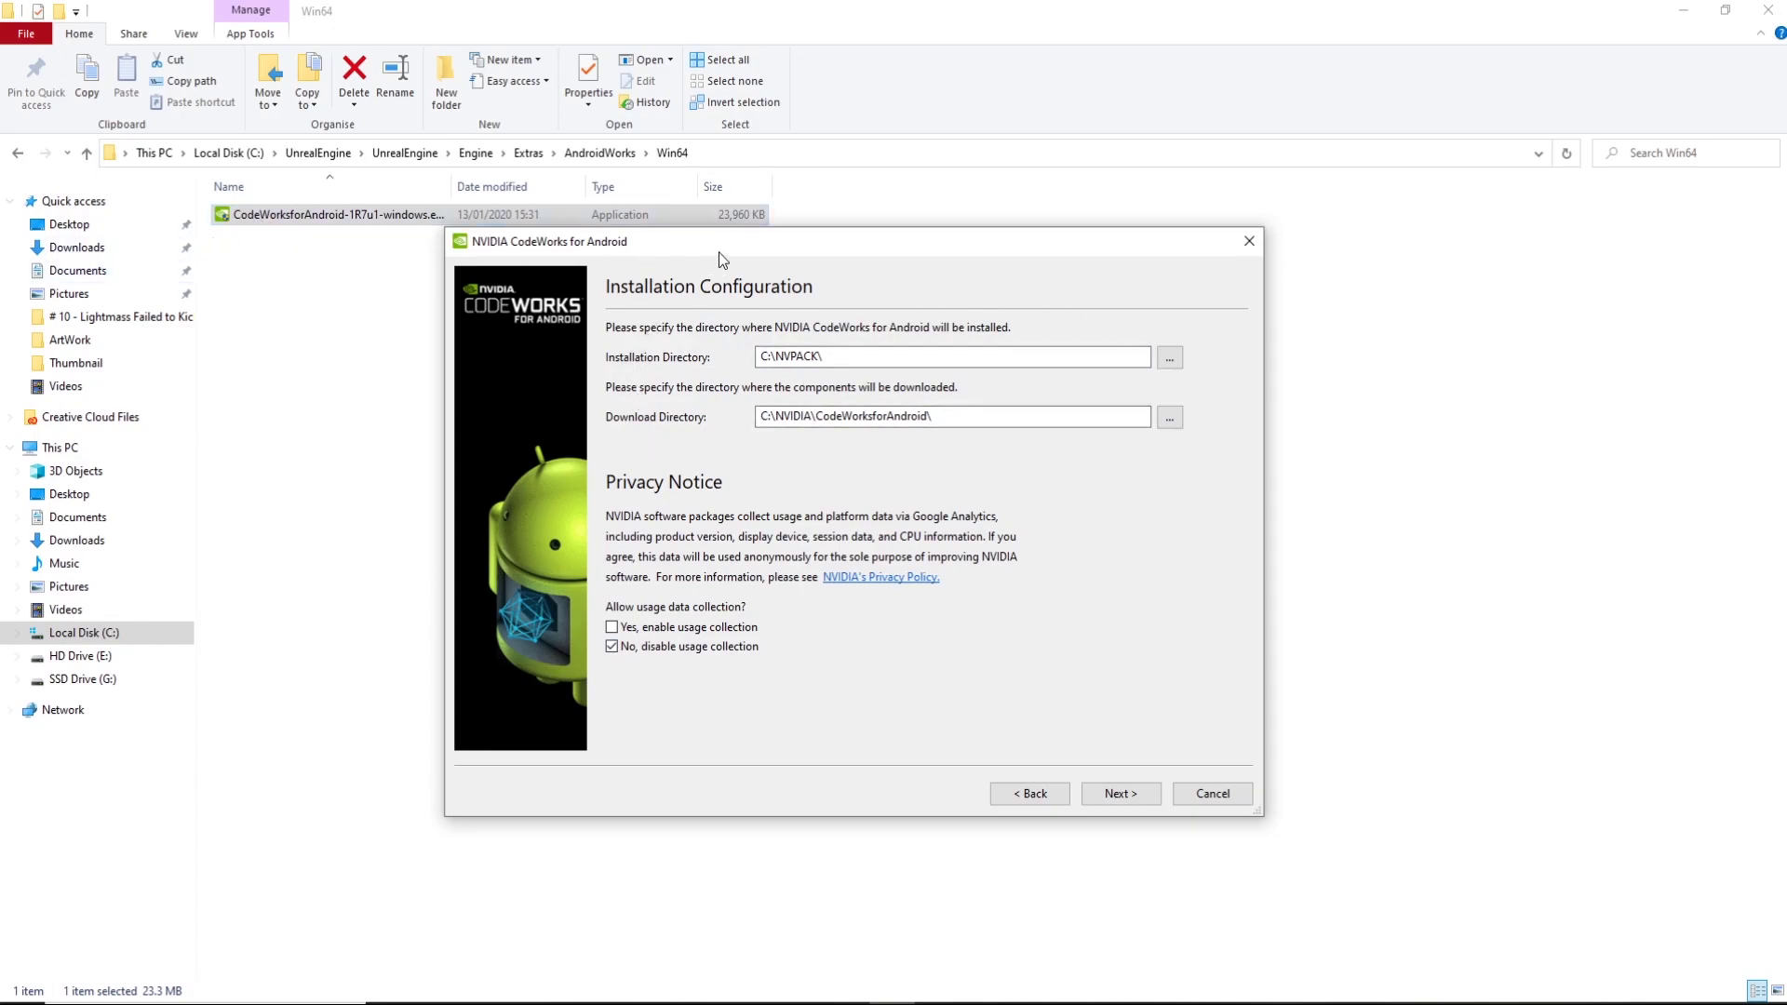
{"action": "left_click_drag", "start_coordinate": [718, 244], "coordinate": [952, 285]}
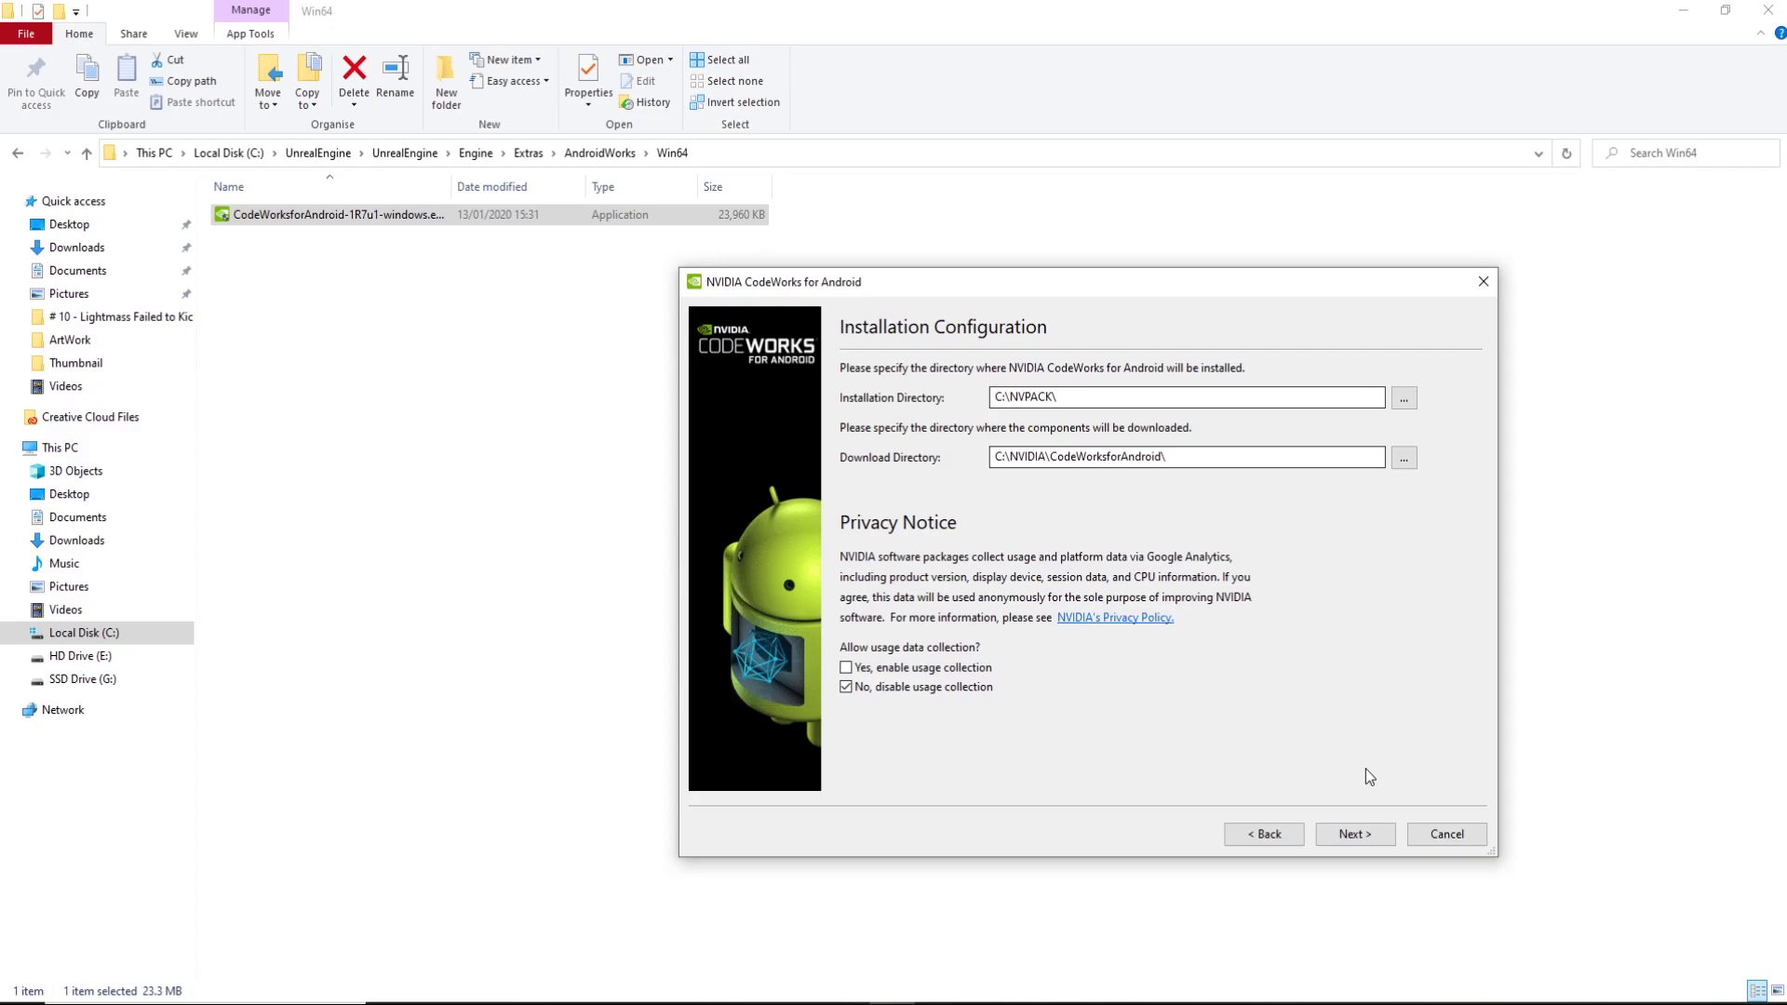
{"action": "left_click", "coordinate": [1351, 835]}
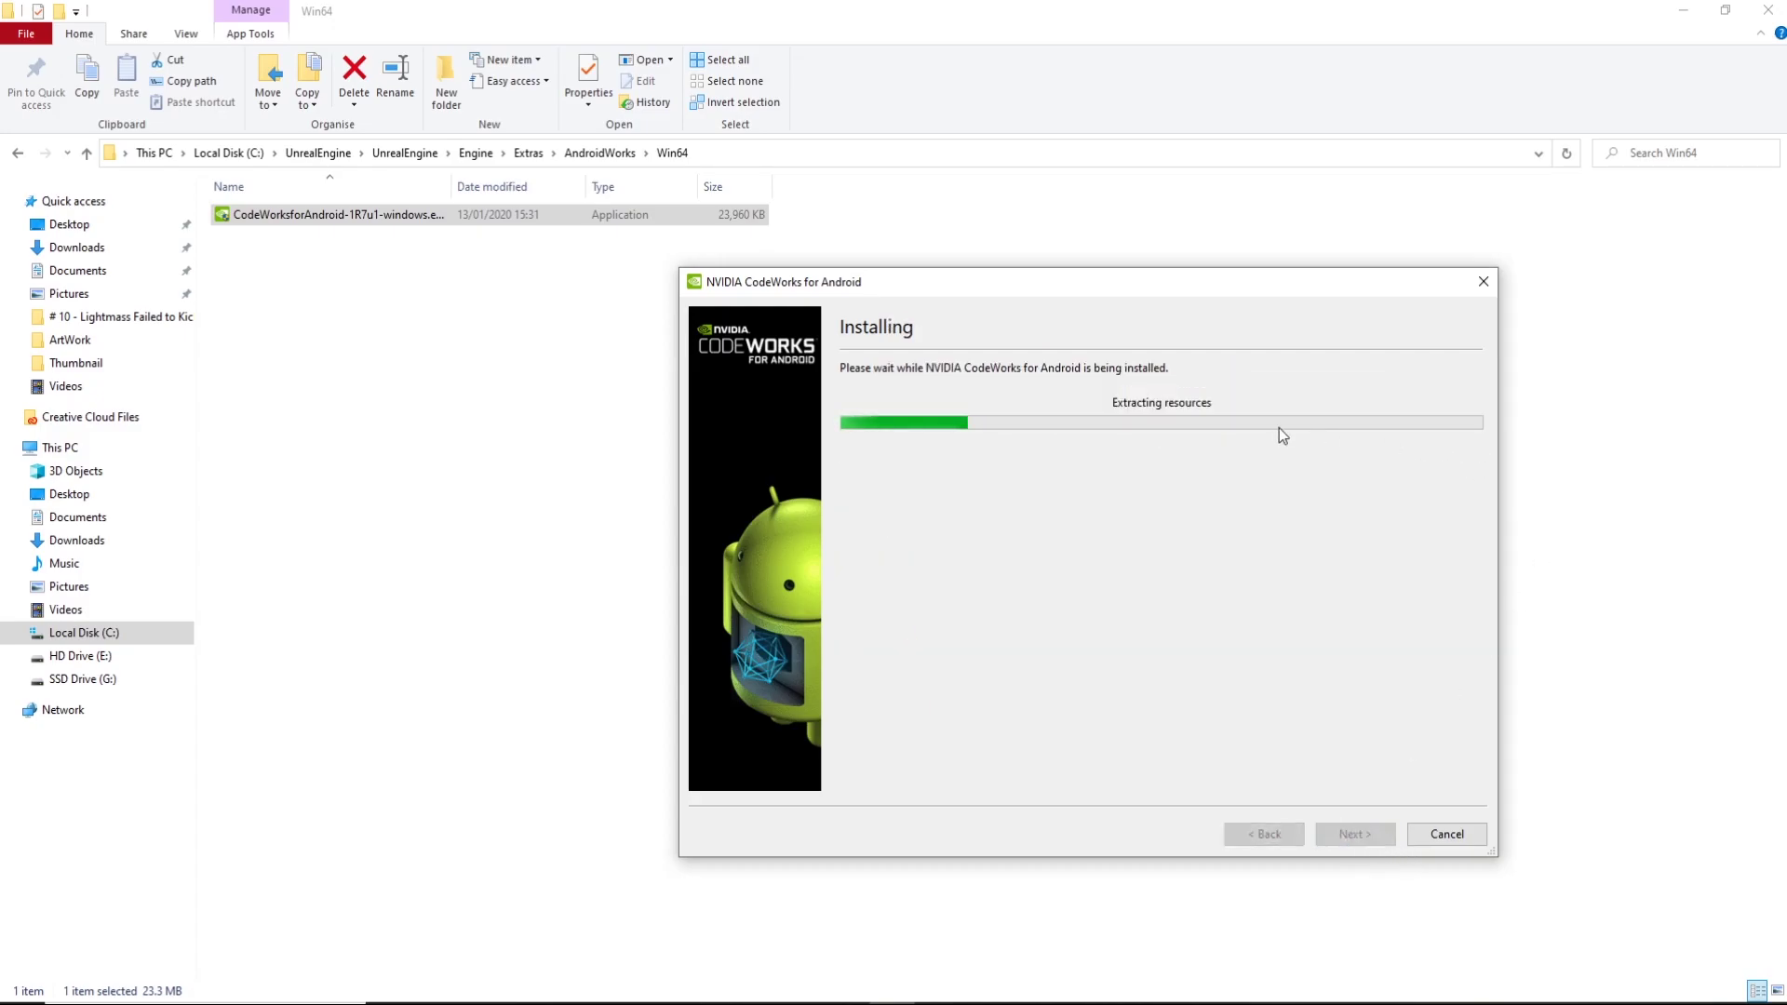
- Show the contents of Local Disk (C:) and review the Standard package list in the CodeWorks Components Manager
{"action": "left_click", "coordinate": [104, 632]}
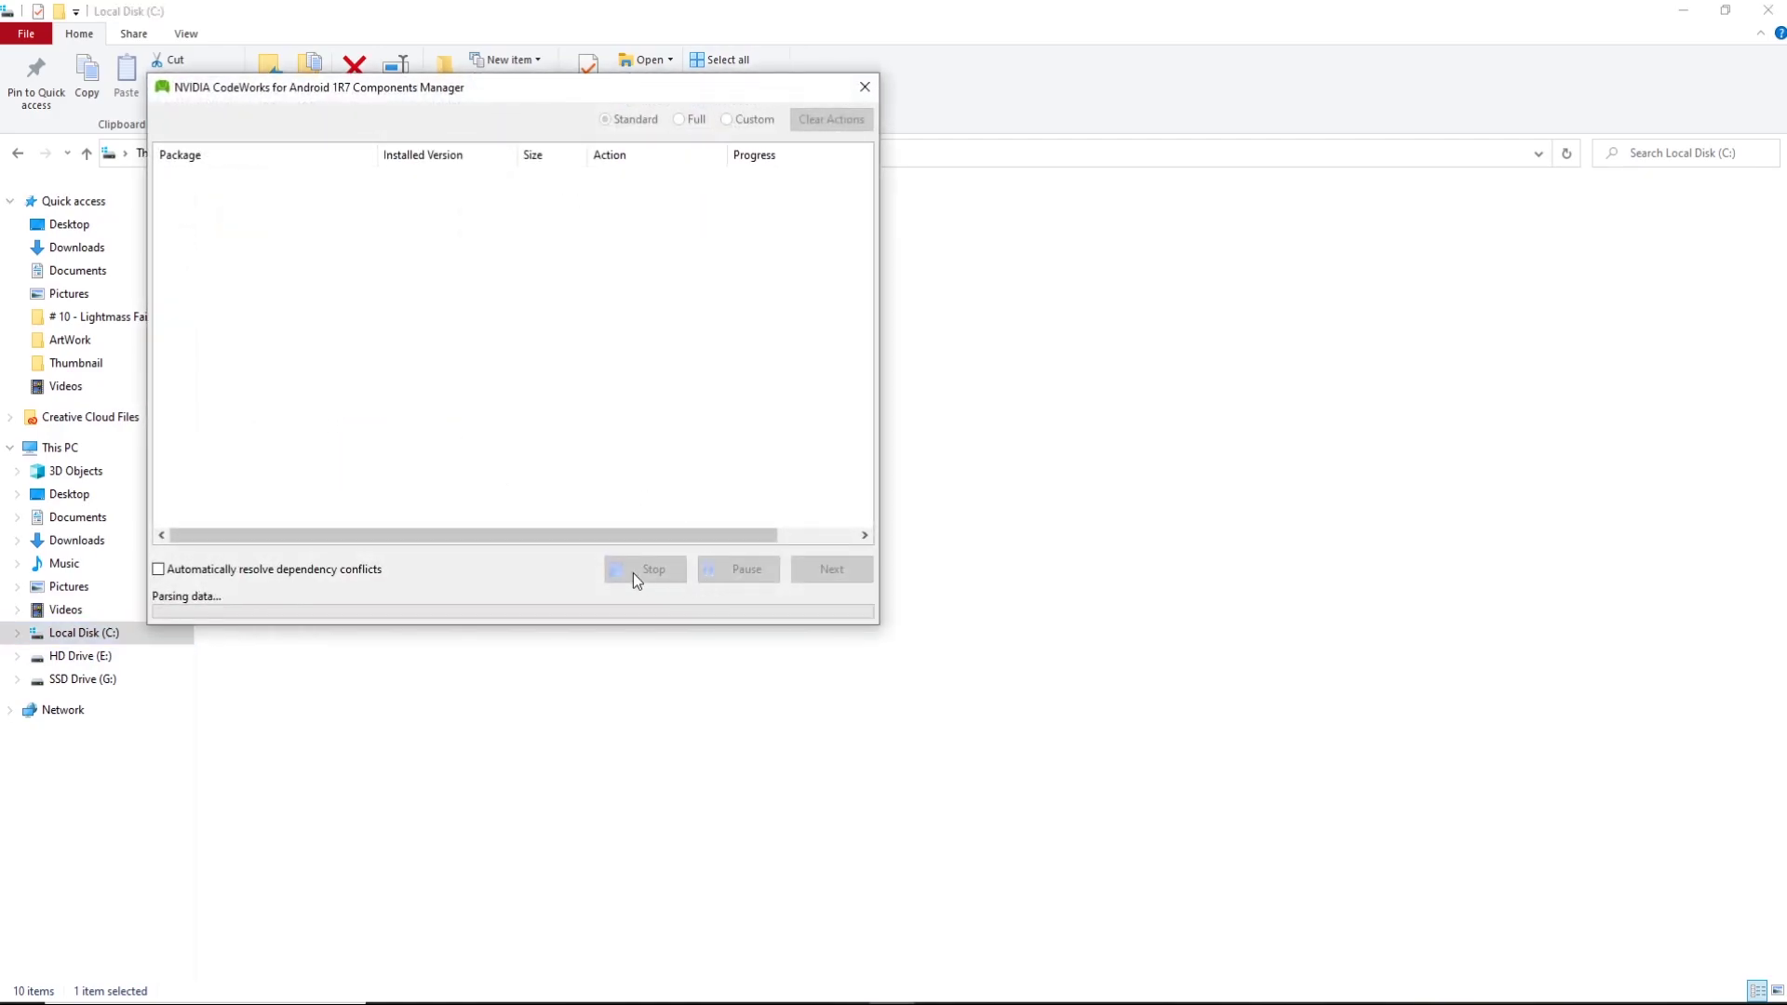
{"action": "left_click_drag", "start_coordinate": [556, 100], "coordinate": [857, 229]}
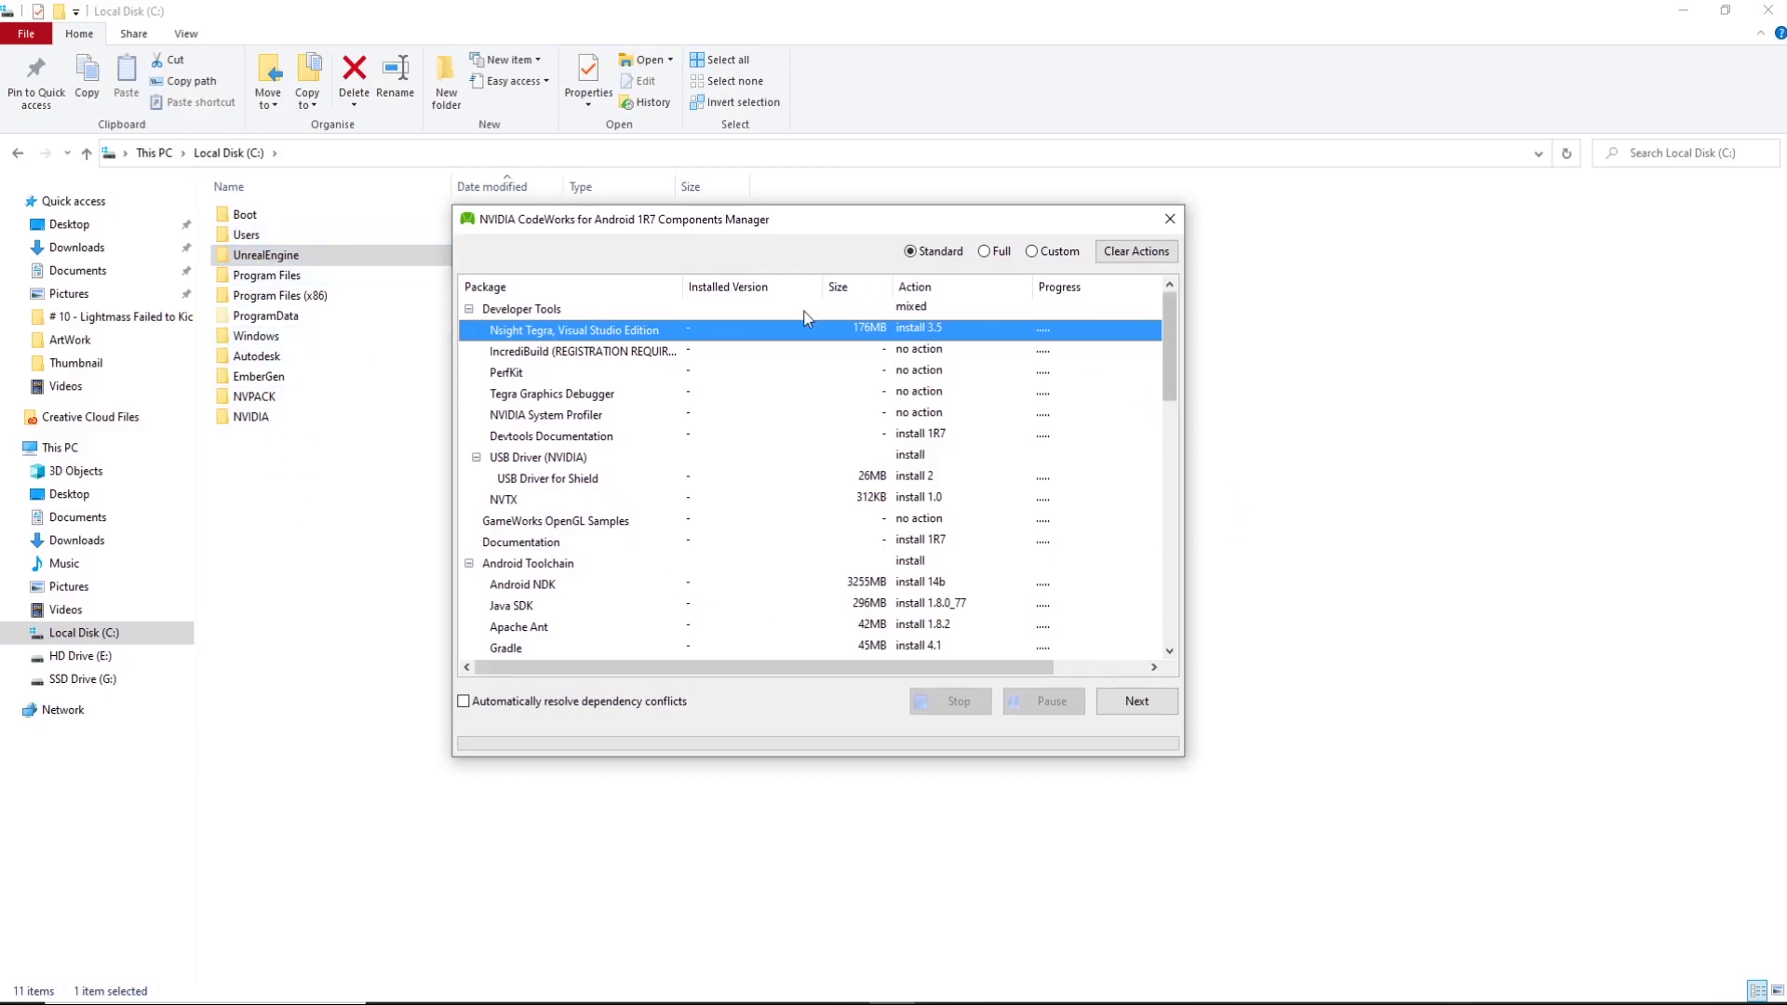
{"action": "left_click_drag", "start_coordinate": [1172, 315], "coordinate": [577, 491]}
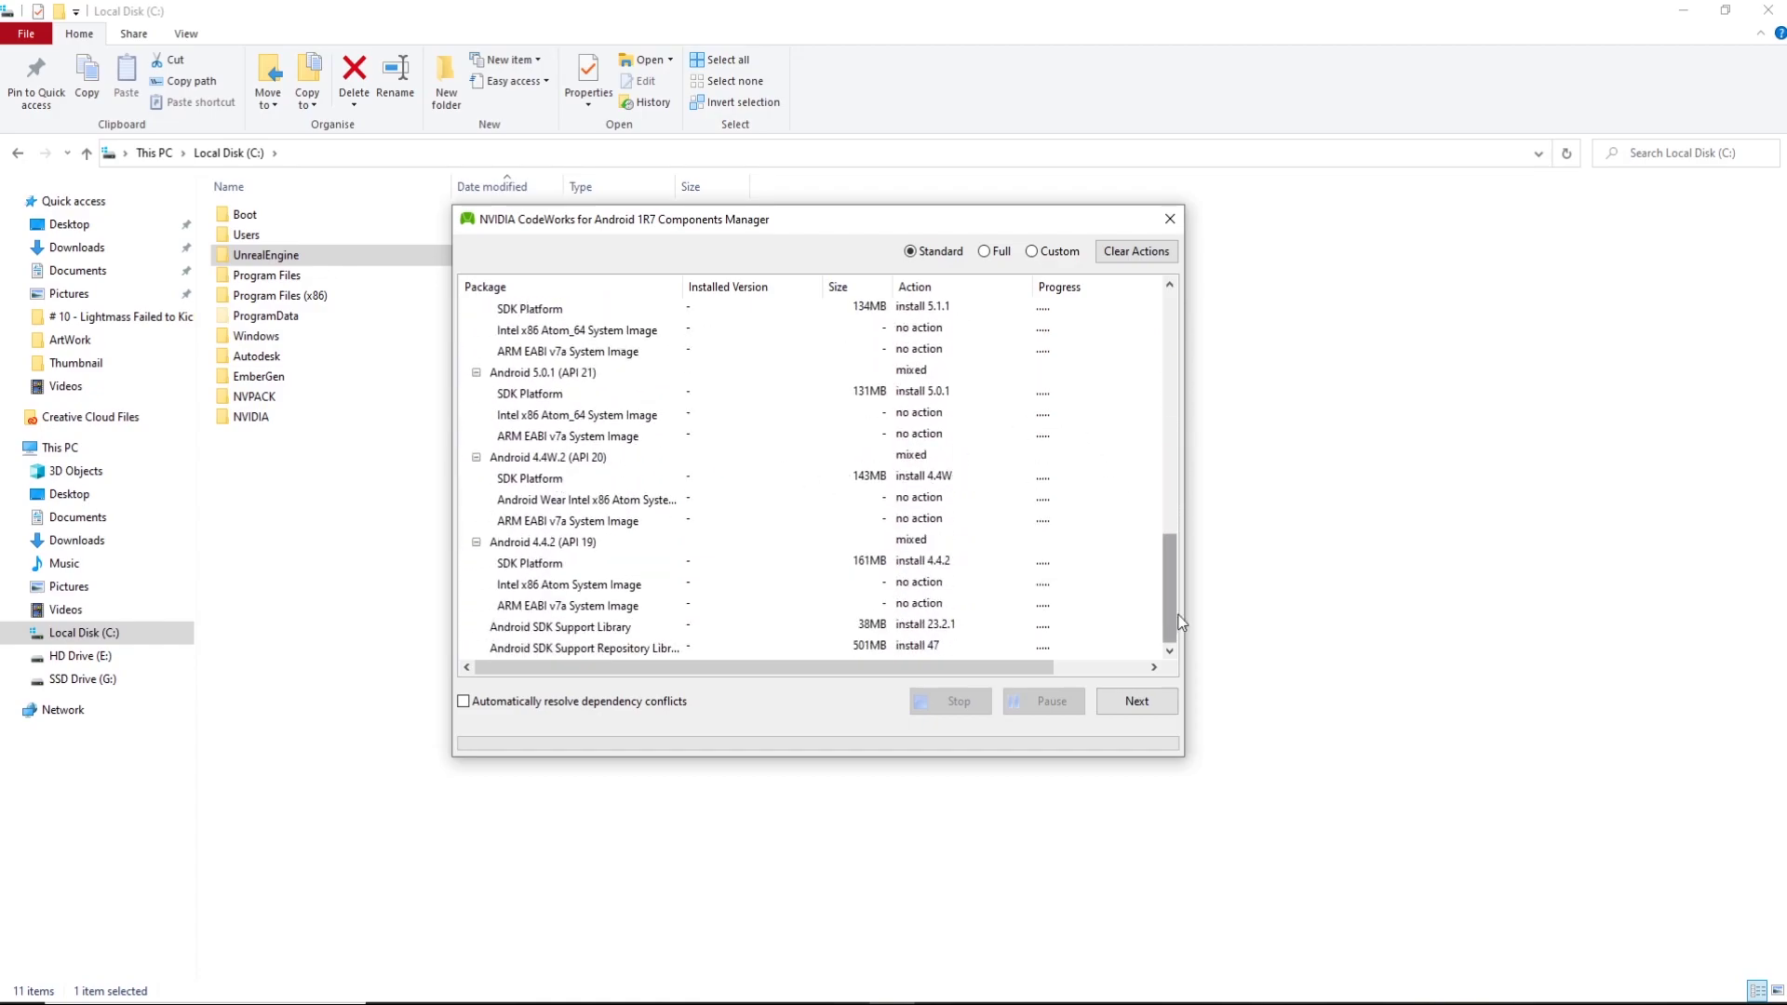
{"action": "left_click_drag", "start_coordinate": [1166, 624], "coordinate": [1180, 342]}
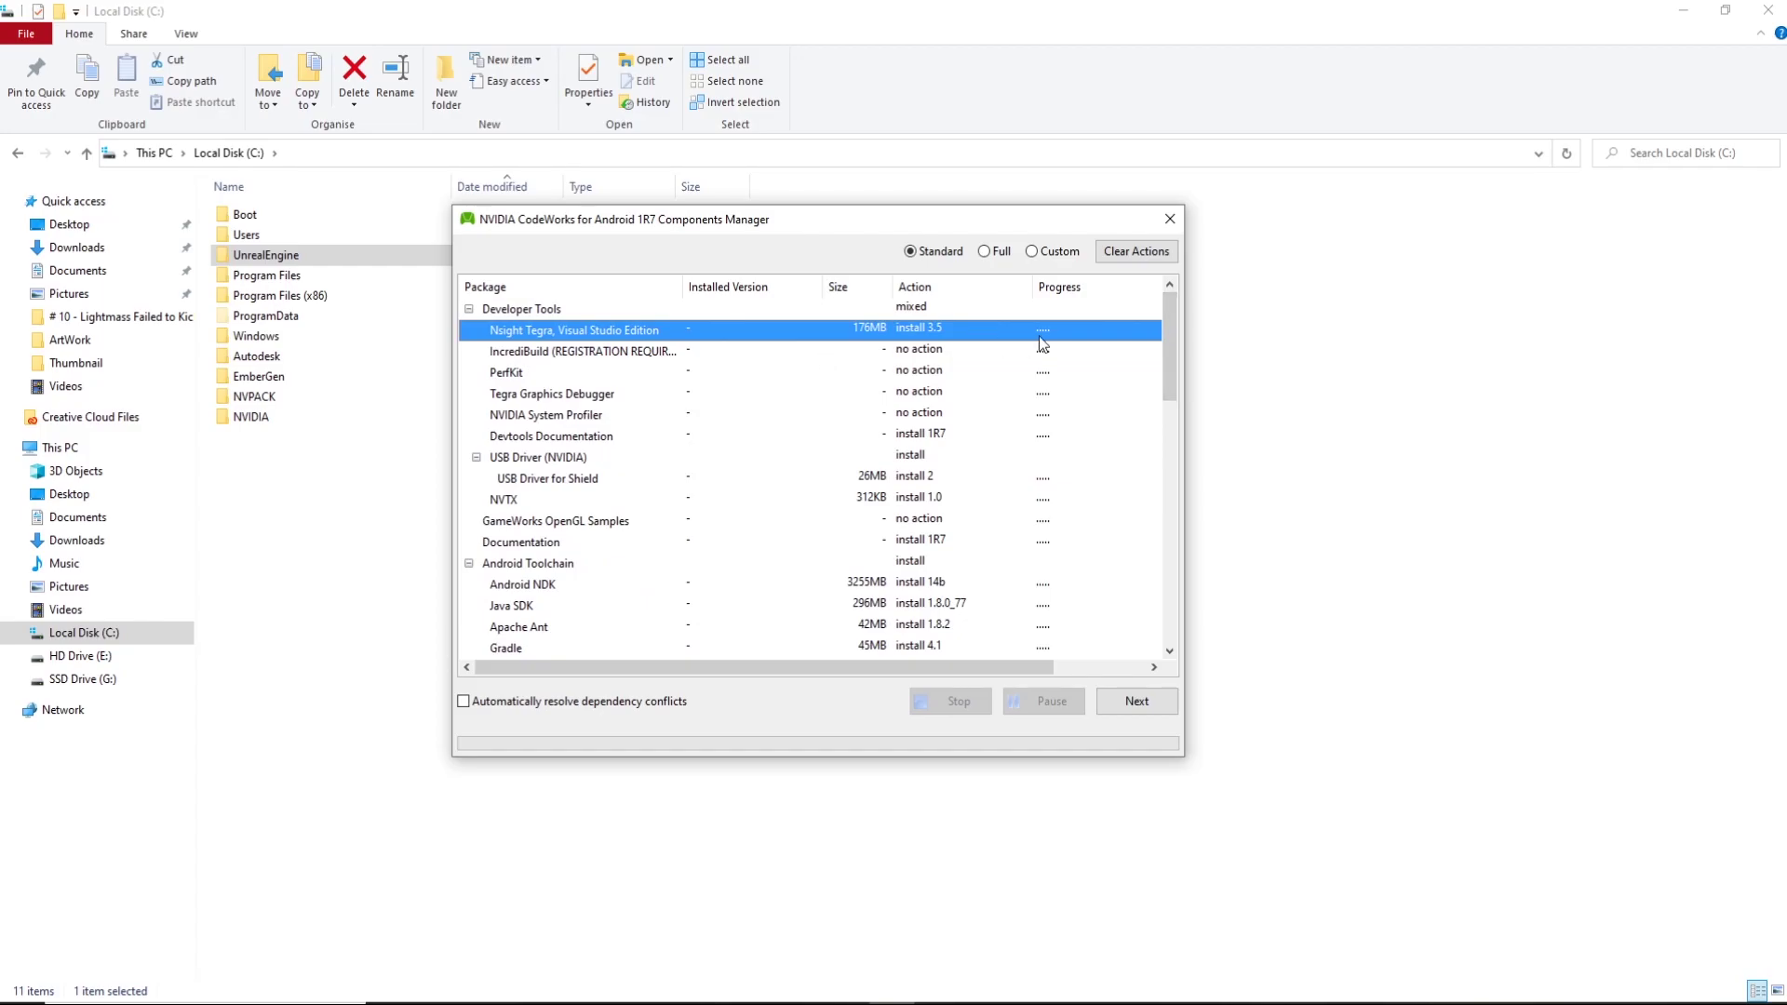
- Proceed with the Standard packages, view the NVIDIA, Google, Oracle and Apache licenses, and accept them all to start the component installation
{"action": "left_click", "coordinate": [1135, 707]}
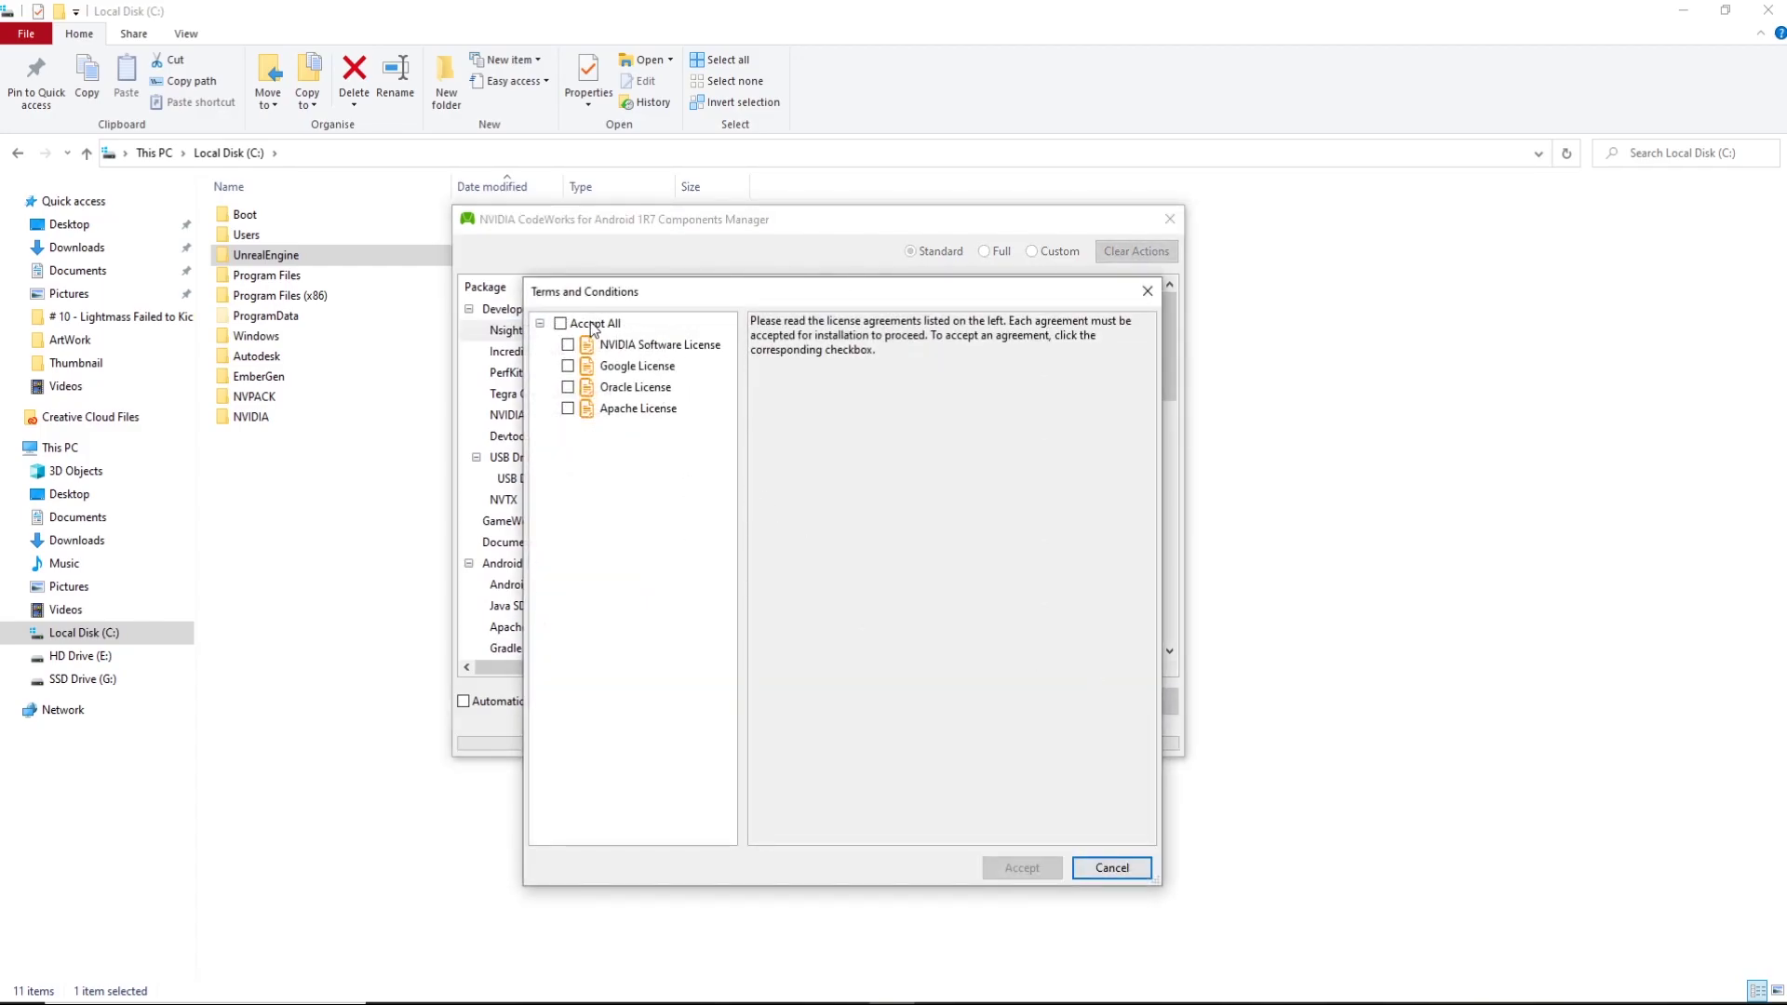
{"action": "left_click", "coordinate": [643, 344]}
{"action": "left_click", "coordinate": [644, 368]}
{"action": "left_click", "coordinate": [650, 389]}
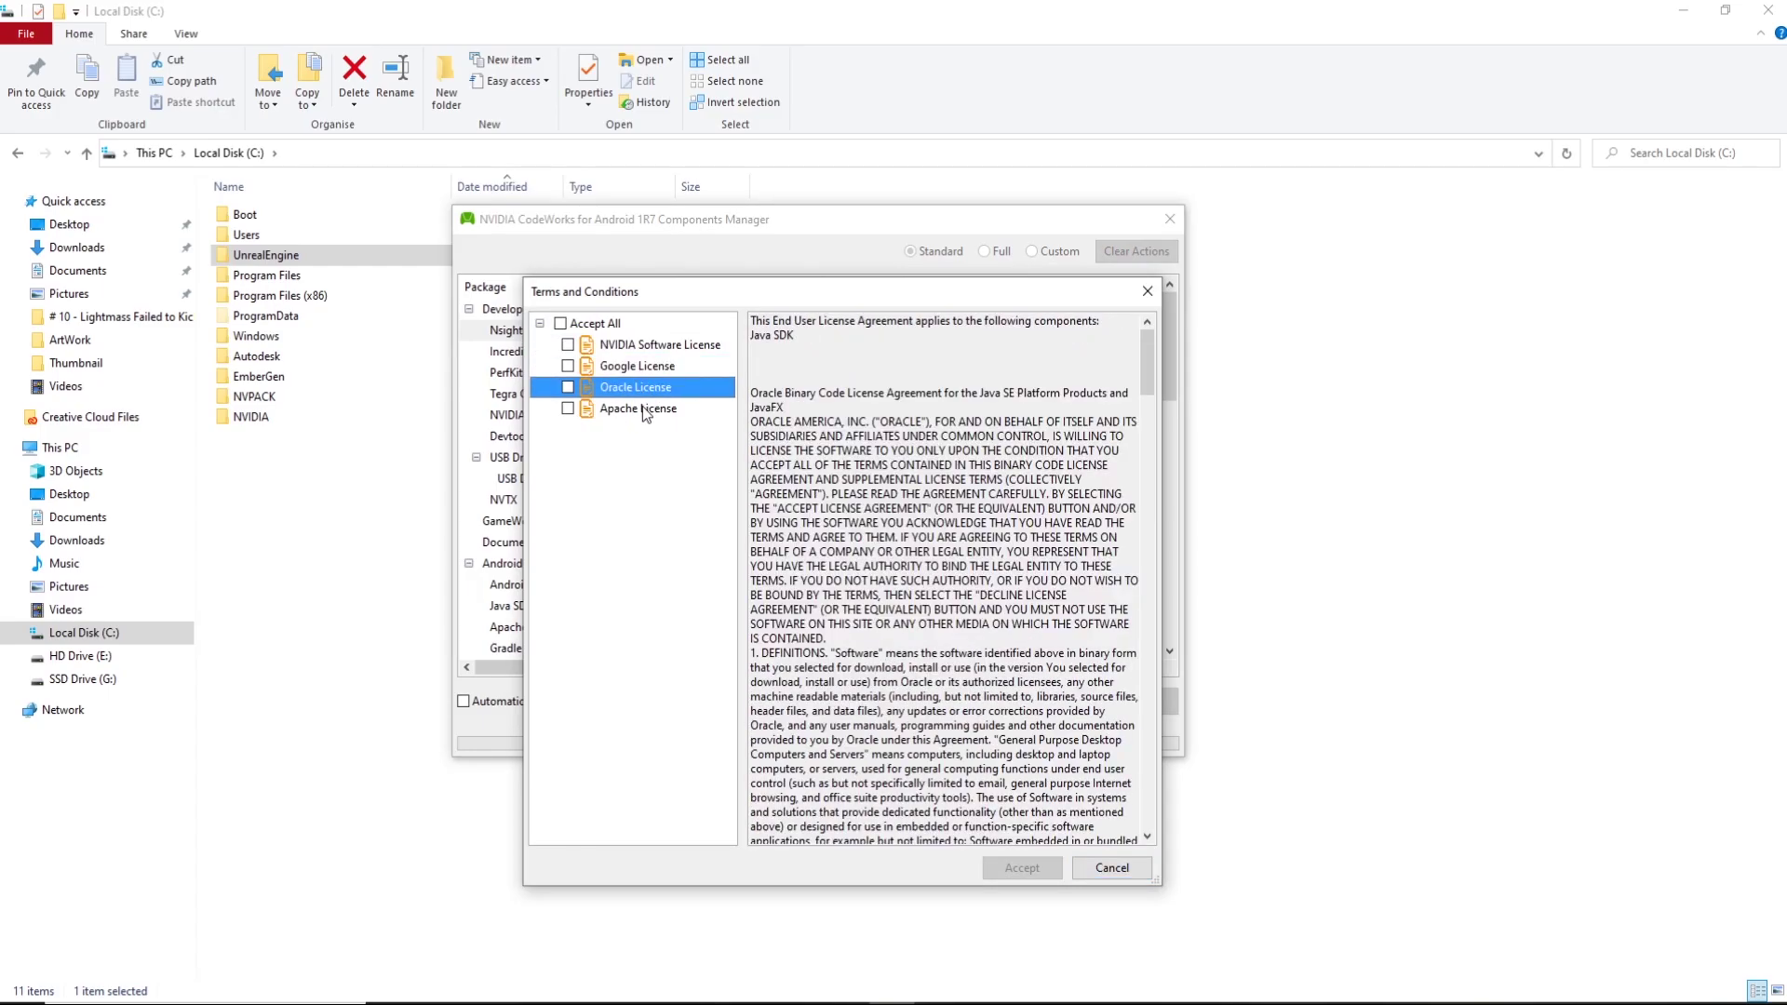
{"action": "left_click", "coordinate": [649, 410]}
{"action": "left_click", "coordinate": [562, 324]}
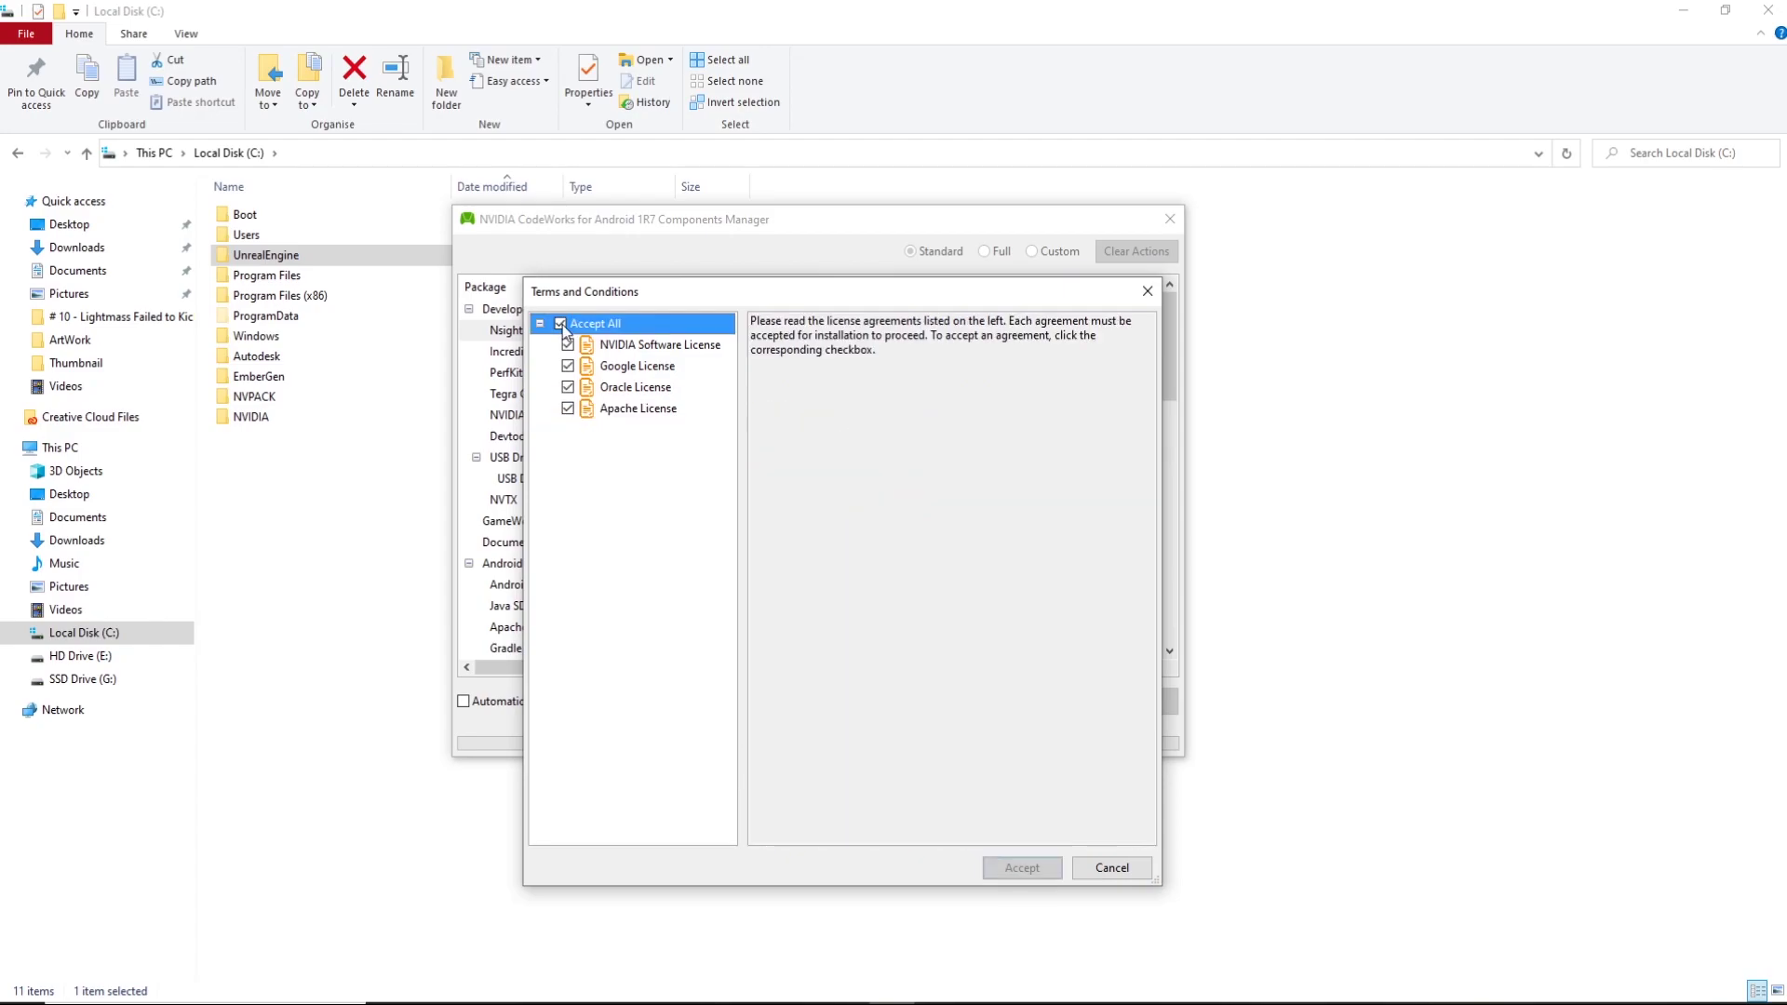
{"action": "left_click", "coordinate": [1031, 866]}
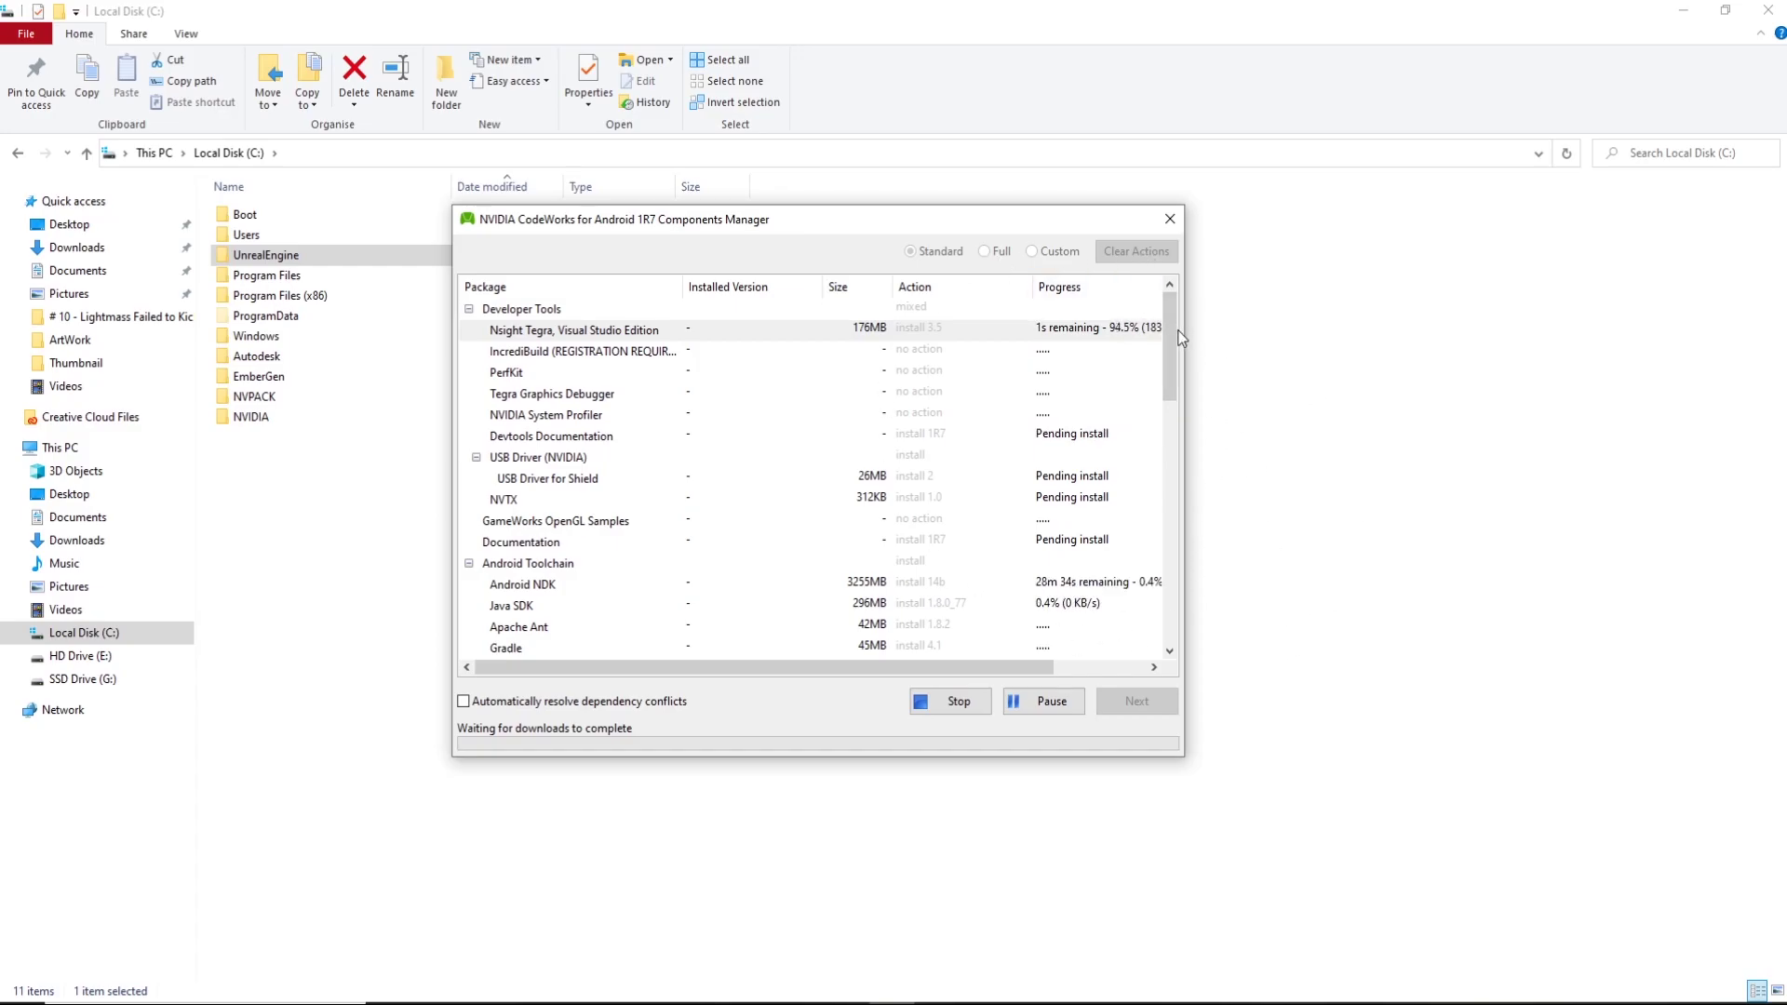
{"action": "left_click_drag", "start_coordinate": [1178, 336], "coordinate": [1192, 299]}
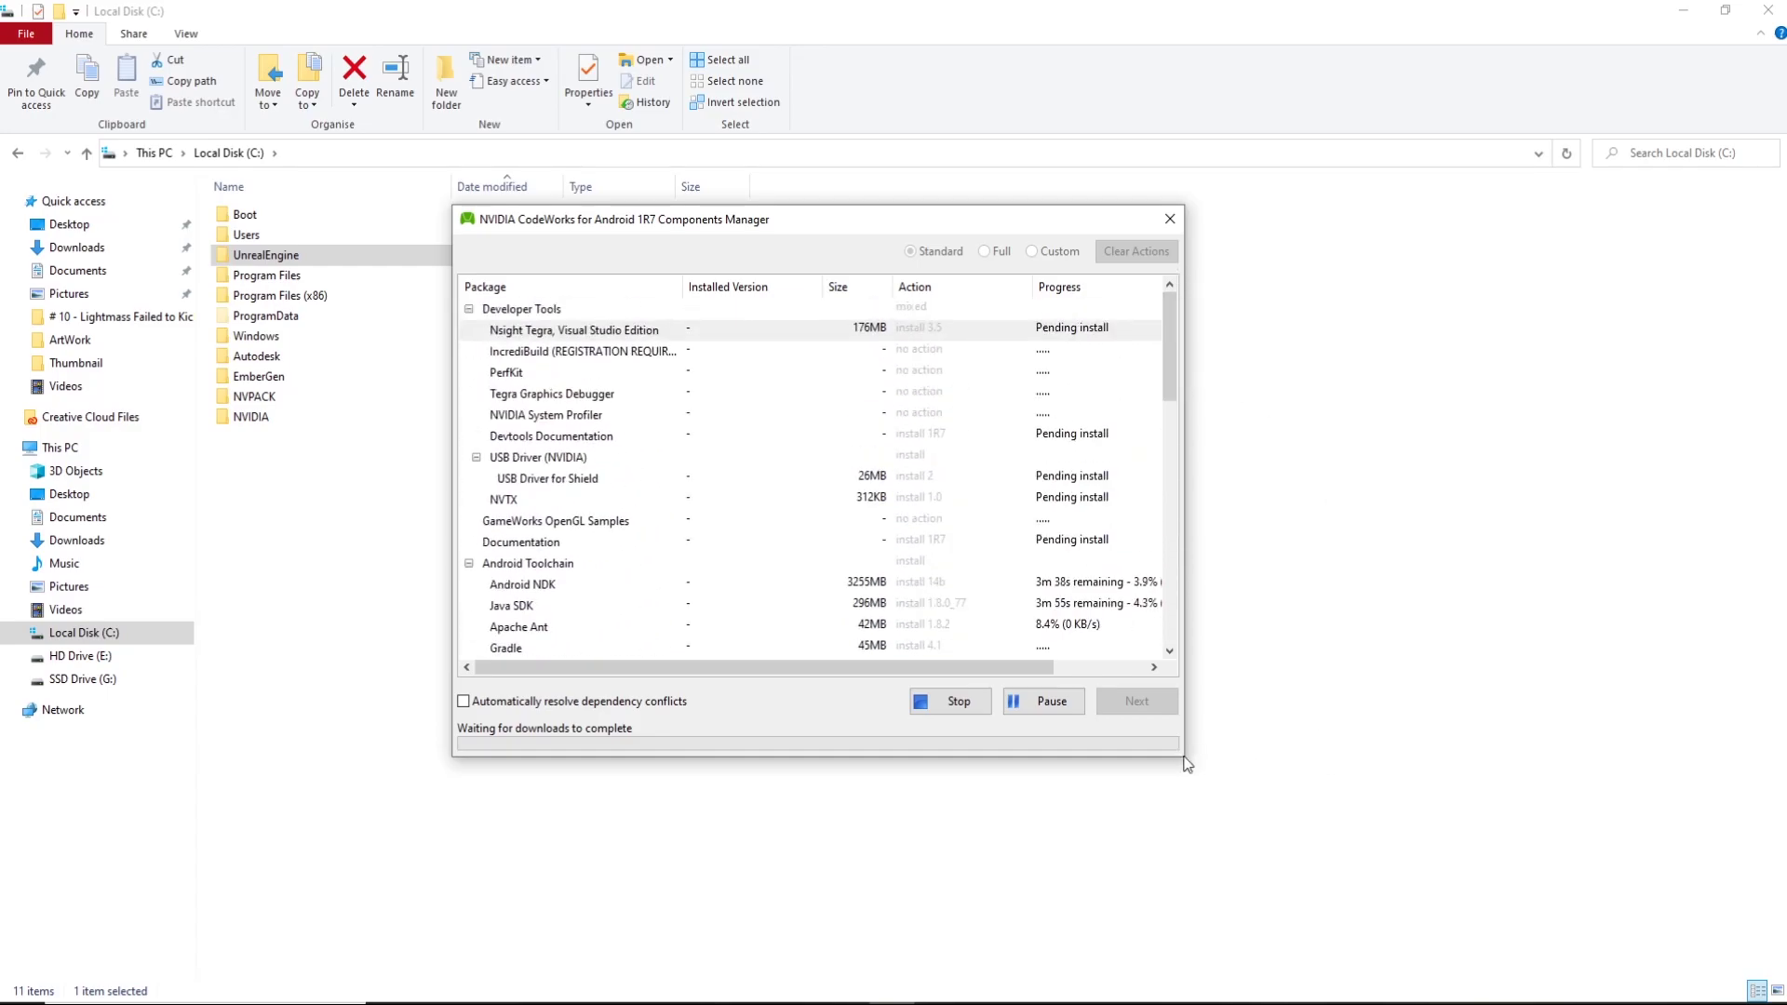
{"action": "left_click_drag", "start_coordinate": [1183, 761], "coordinate": [1575, 977]}
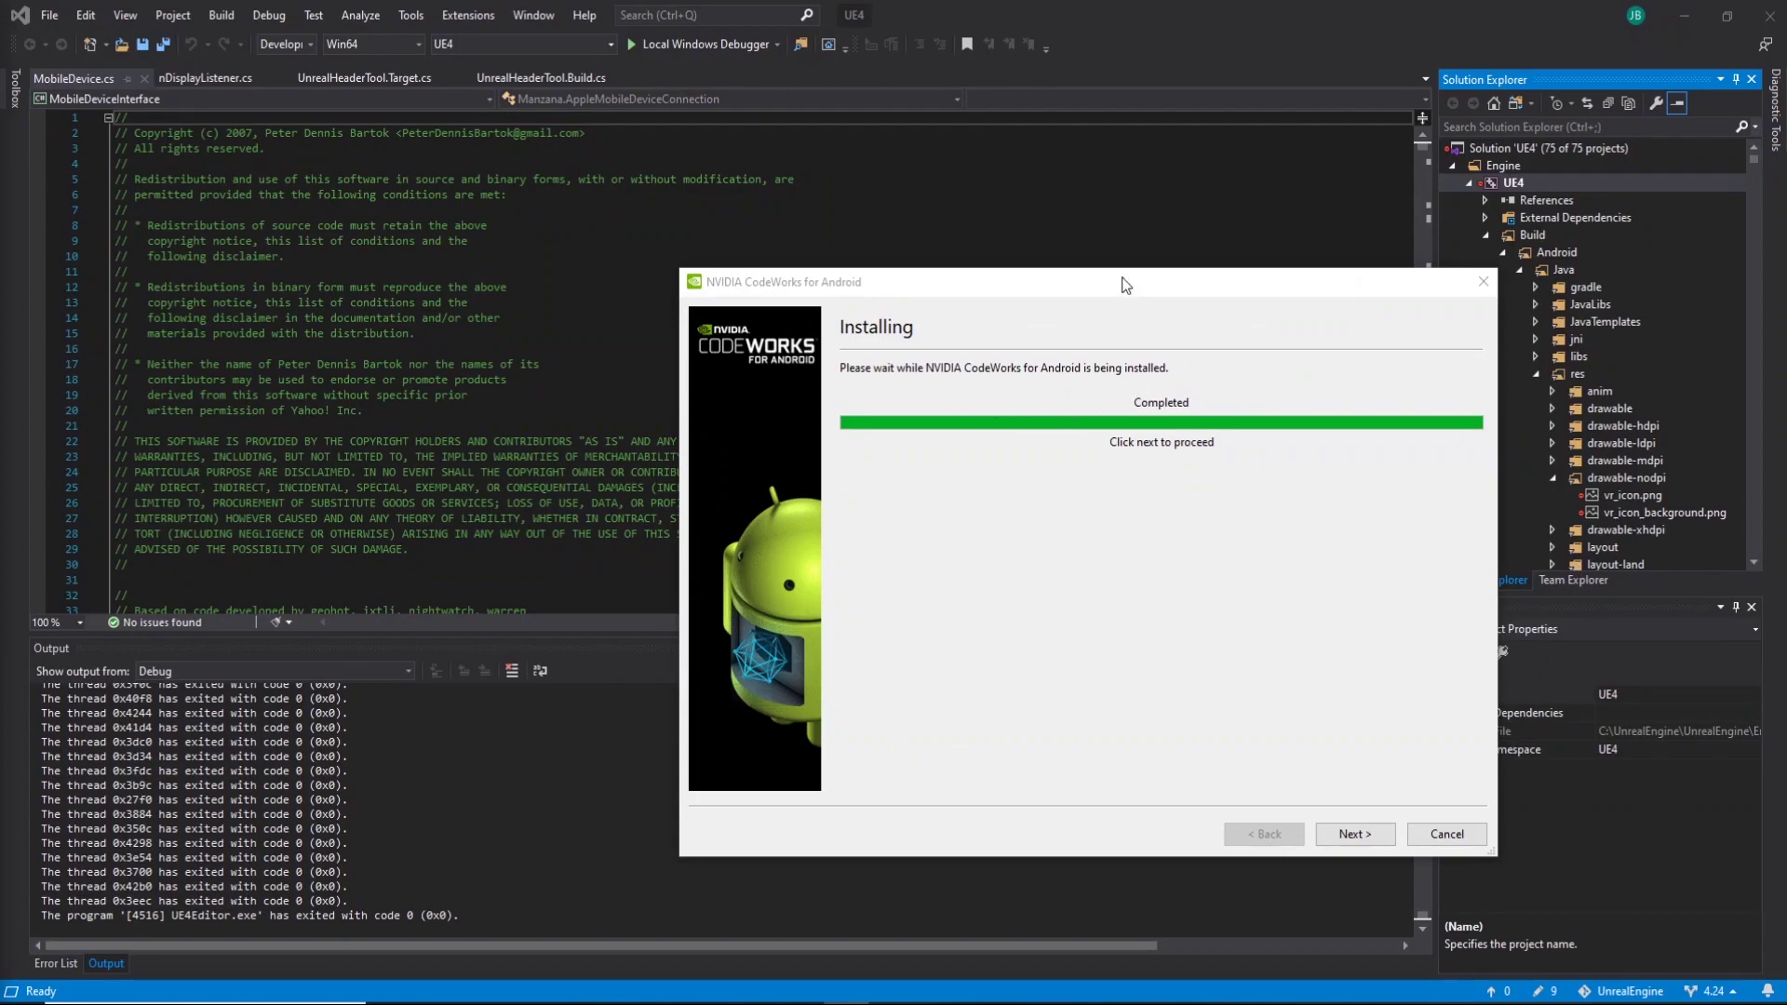
- Finish the NVIDIA CodeWorks for Android installation and agree to restart the computer
{"action": "left_click_drag", "start_coordinate": [1124, 283], "coordinate": [817, 149]}
{"action": "left_click", "coordinate": [1035, 709]}
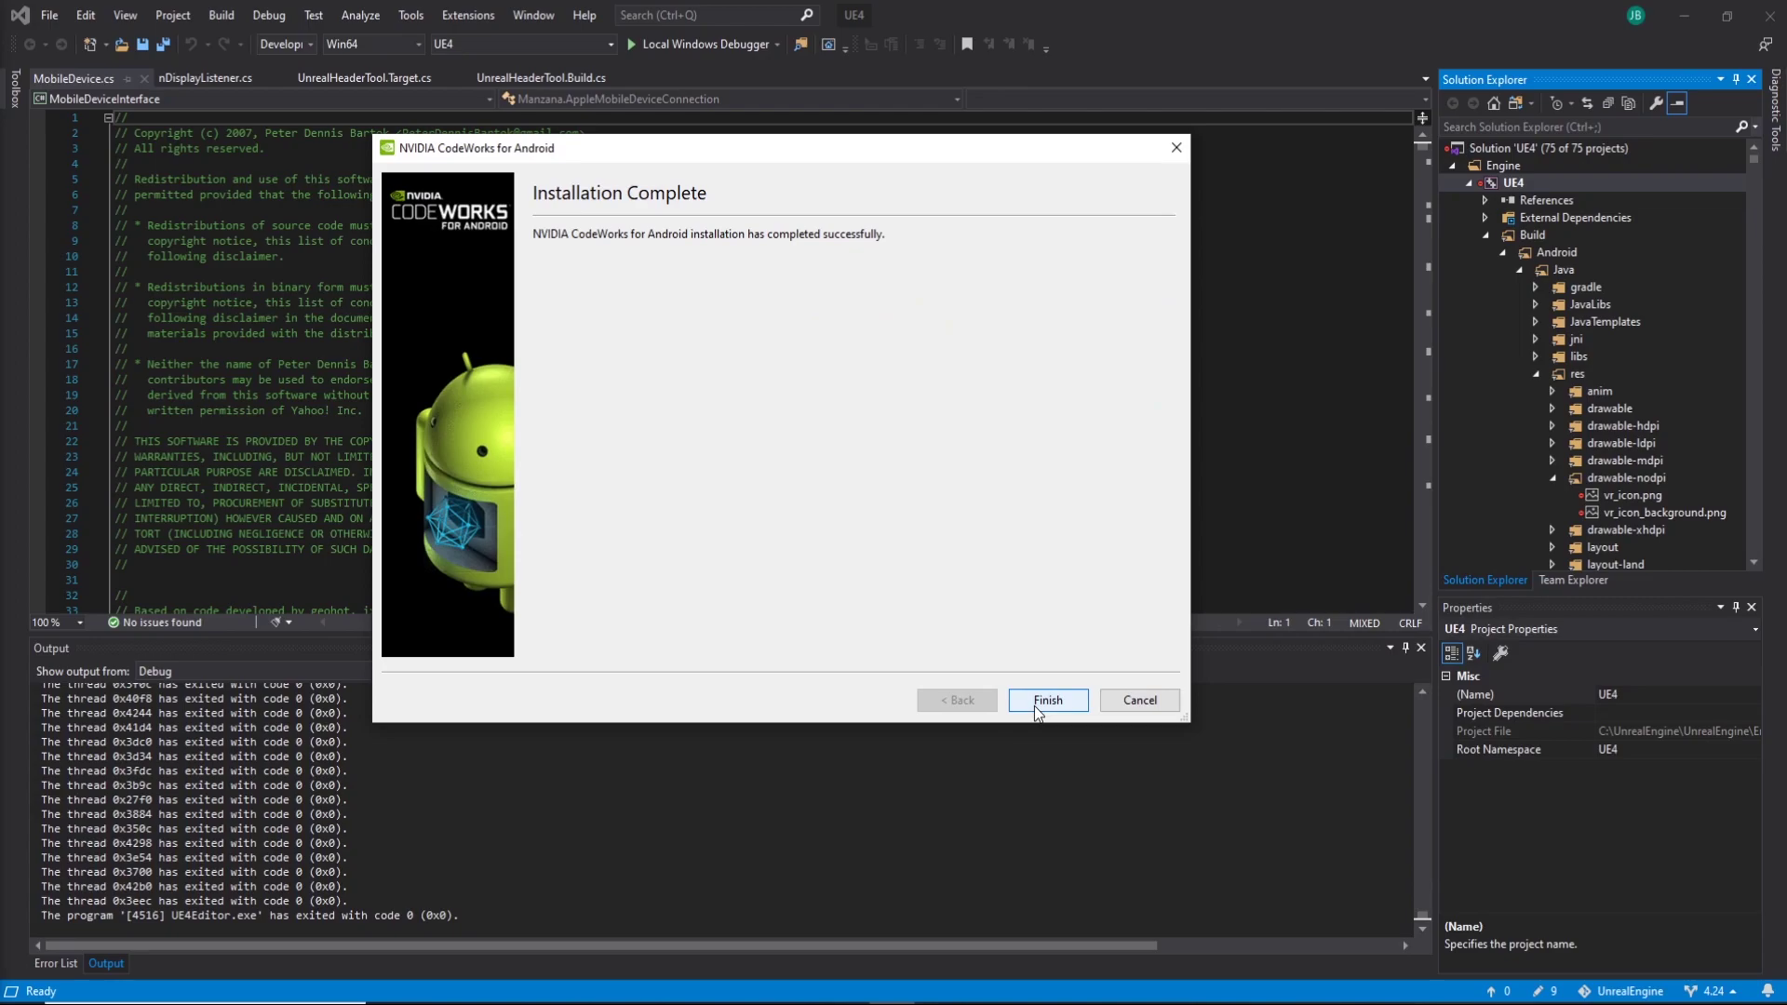
{"action": "left_click", "coordinate": [1044, 703]}
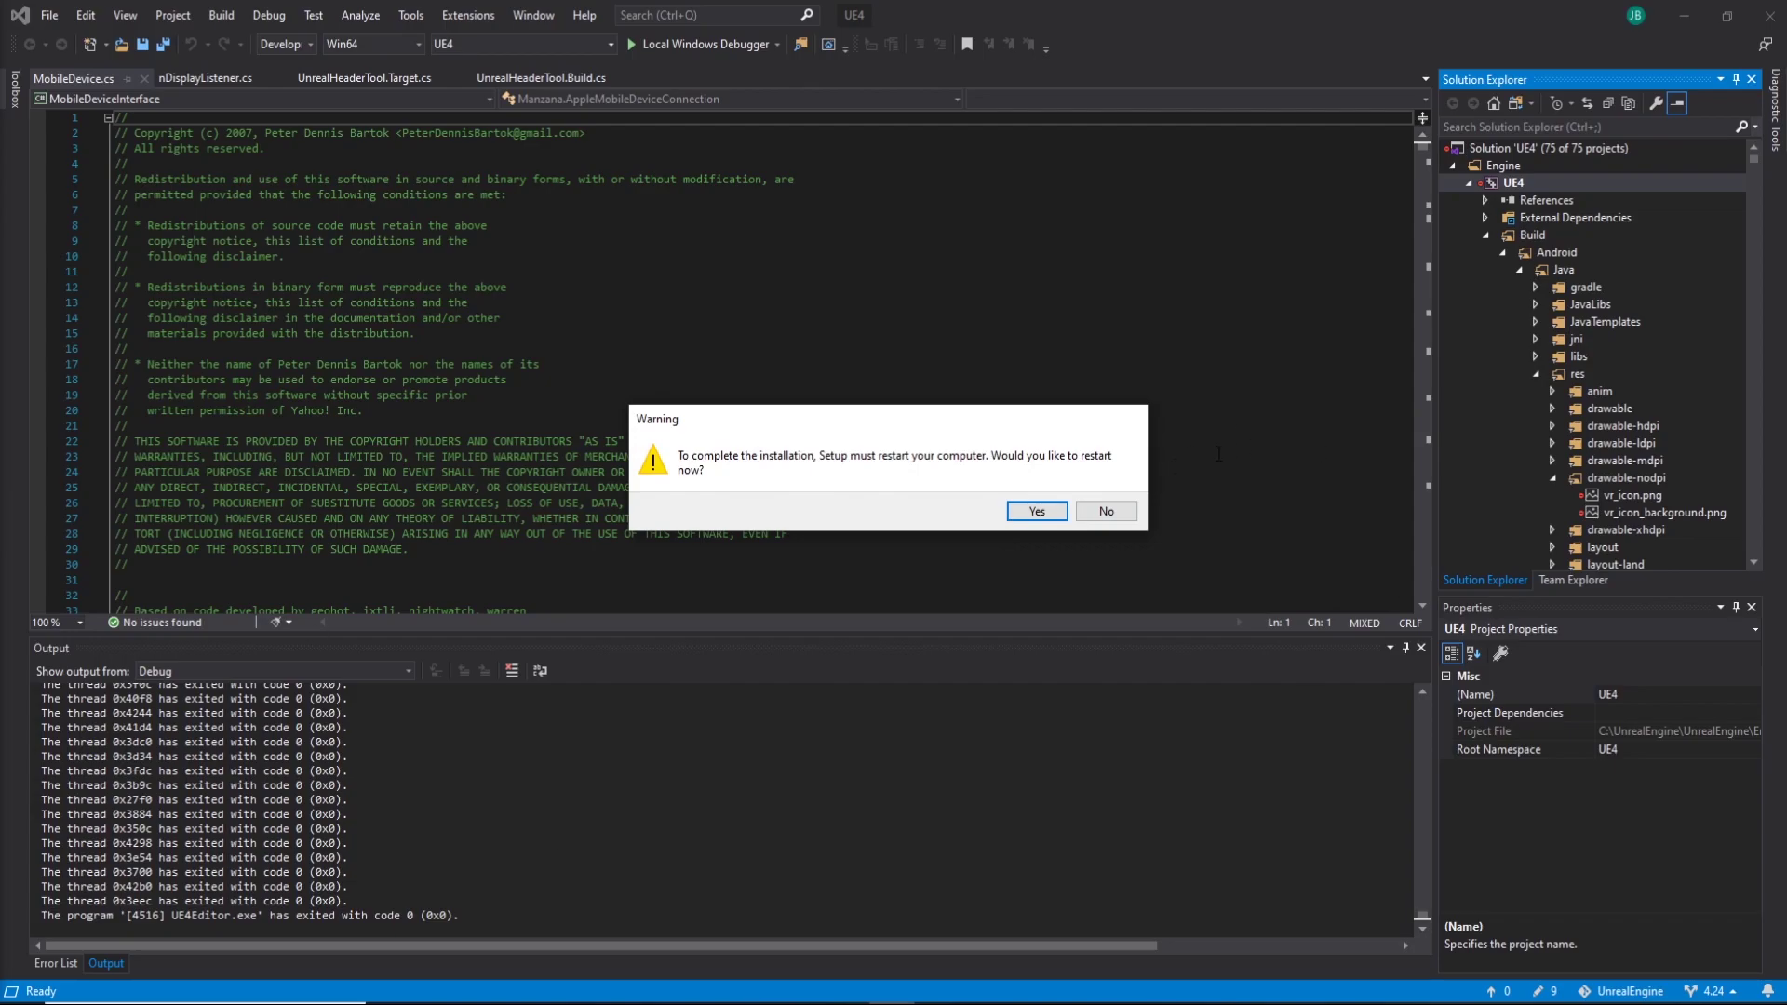
{"action": "left_click", "coordinate": [1038, 511]}
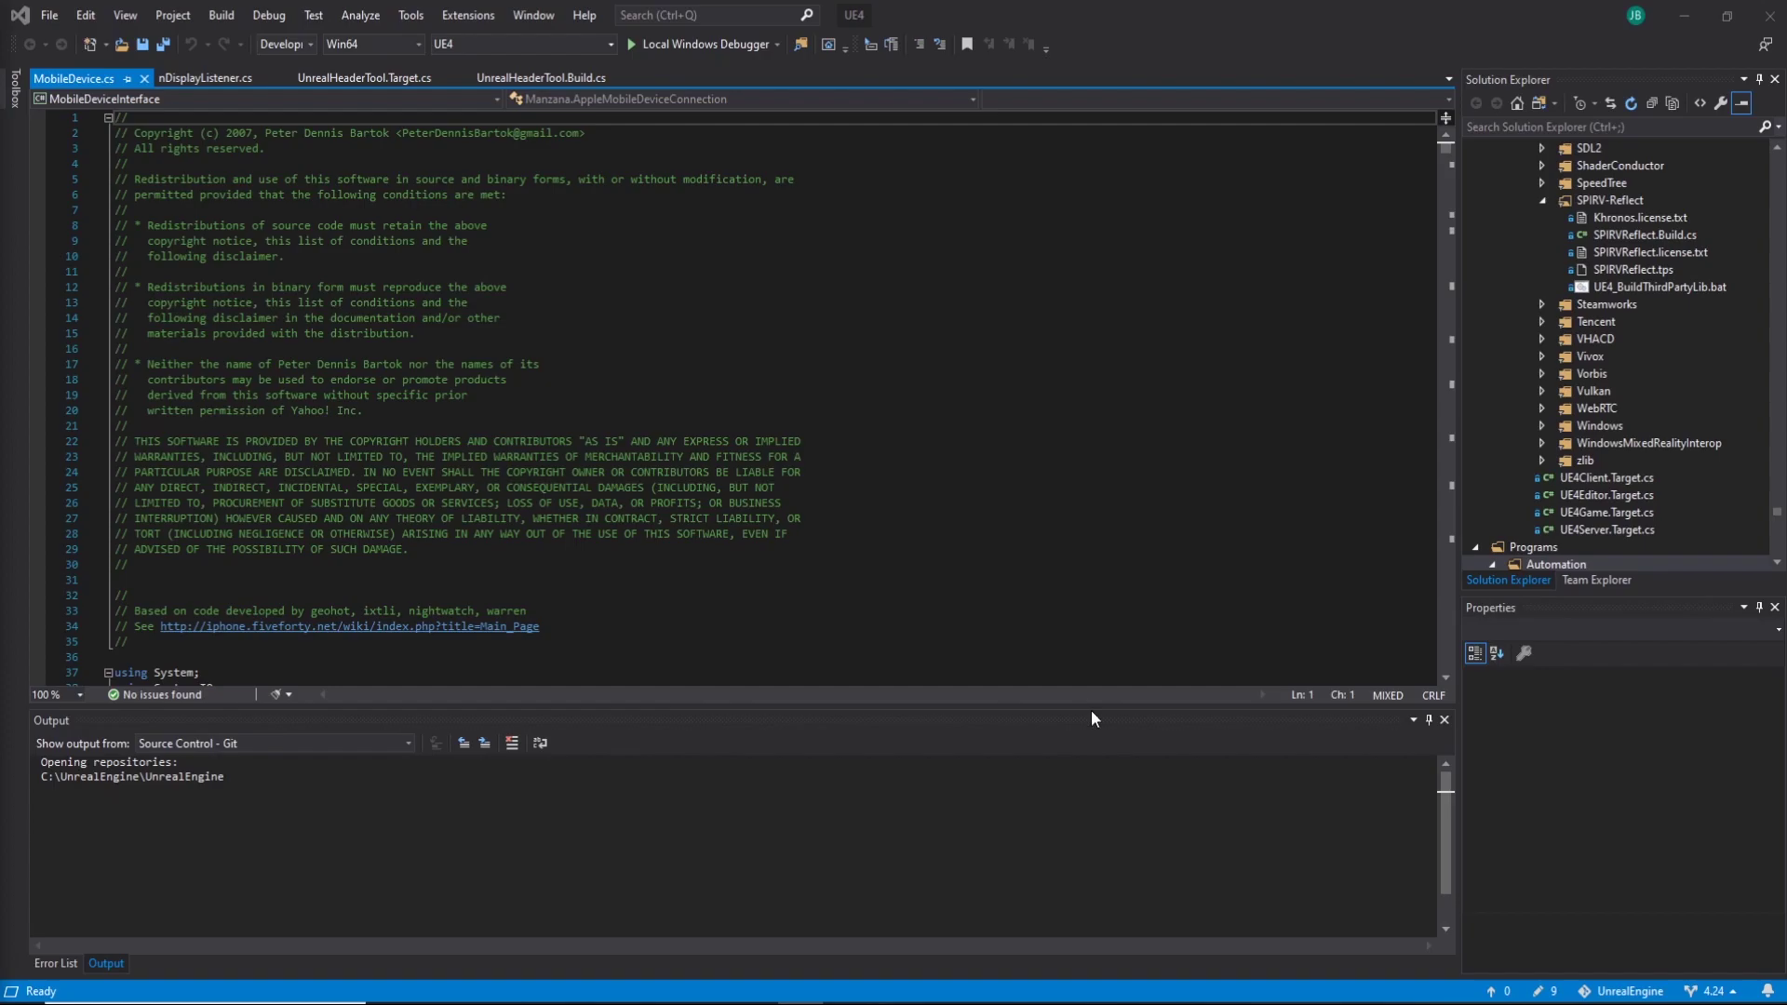
- Select the UE4 project under the Engine folder of the Visual Studio solution and build it
{"action": "scroll", "coordinate": [1668, 307], "scroll_direction": "up", "scroll_amount": 6}
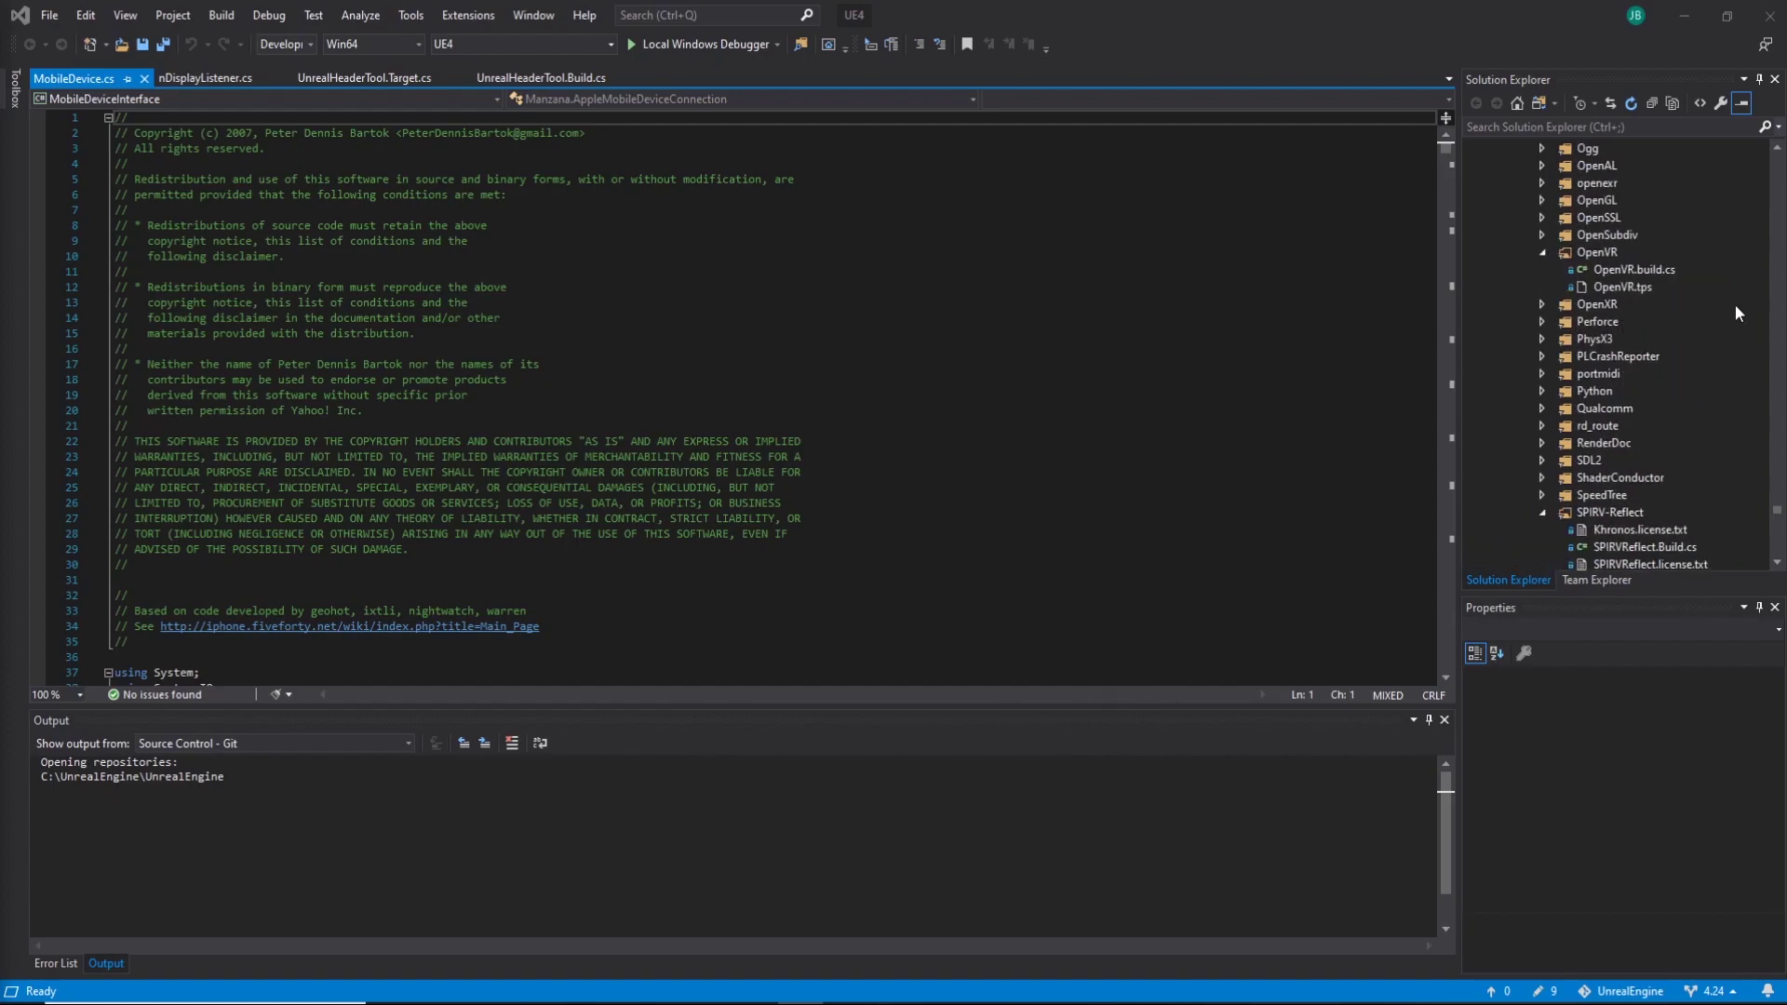
{"action": "left_click_drag", "start_coordinate": [1778, 512], "coordinate": [1751, 153]}
{"action": "left_click", "coordinate": [1553, 190]}
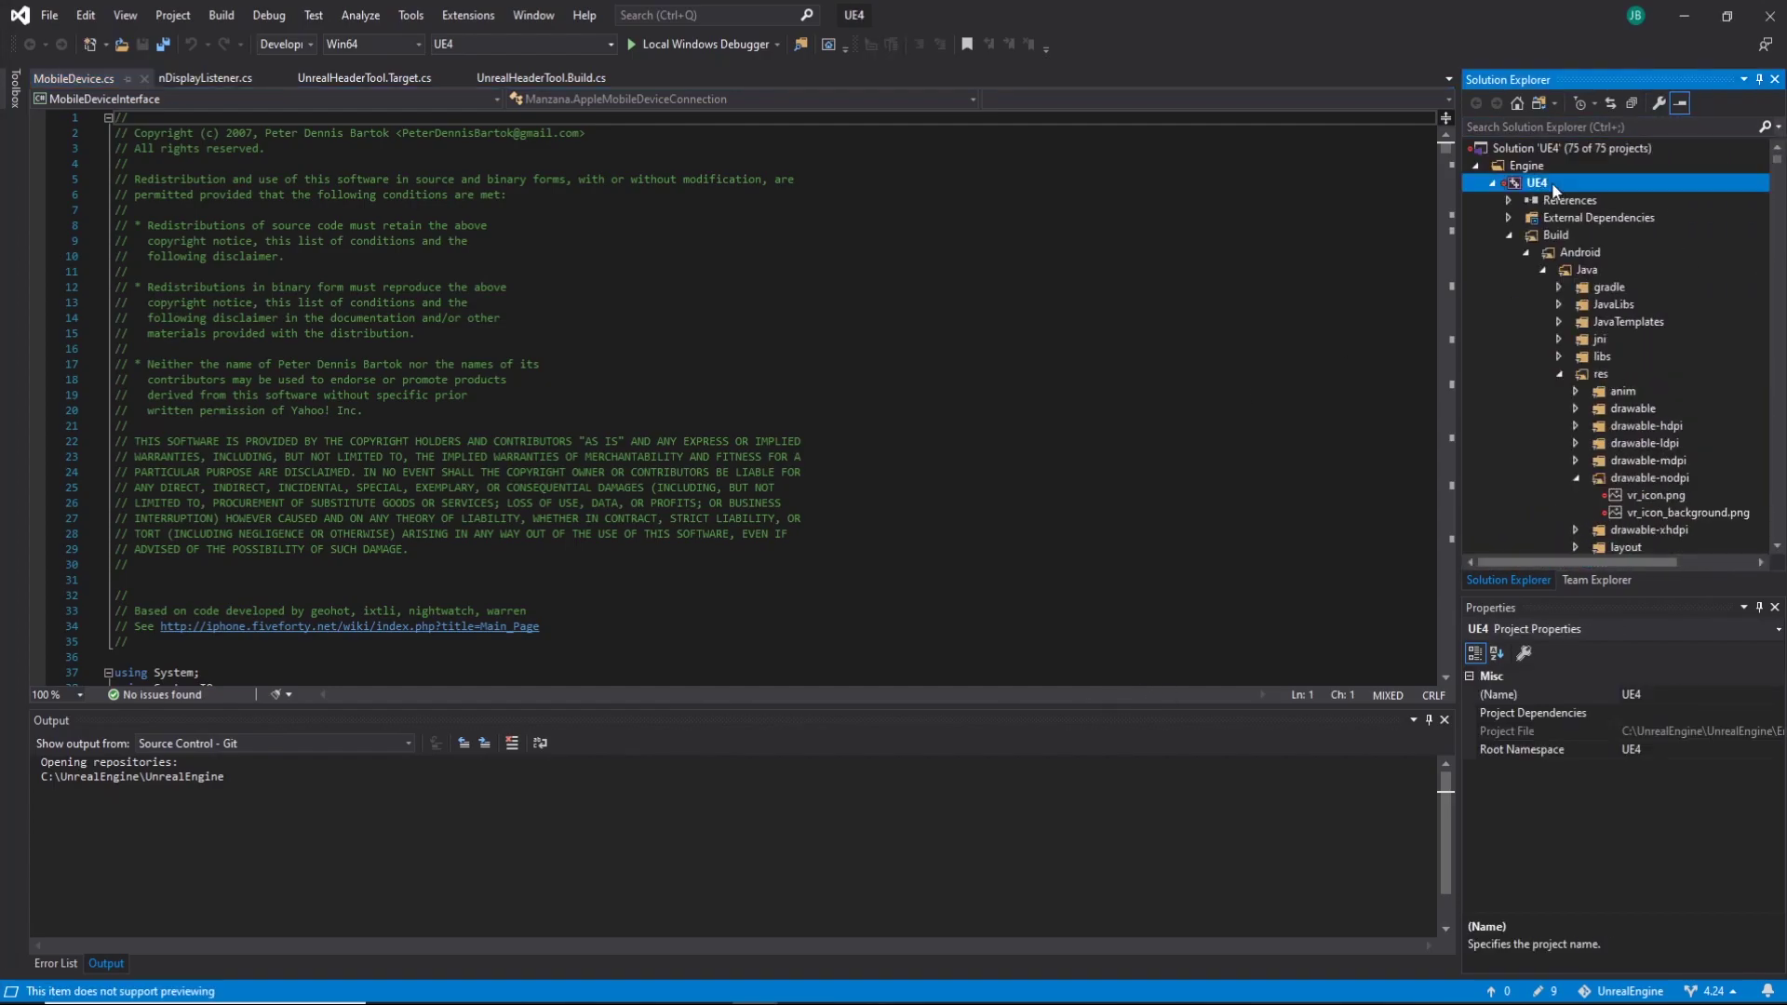
{"action": "key", "text": "ctrl+shift+b"}
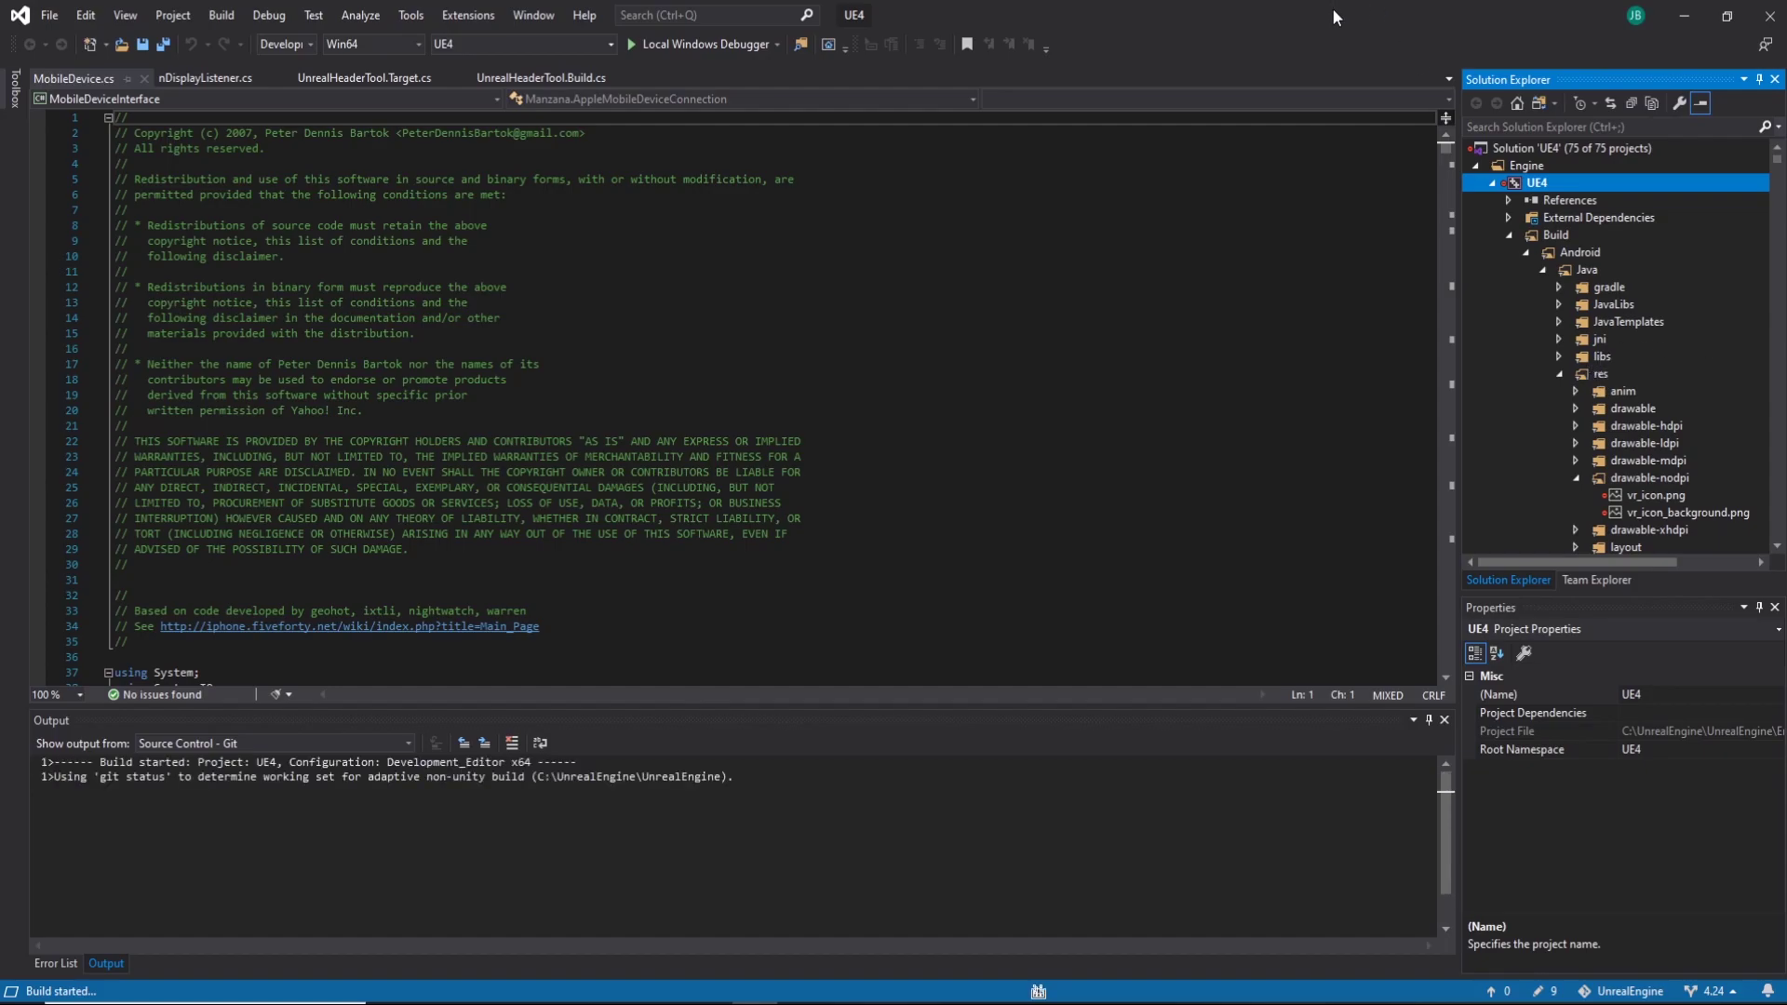
{"action": "double_click", "coordinate": [1332, 7]}
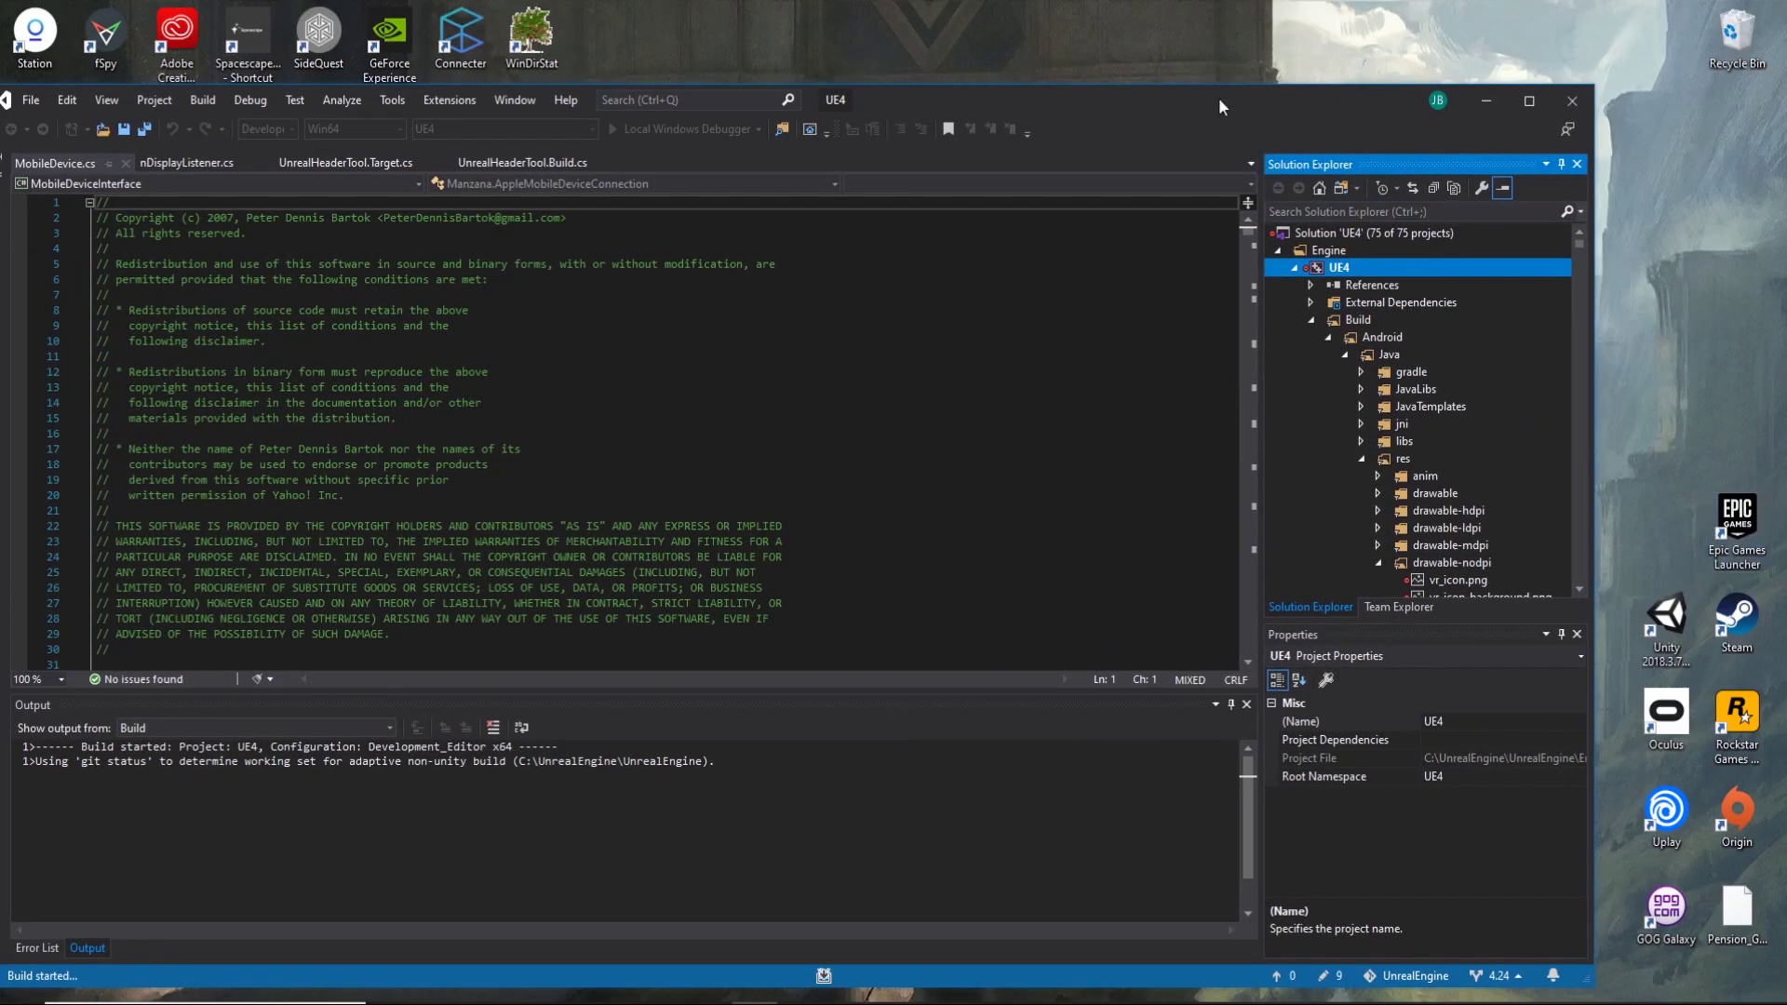
{"action": "double_click", "coordinate": [1222, 107]}
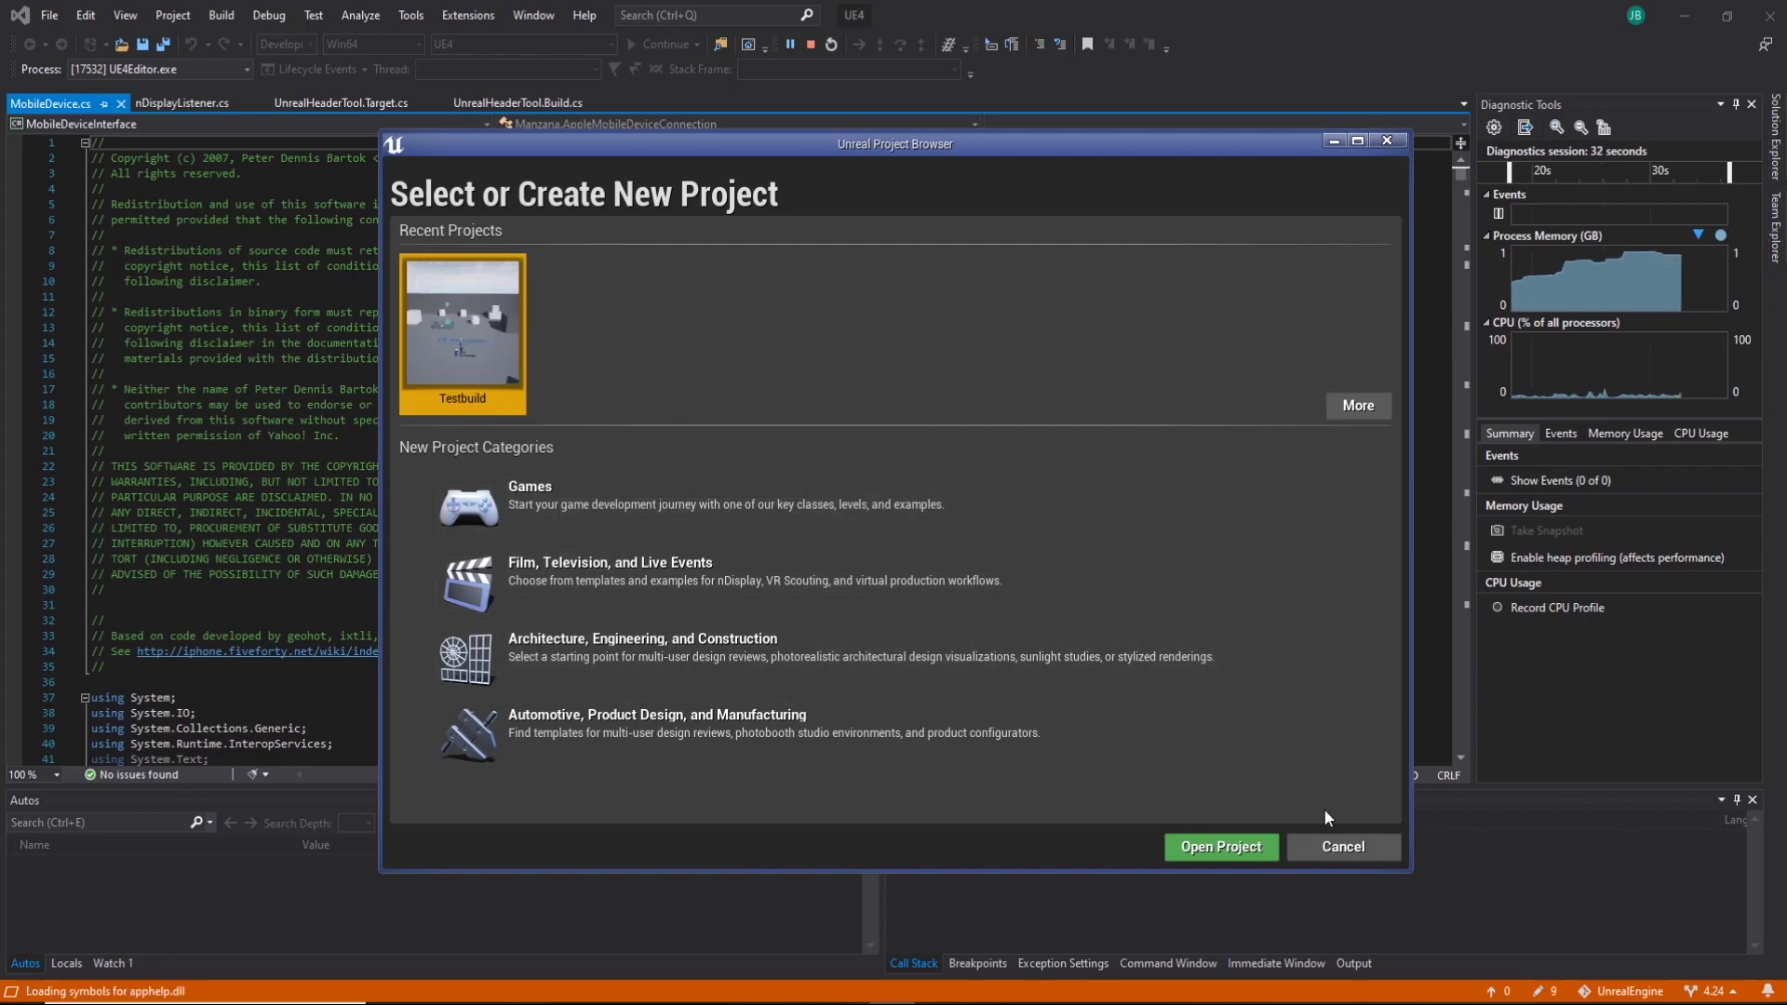
- Open the recent Testbuild project from the Unreal Project Browser and dismiss the SteamVR initialization error
{"action": "left_click", "coordinate": [1217, 846]}
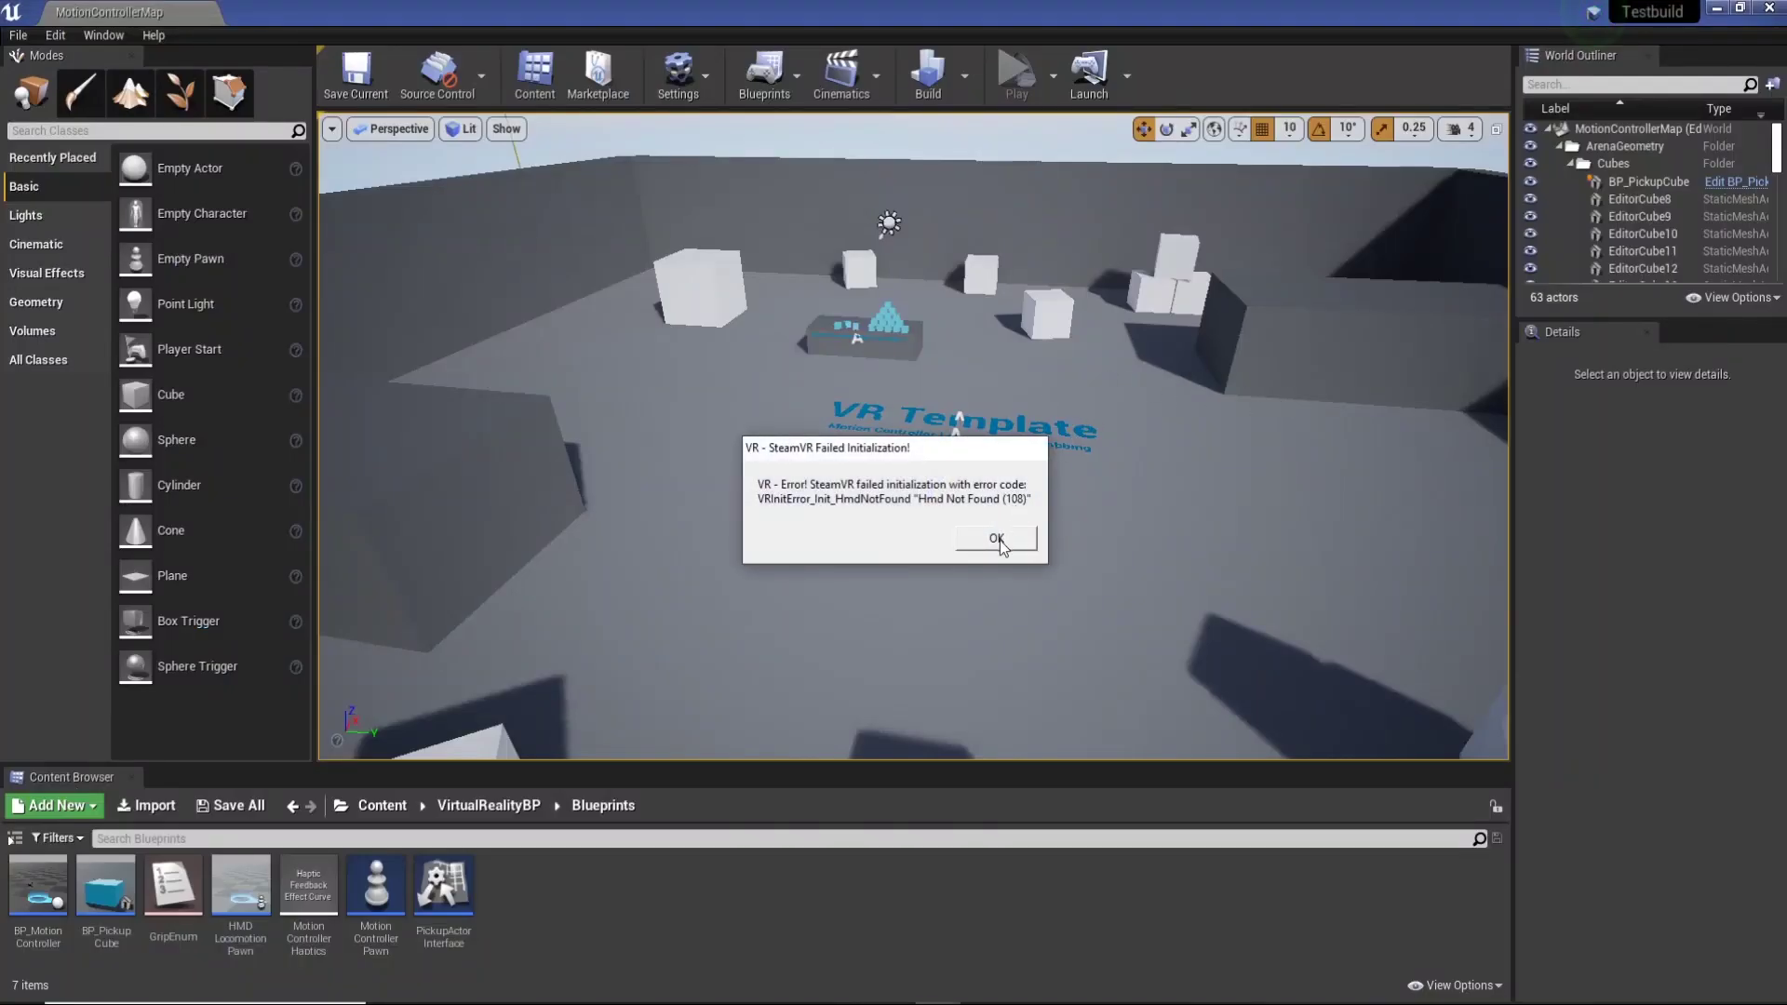
{"action": "left_click", "coordinate": [994, 542]}
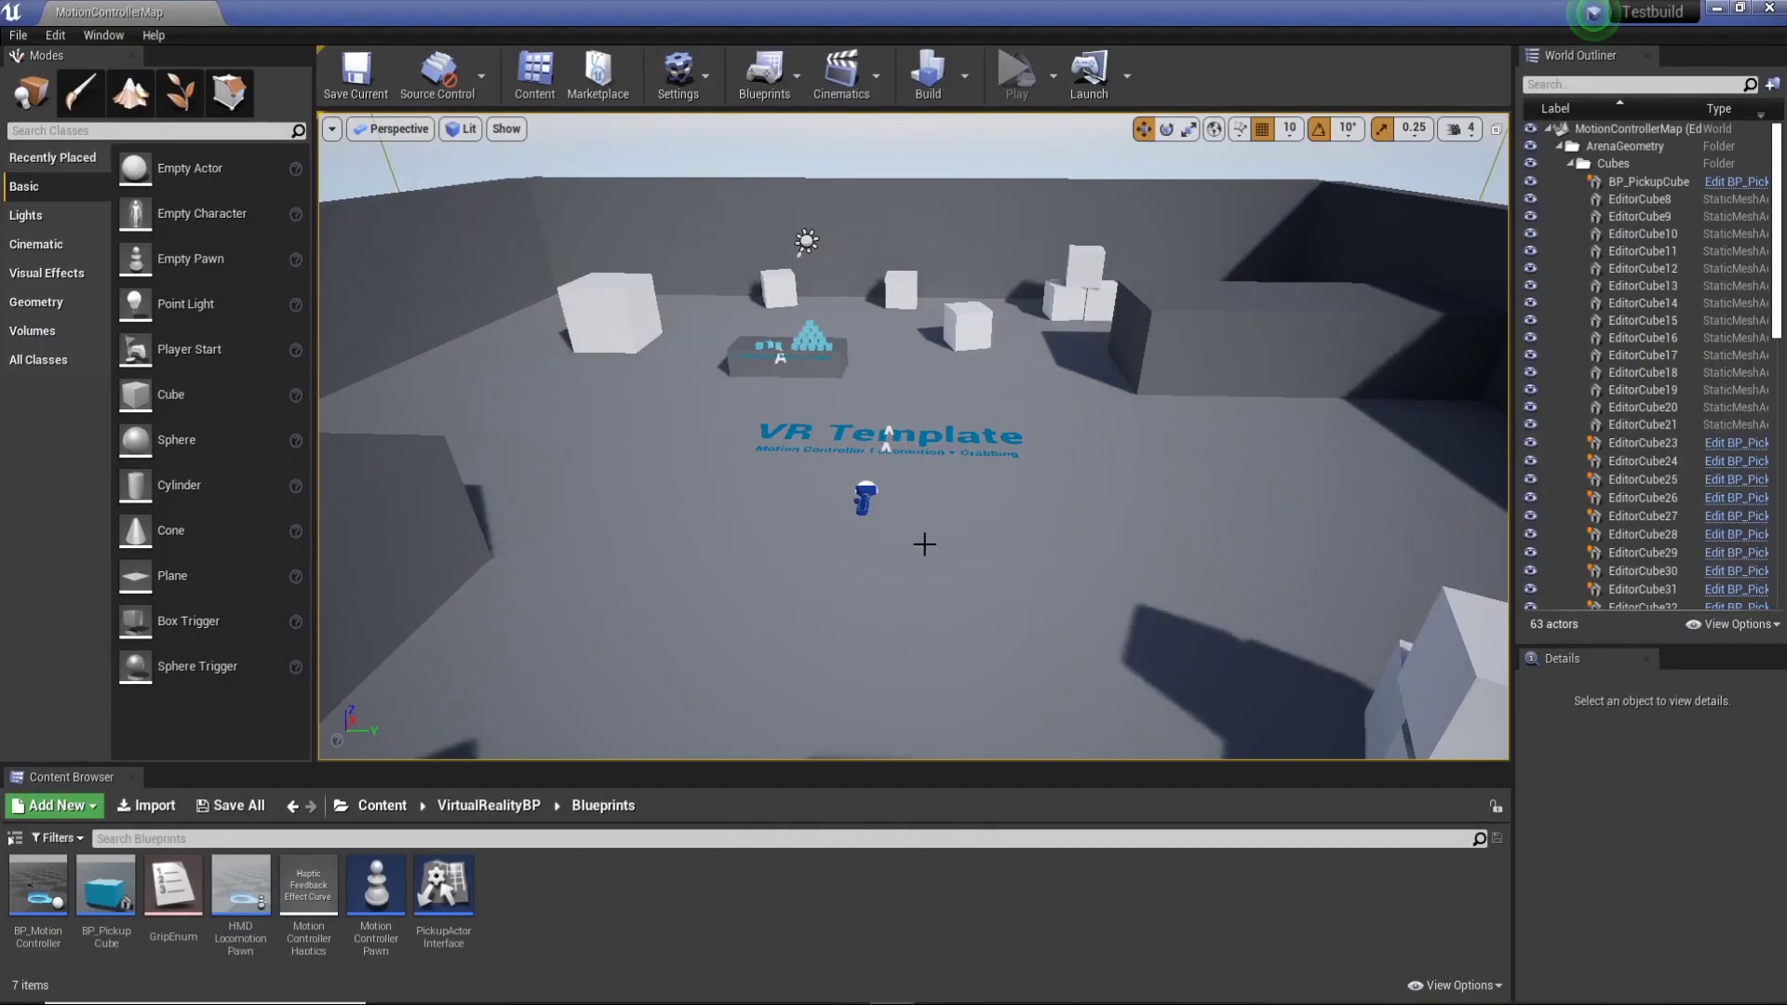
- Show the Android and Android SDK platform pages in the project settings
{"action": "left_click", "coordinate": [55, 36]}
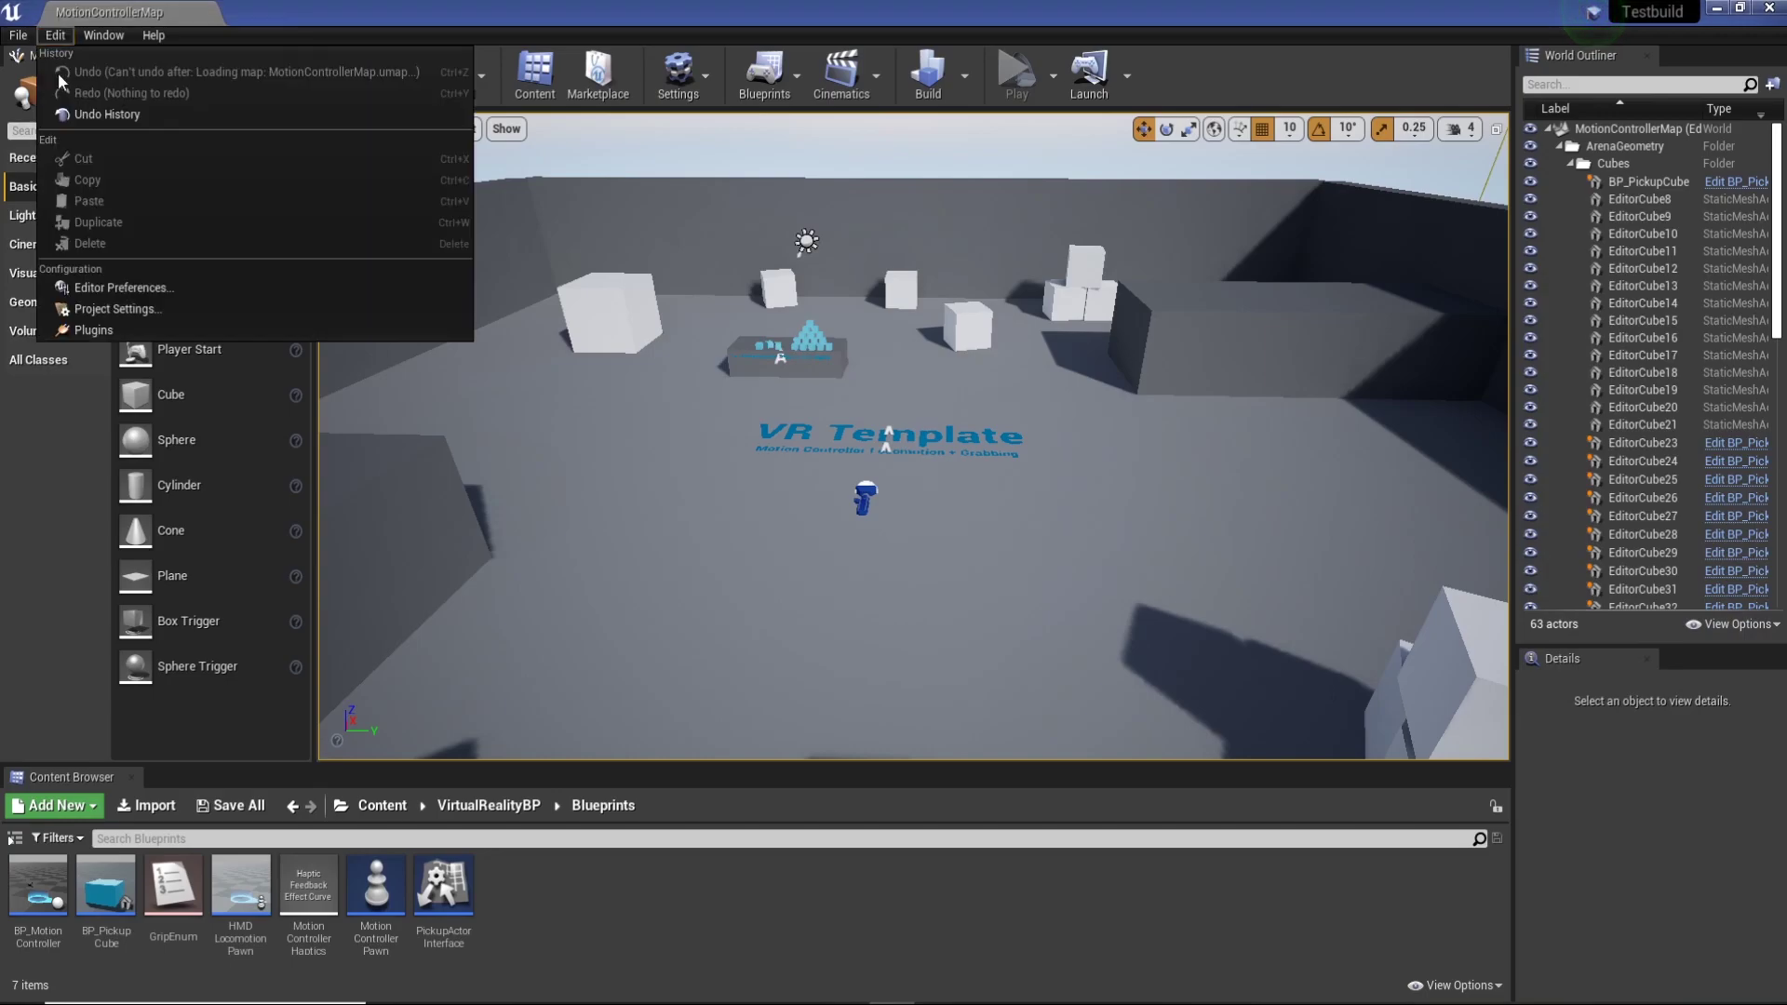
{"action": "left_click", "coordinate": [105, 310]}
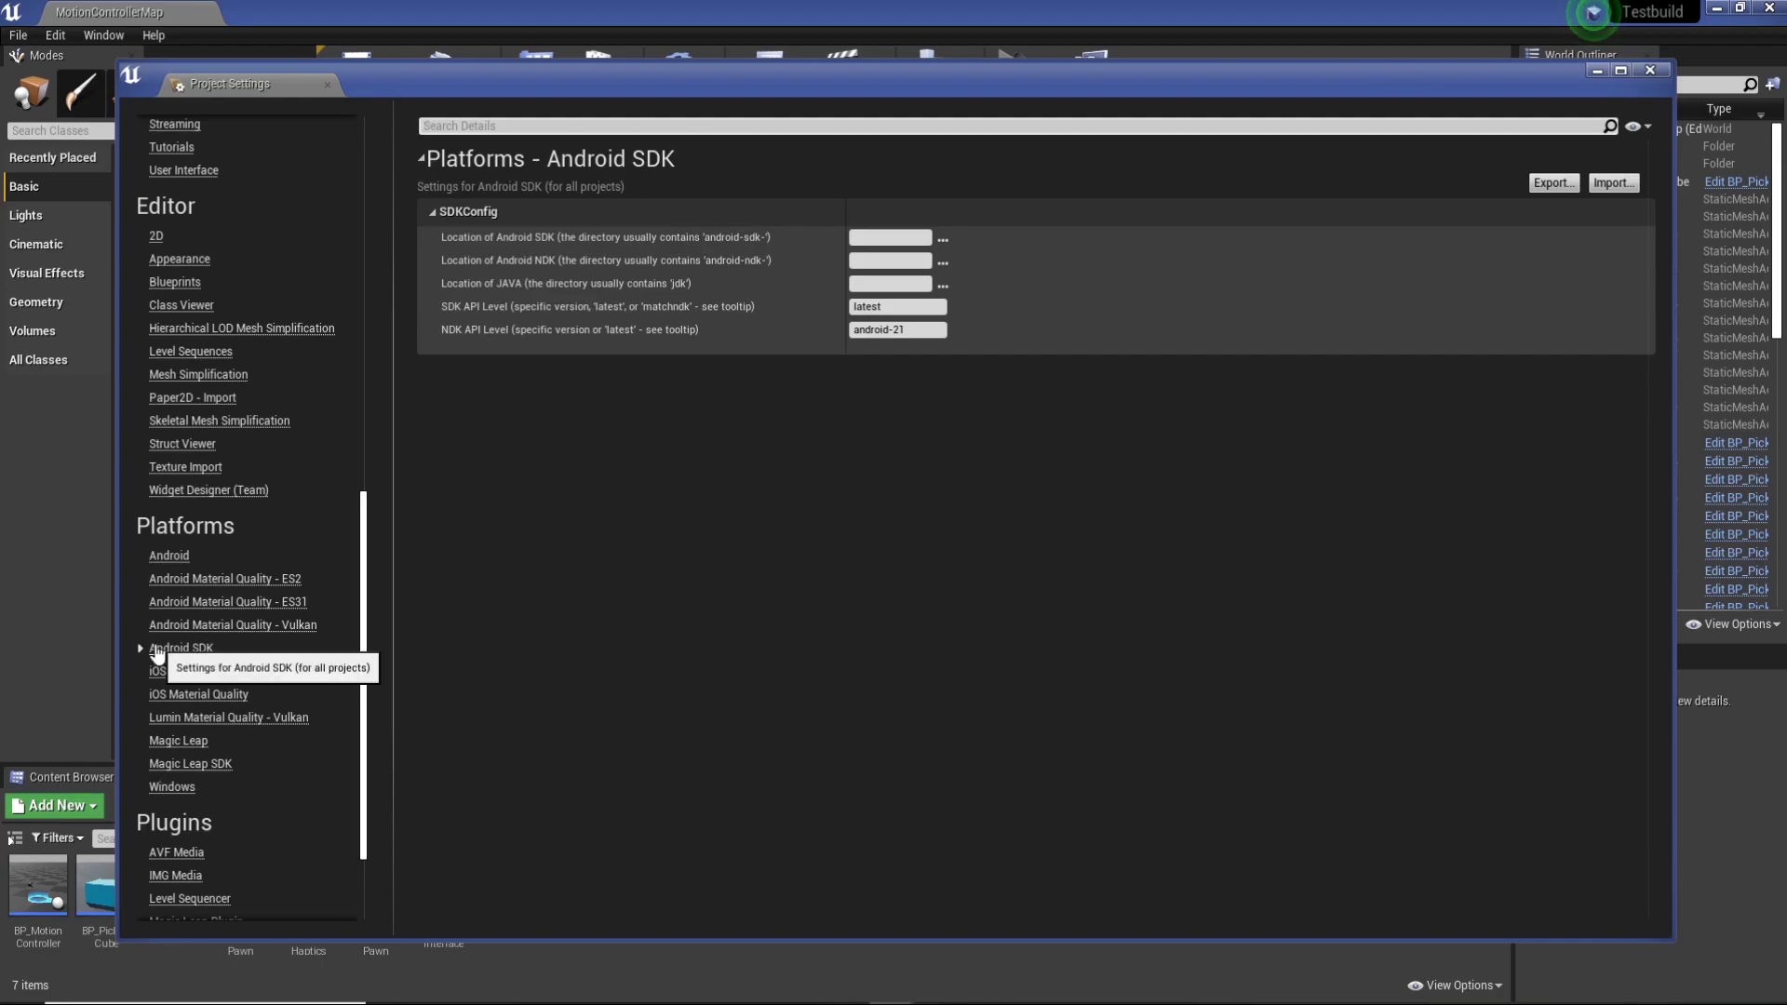
{"action": "left_click", "coordinate": [179, 551]}
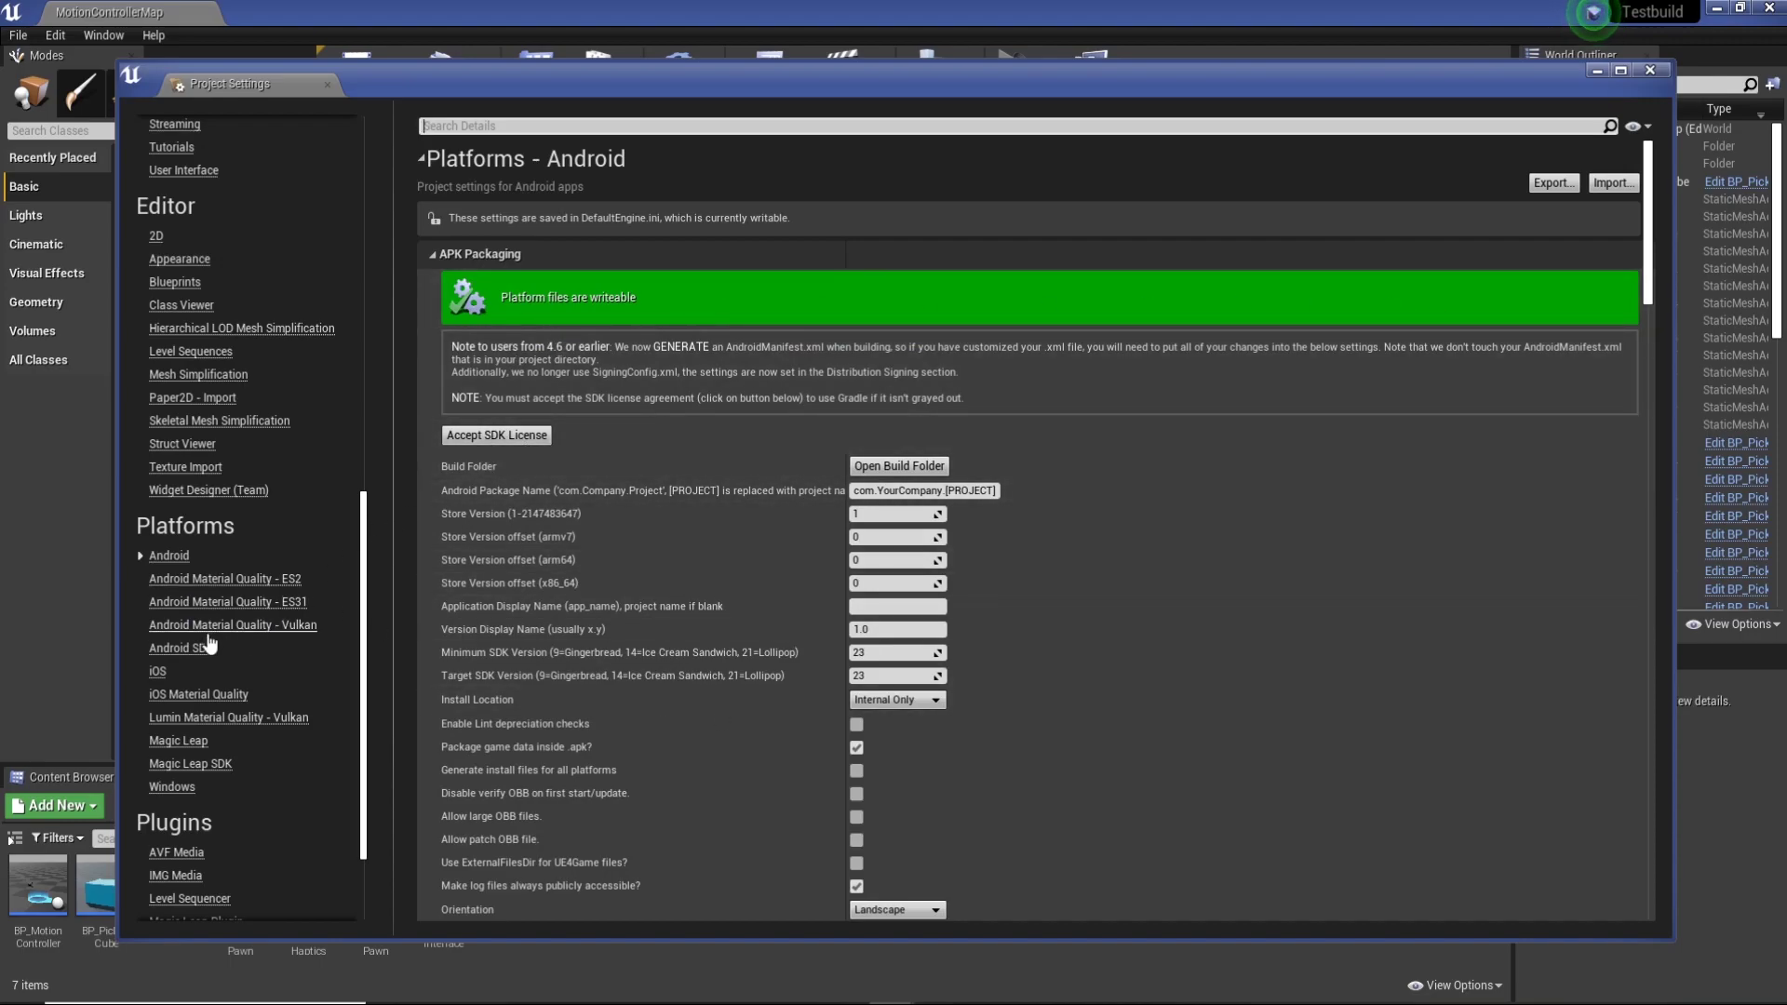
{"action": "left_click", "coordinate": [181, 647]}
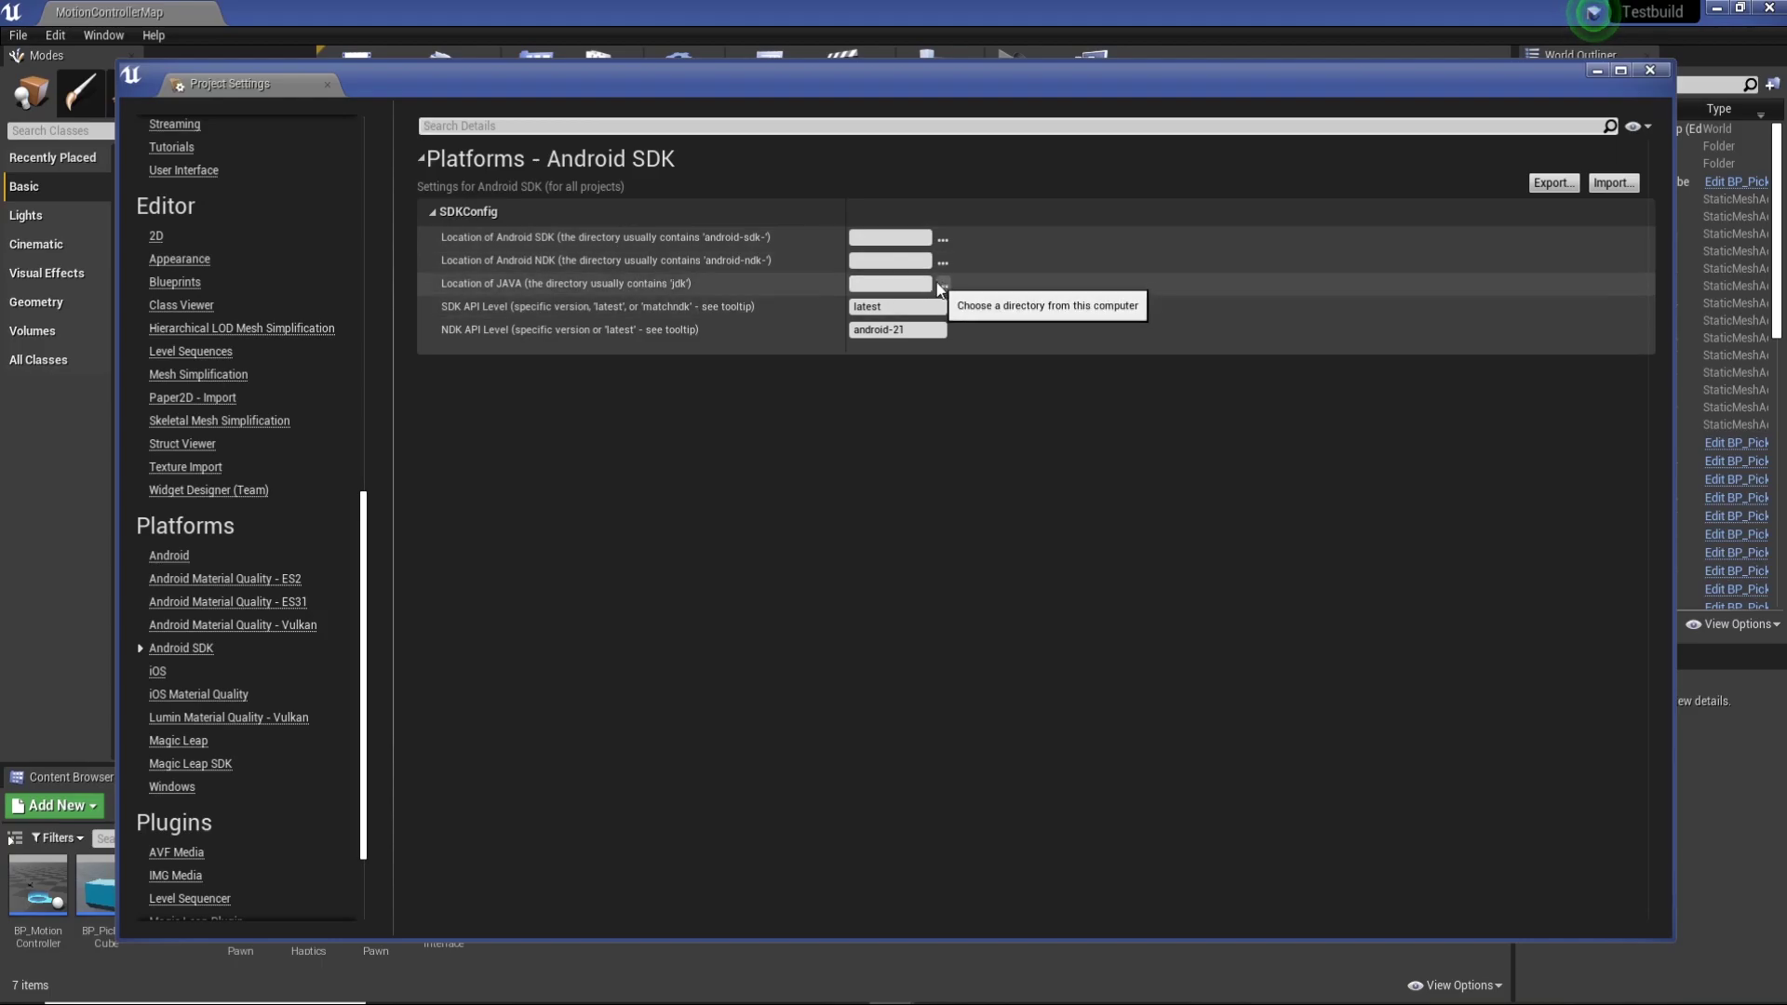
- Browse to C:\NVPACK from the Android SDK location chooser, inspect its jdk1.8.0_77 folder, and leave the location unset
{"action": "left_click", "coordinate": [943, 240]}
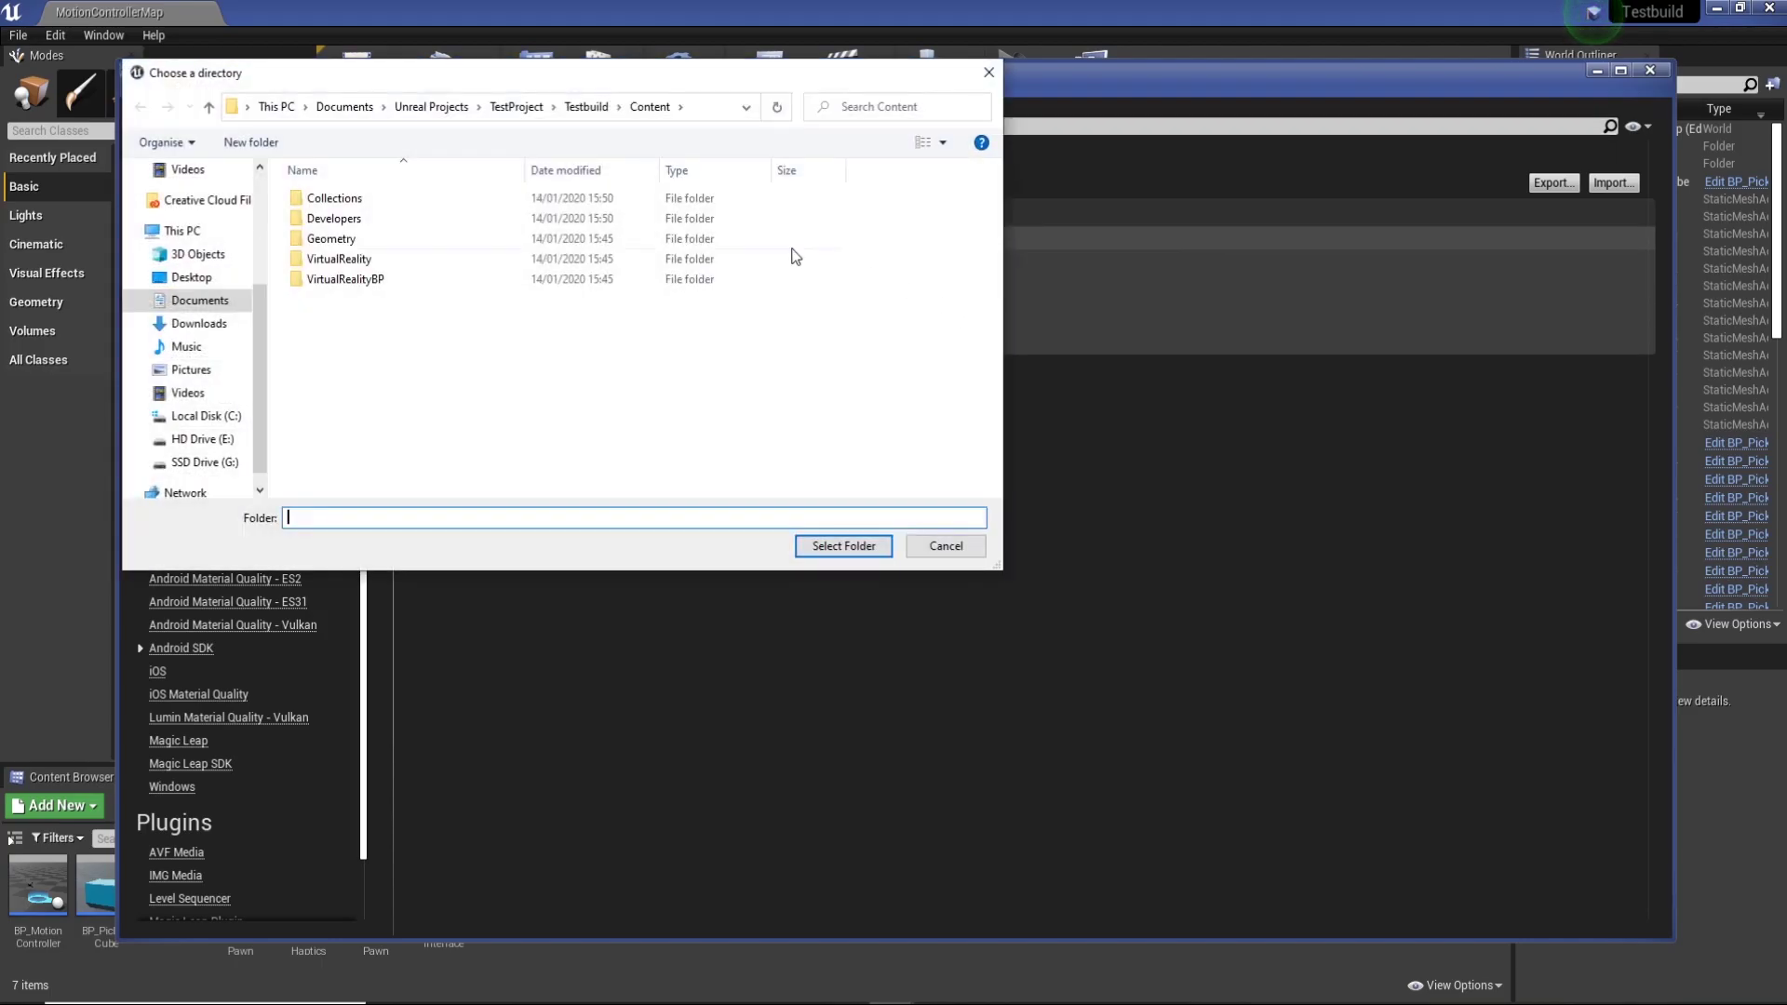
{"action": "left_click", "coordinate": [207, 416]}
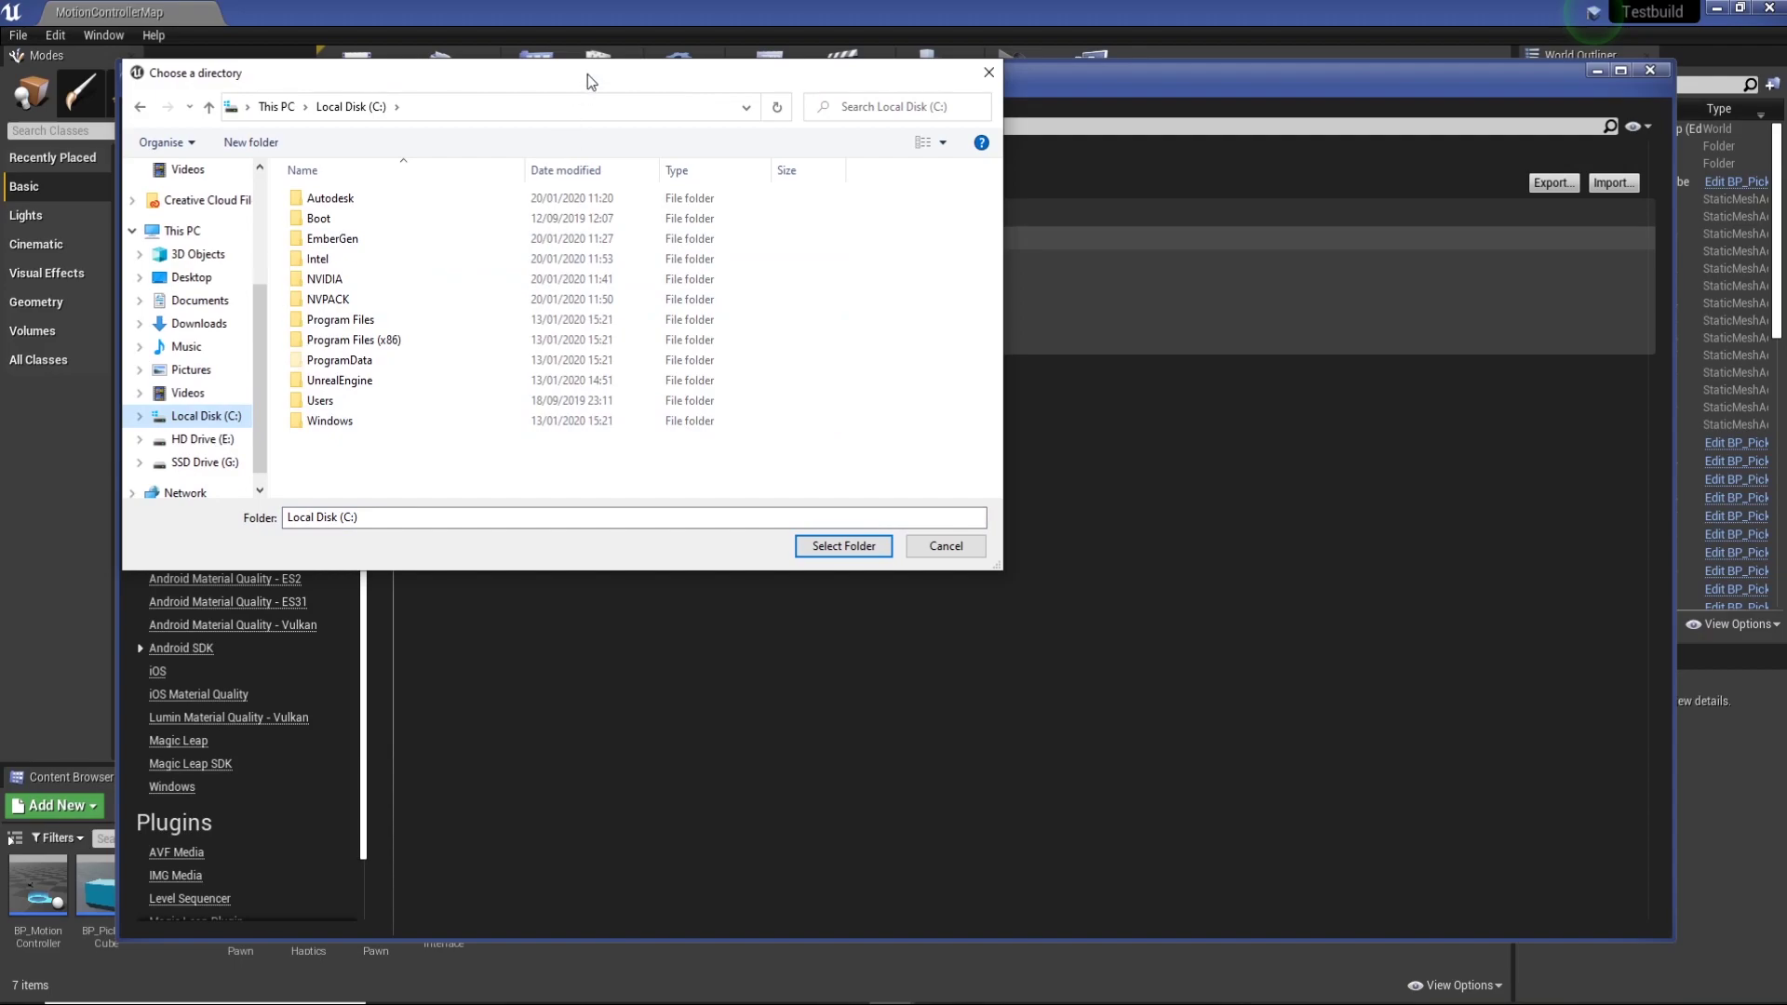
{"action": "left_click_drag", "start_coordinate": [588, 74], "coordinate": [1091, 406]}
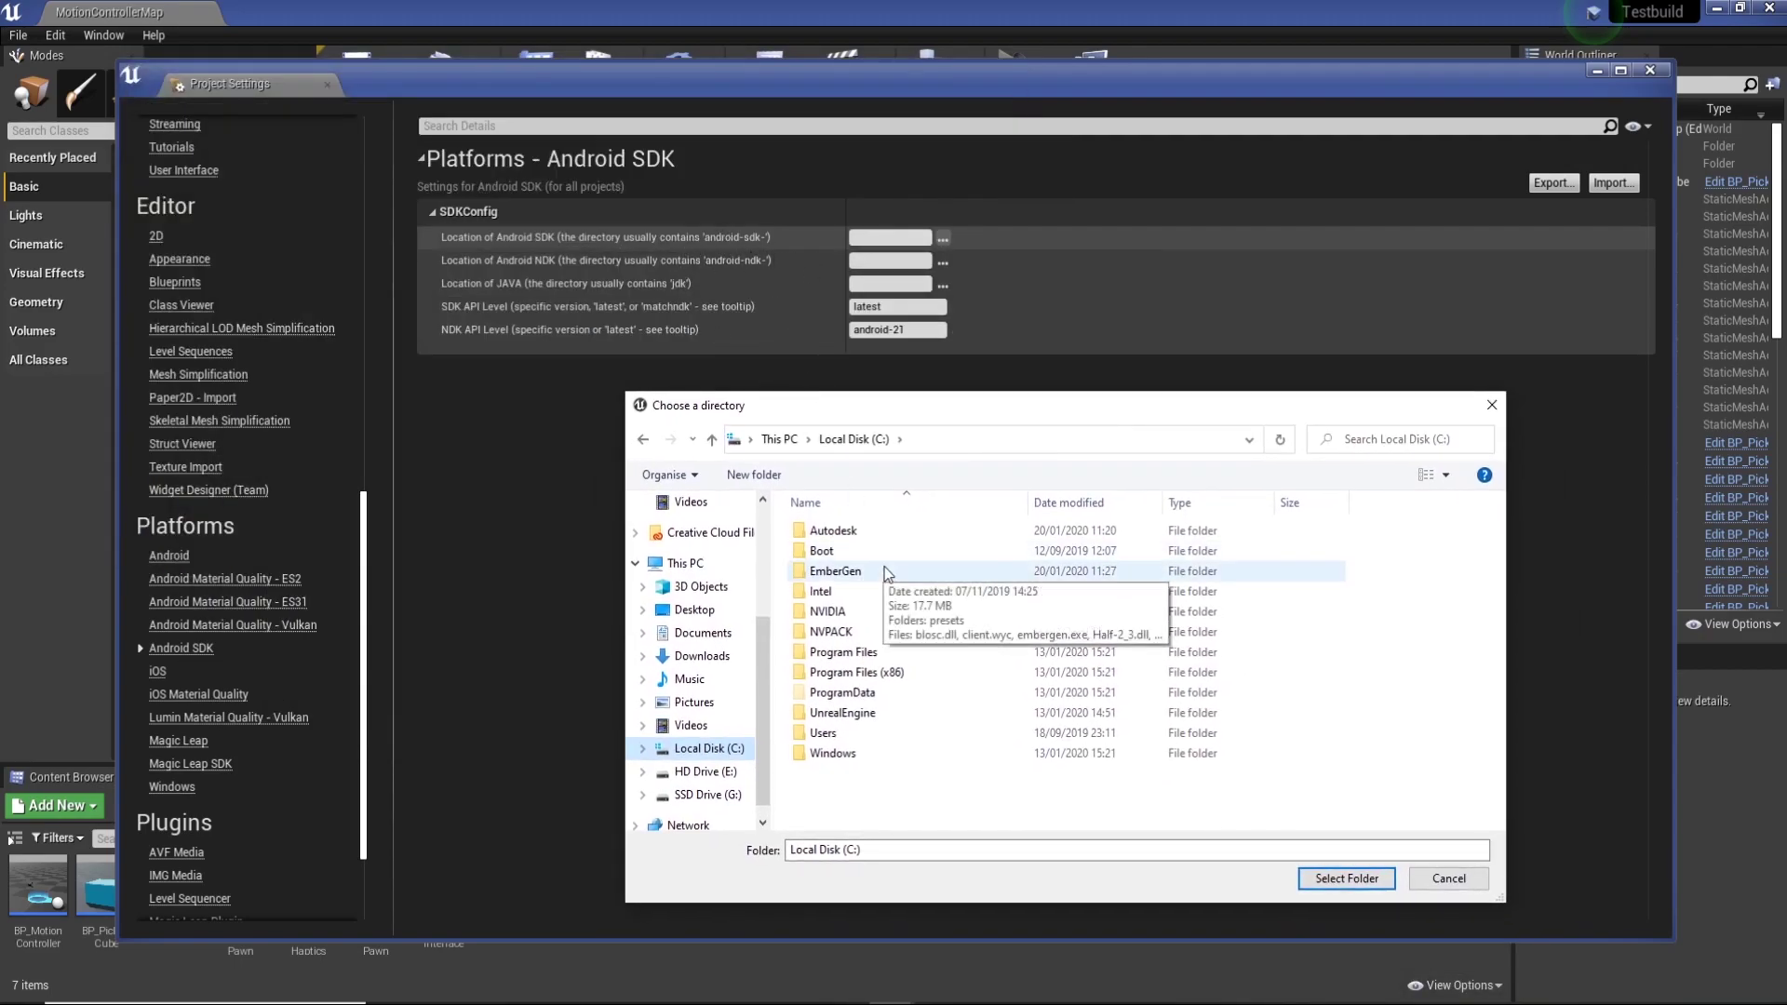
{"action": "double_click", "coordinate": [865, 630]}
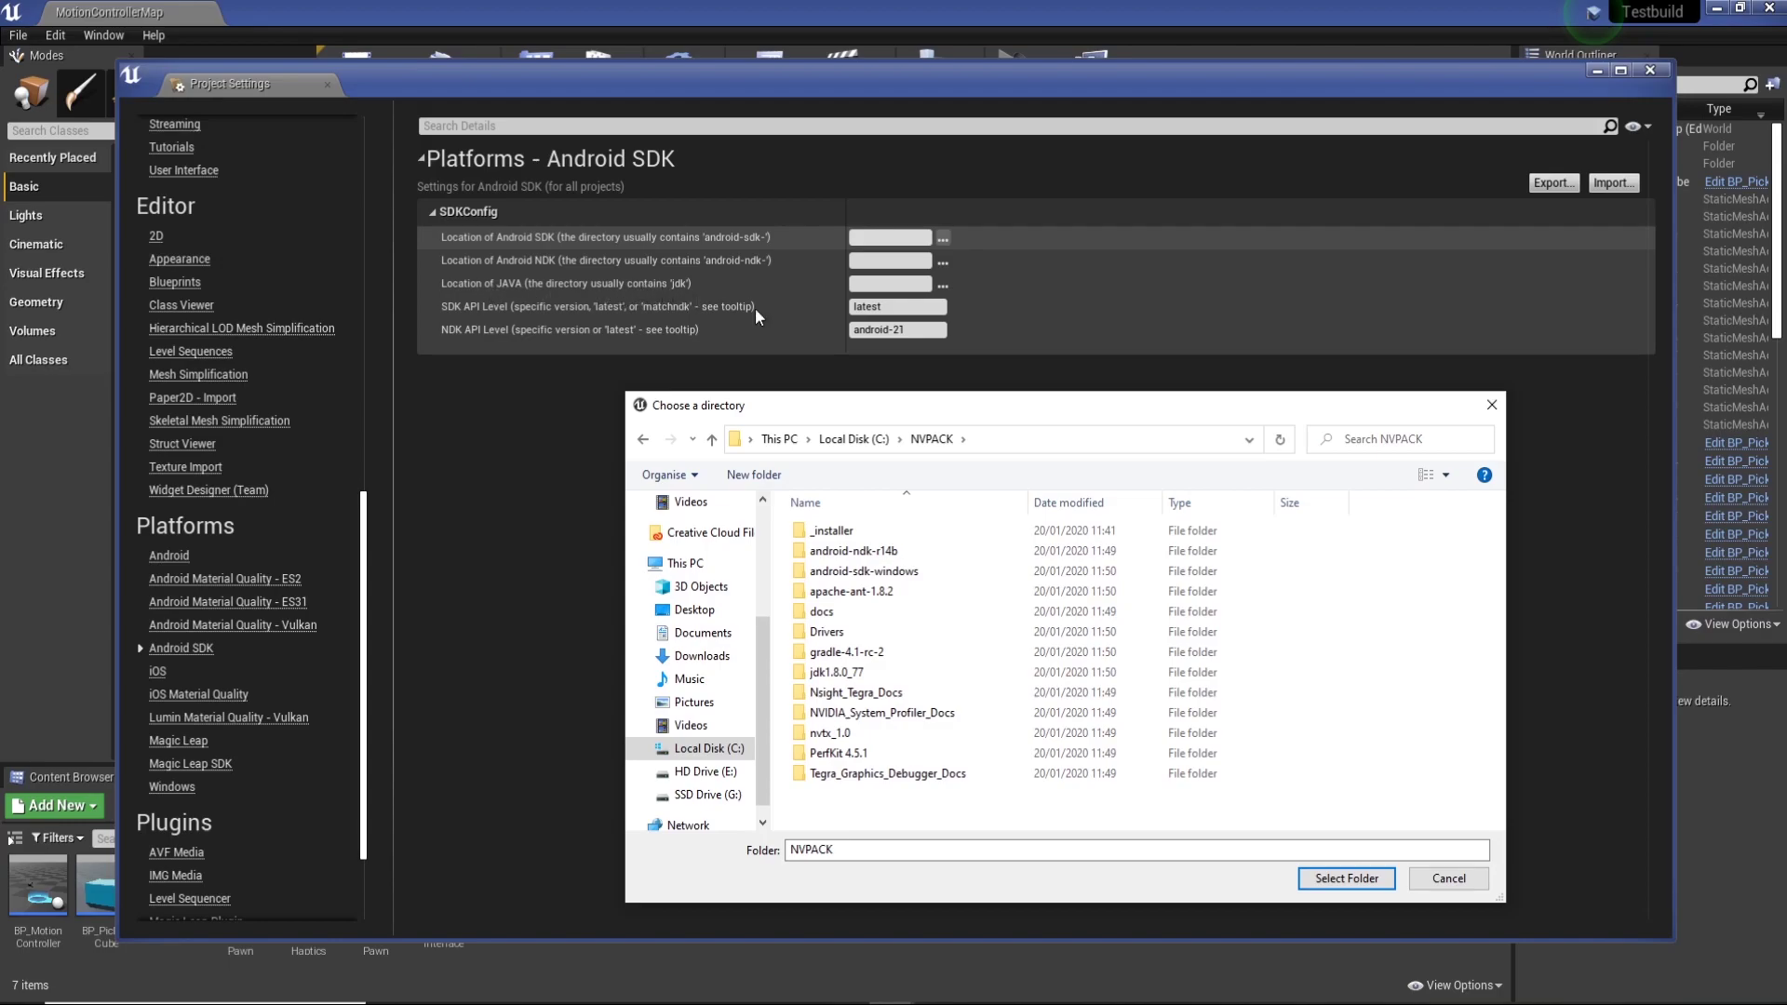
{"action": "double_click", "coordinate": [850, 672]}
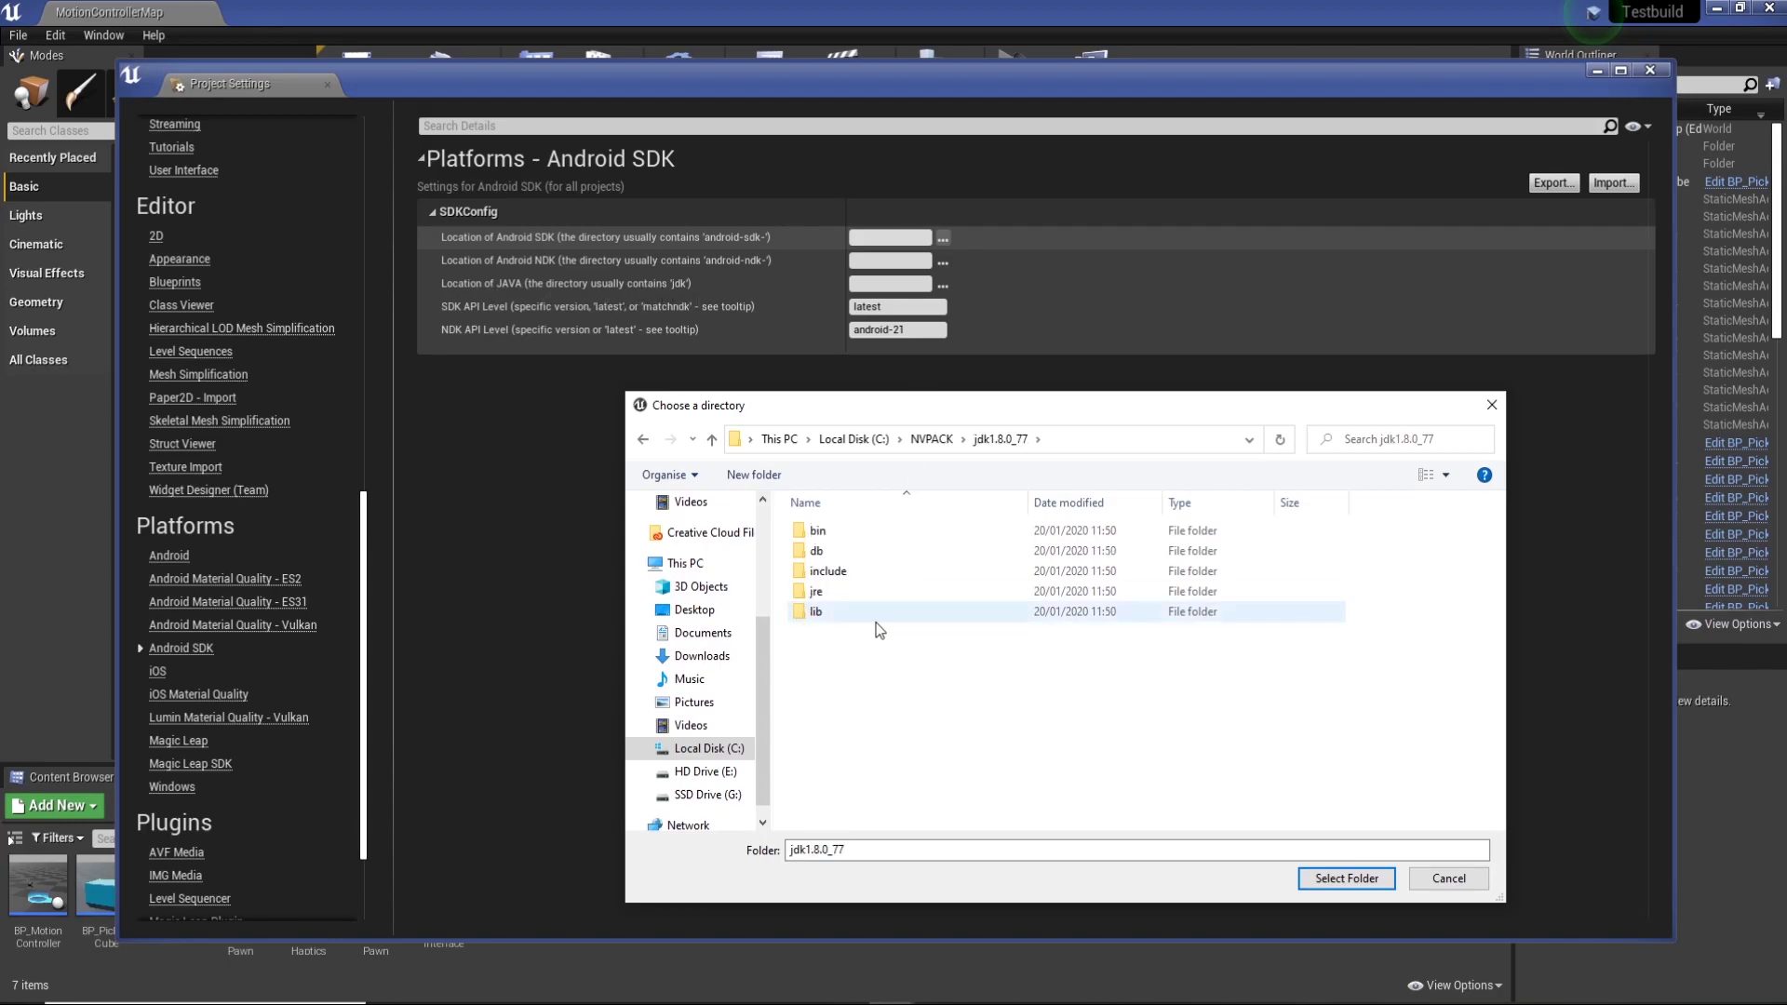
{"action": "left_click", "coordinate": [930, 438]}
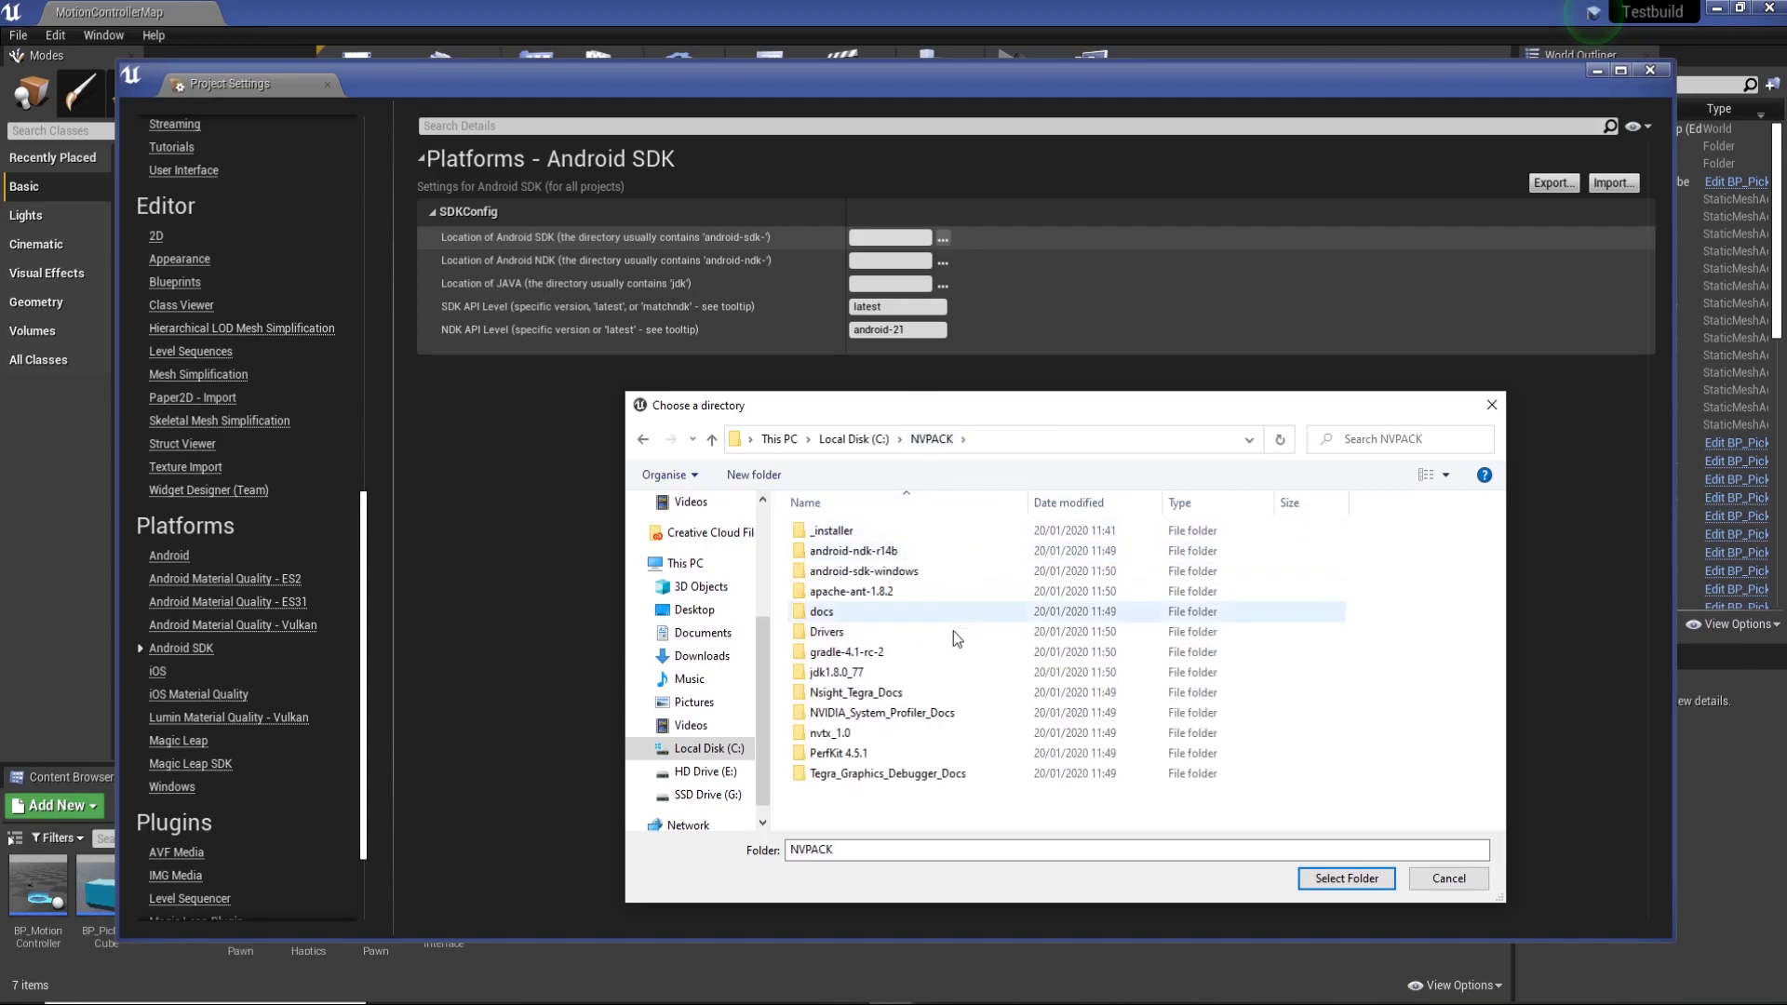
{"action": "left_click", "coordinate": [986, 673]}
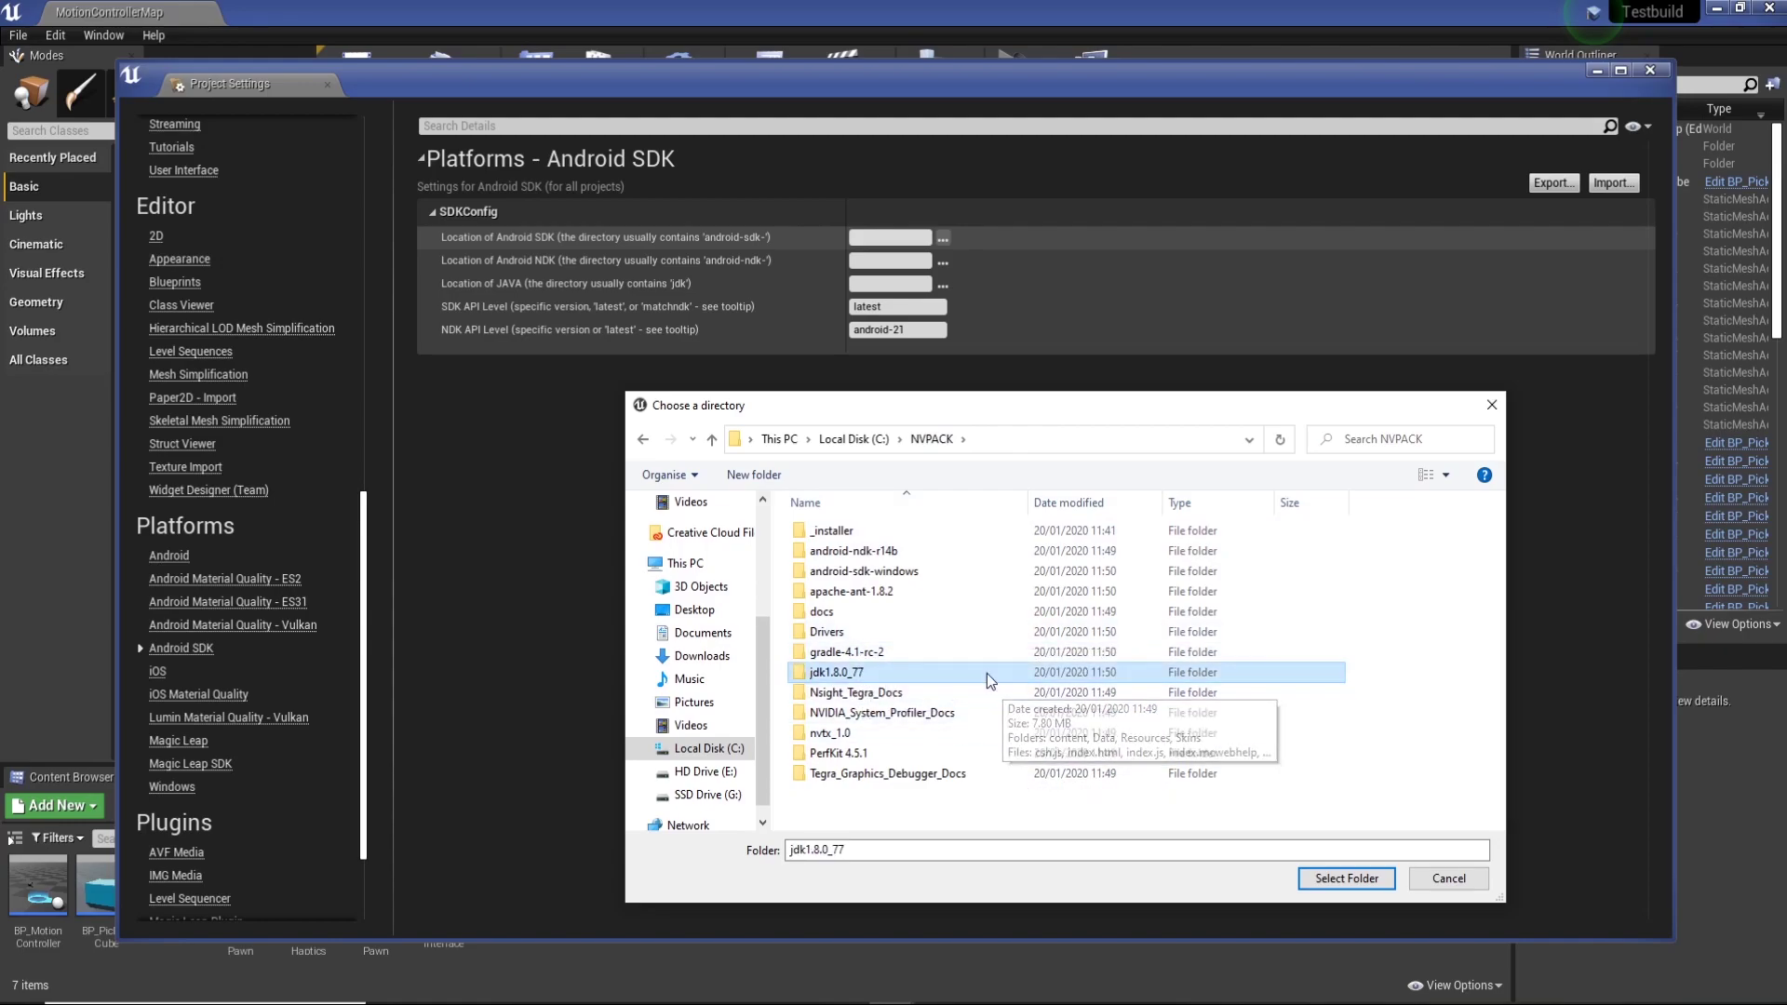
{"action": "left_click", "coordinate": [1467, 882]}
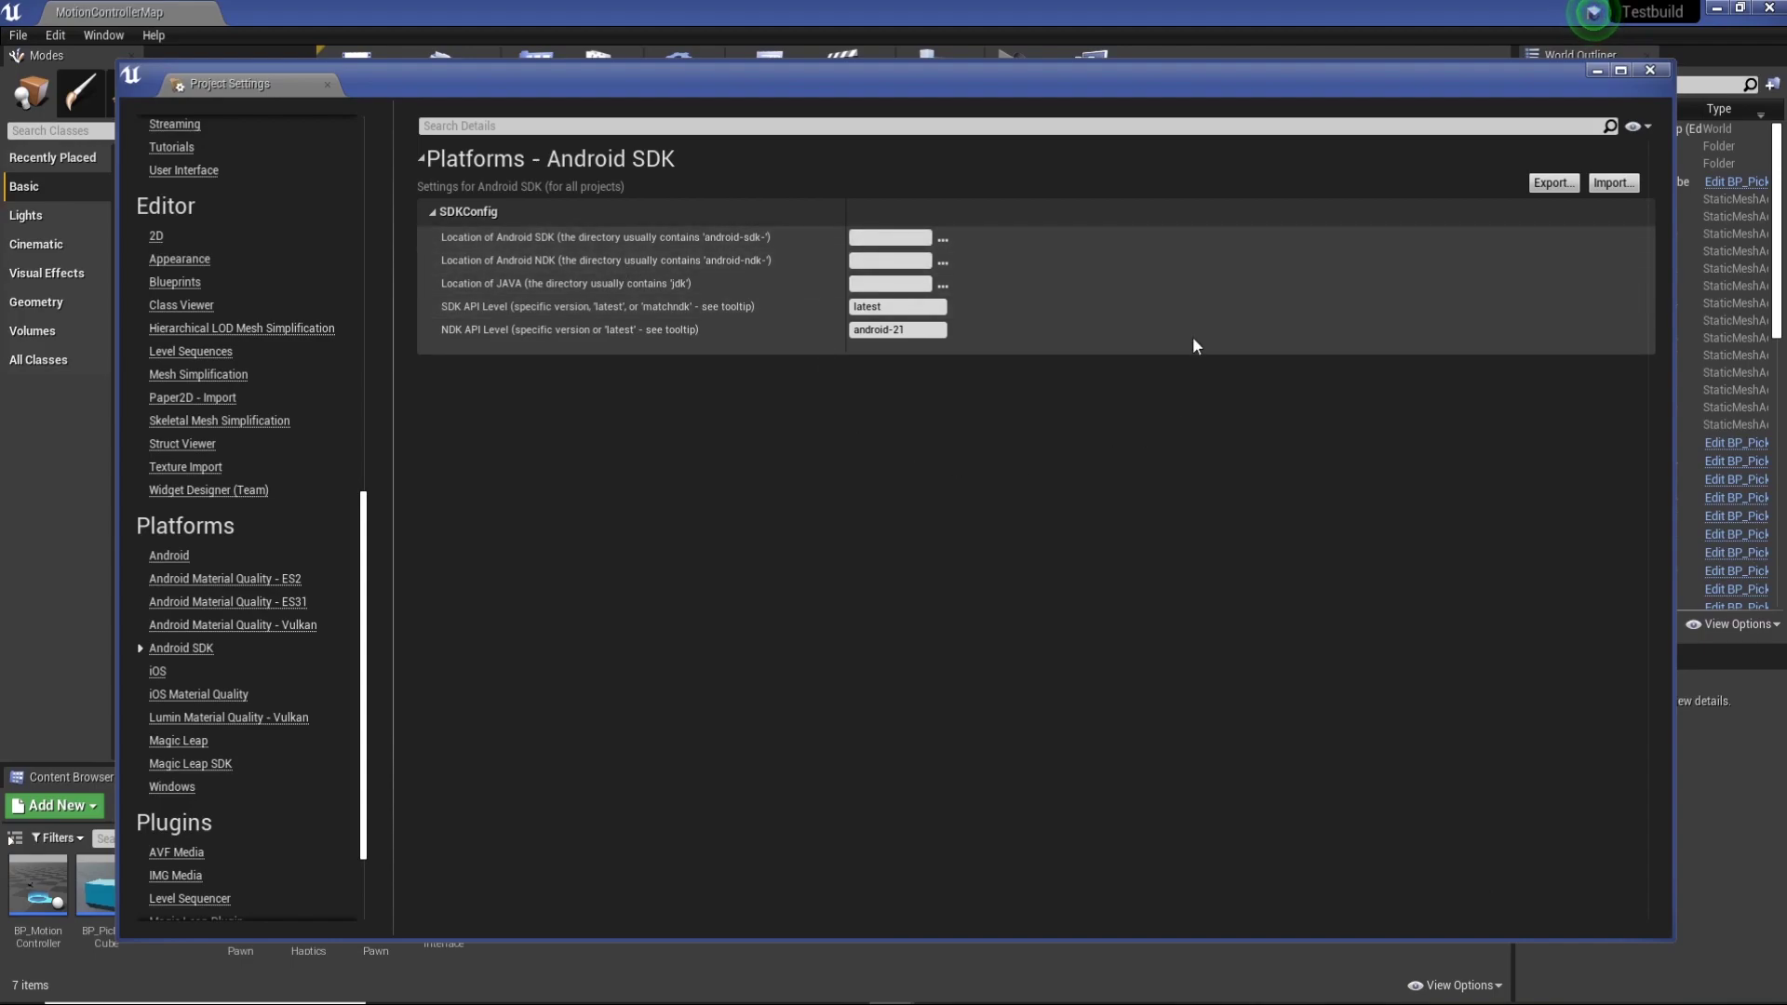
- Read through and accept the Android SDK license in the project's Android platform settings, review the remaining Android options, and close the settings
{"action": "left_click", "coordinate": [179, 563]}
{"action": "left_click", "coordinate": [504, 438]}
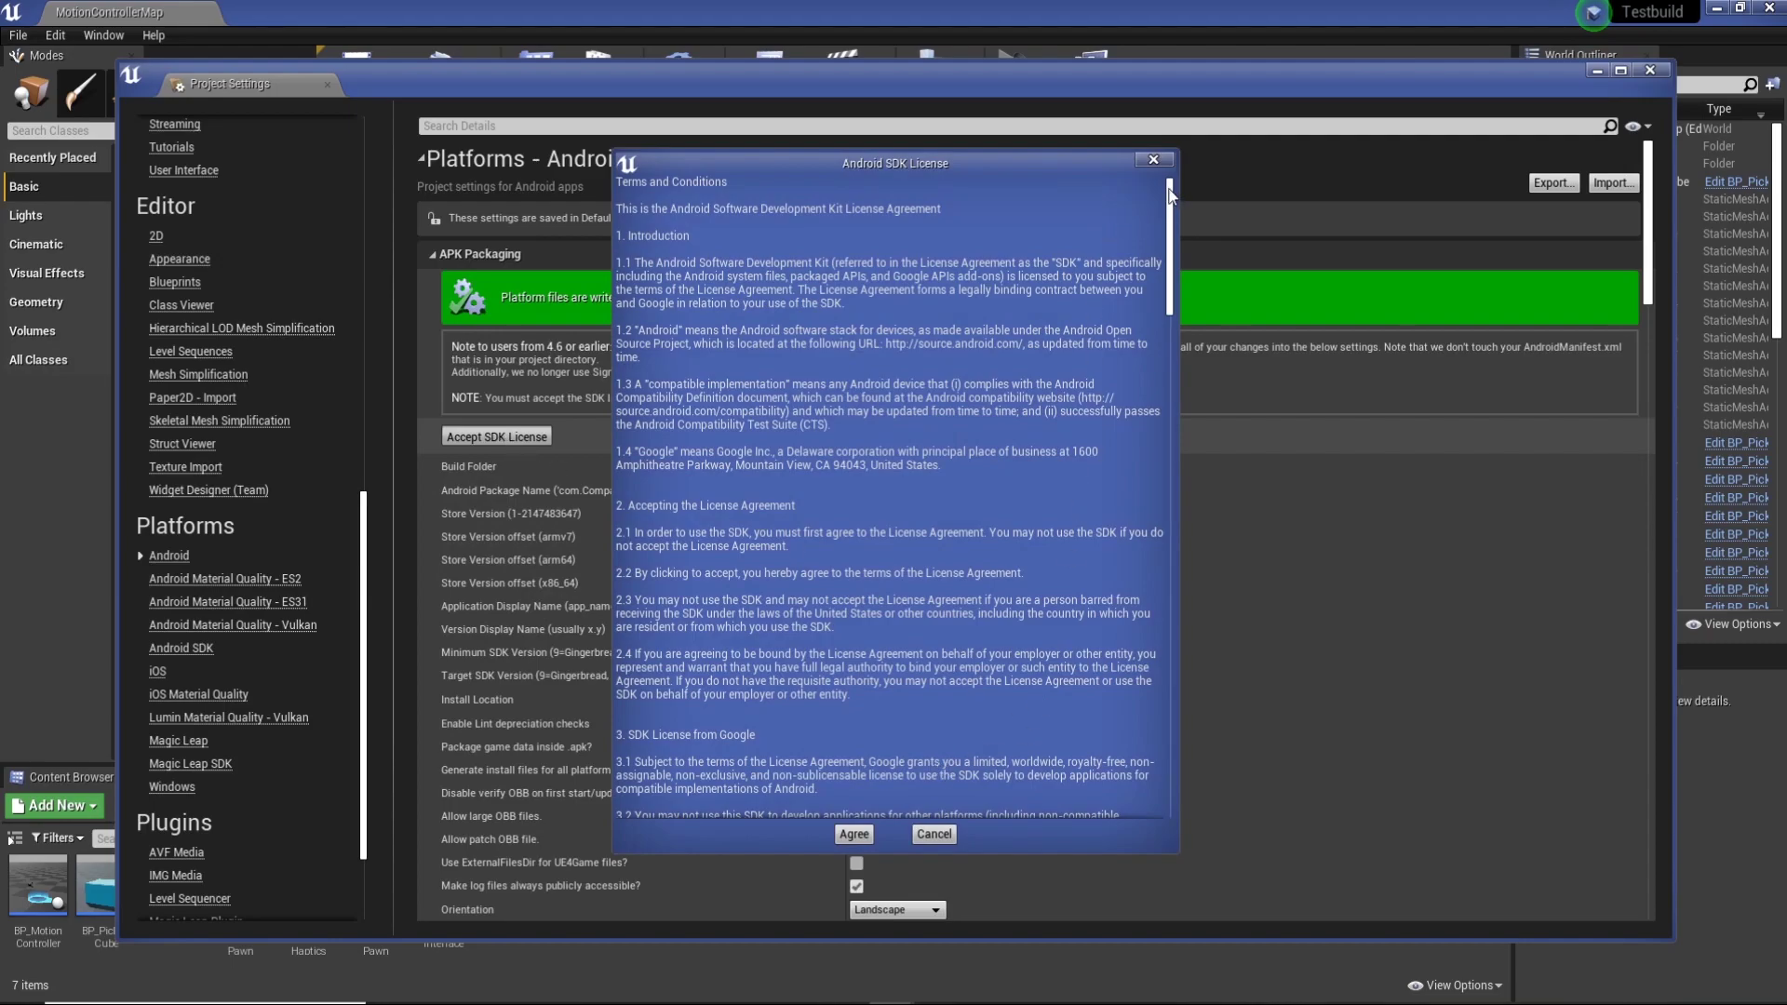
{"action": "left_click_drag", "start_coordinate": [1171, 195], "coordinate": [1022, 772]}
{"action": "left_click", "coordinate": [854, 834]}
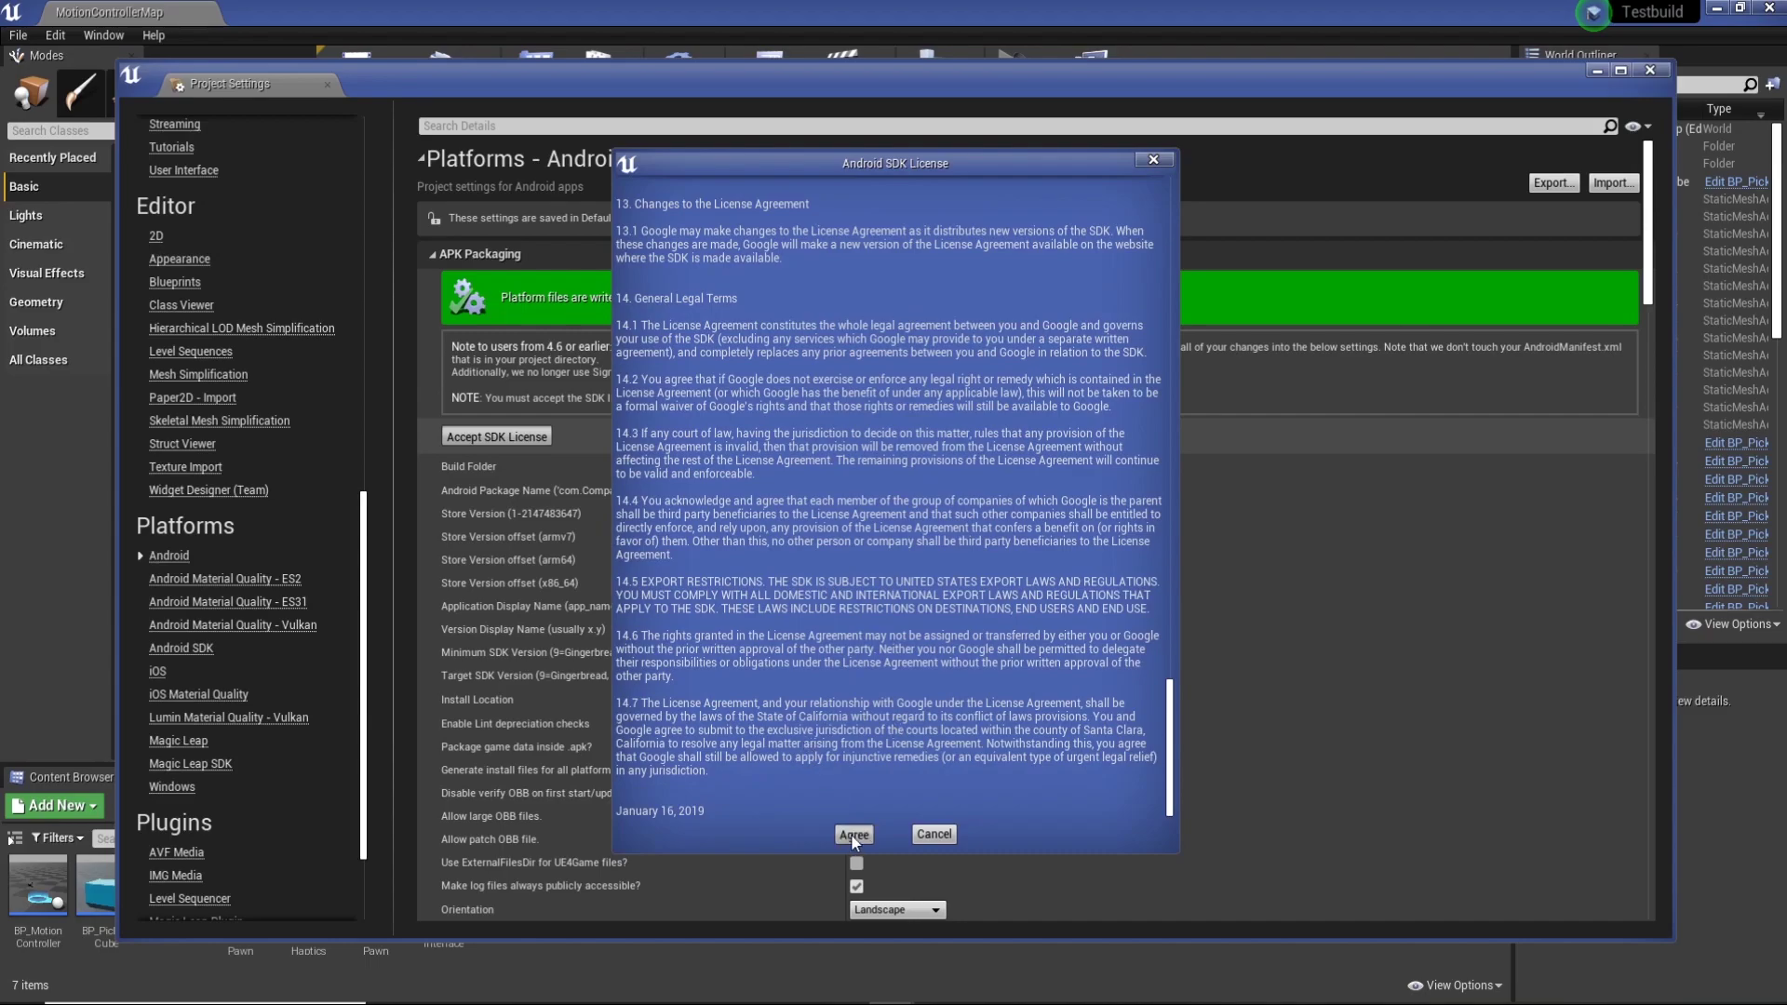
{"action": "scroll", "coordinate": [1104, 521], "scroll_direction": "down", "scroll_amount": 15}
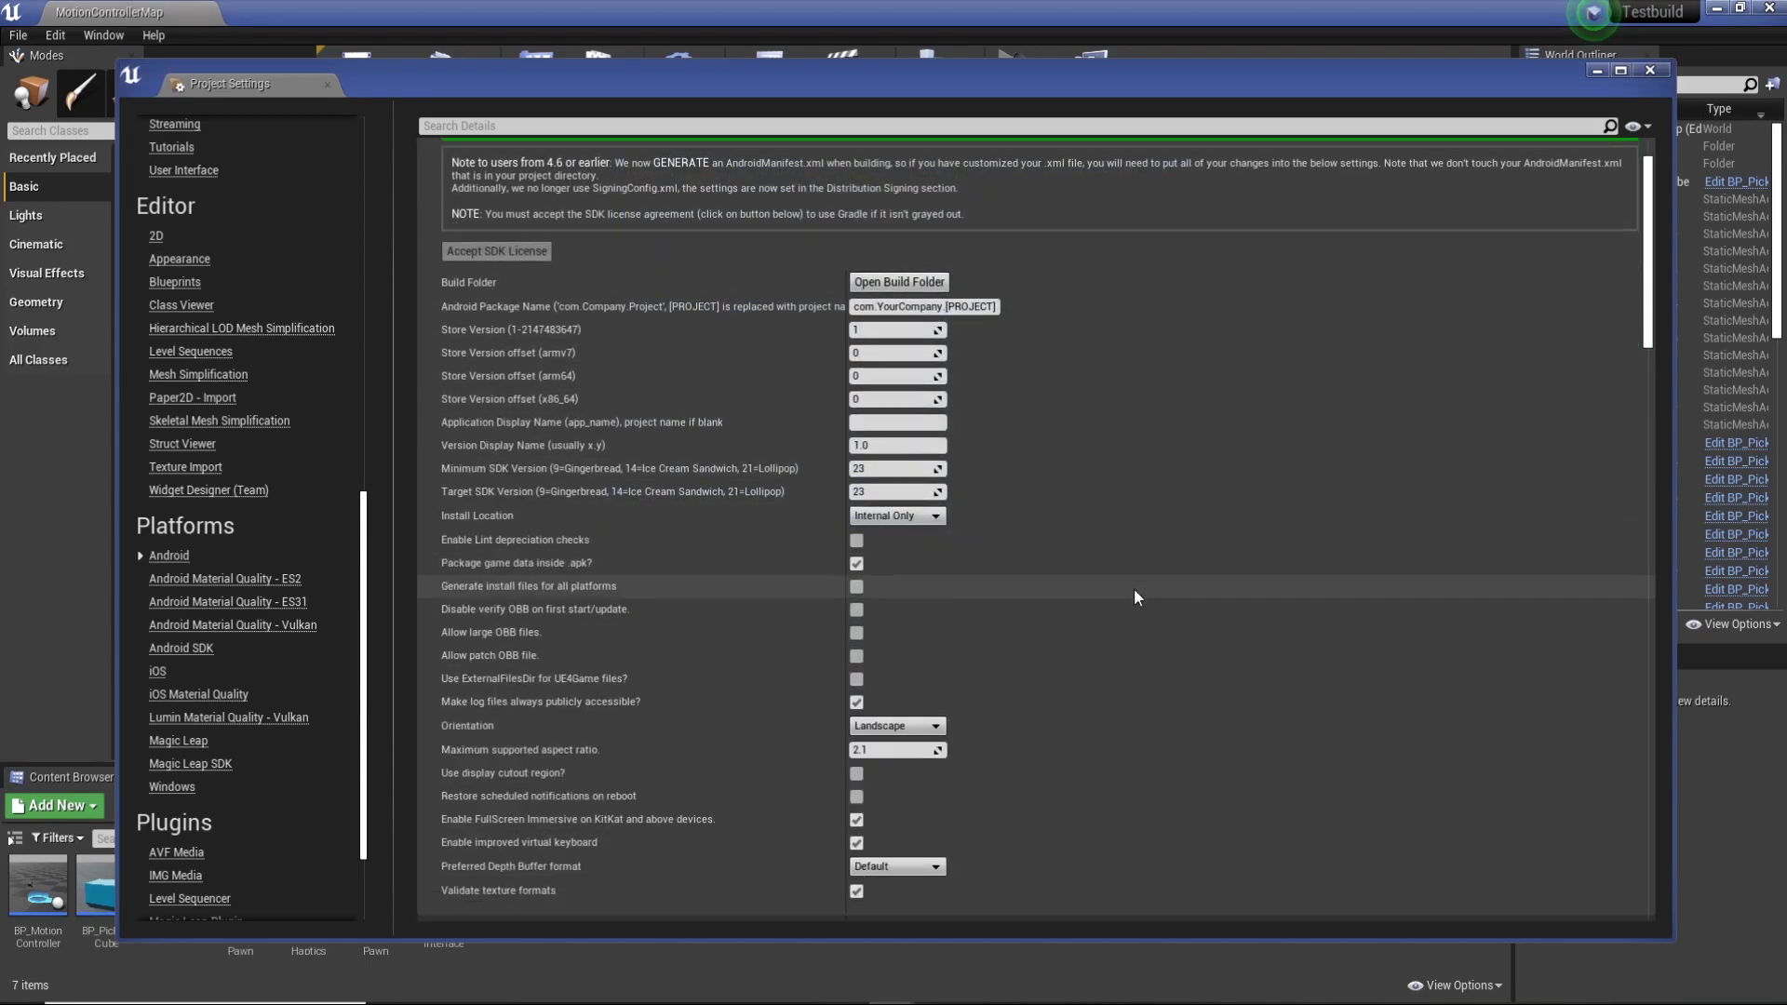
{"action": "scroll", "coordinate": [1241, 563], "scroll_direction": "down", "scroll_amount": 10}
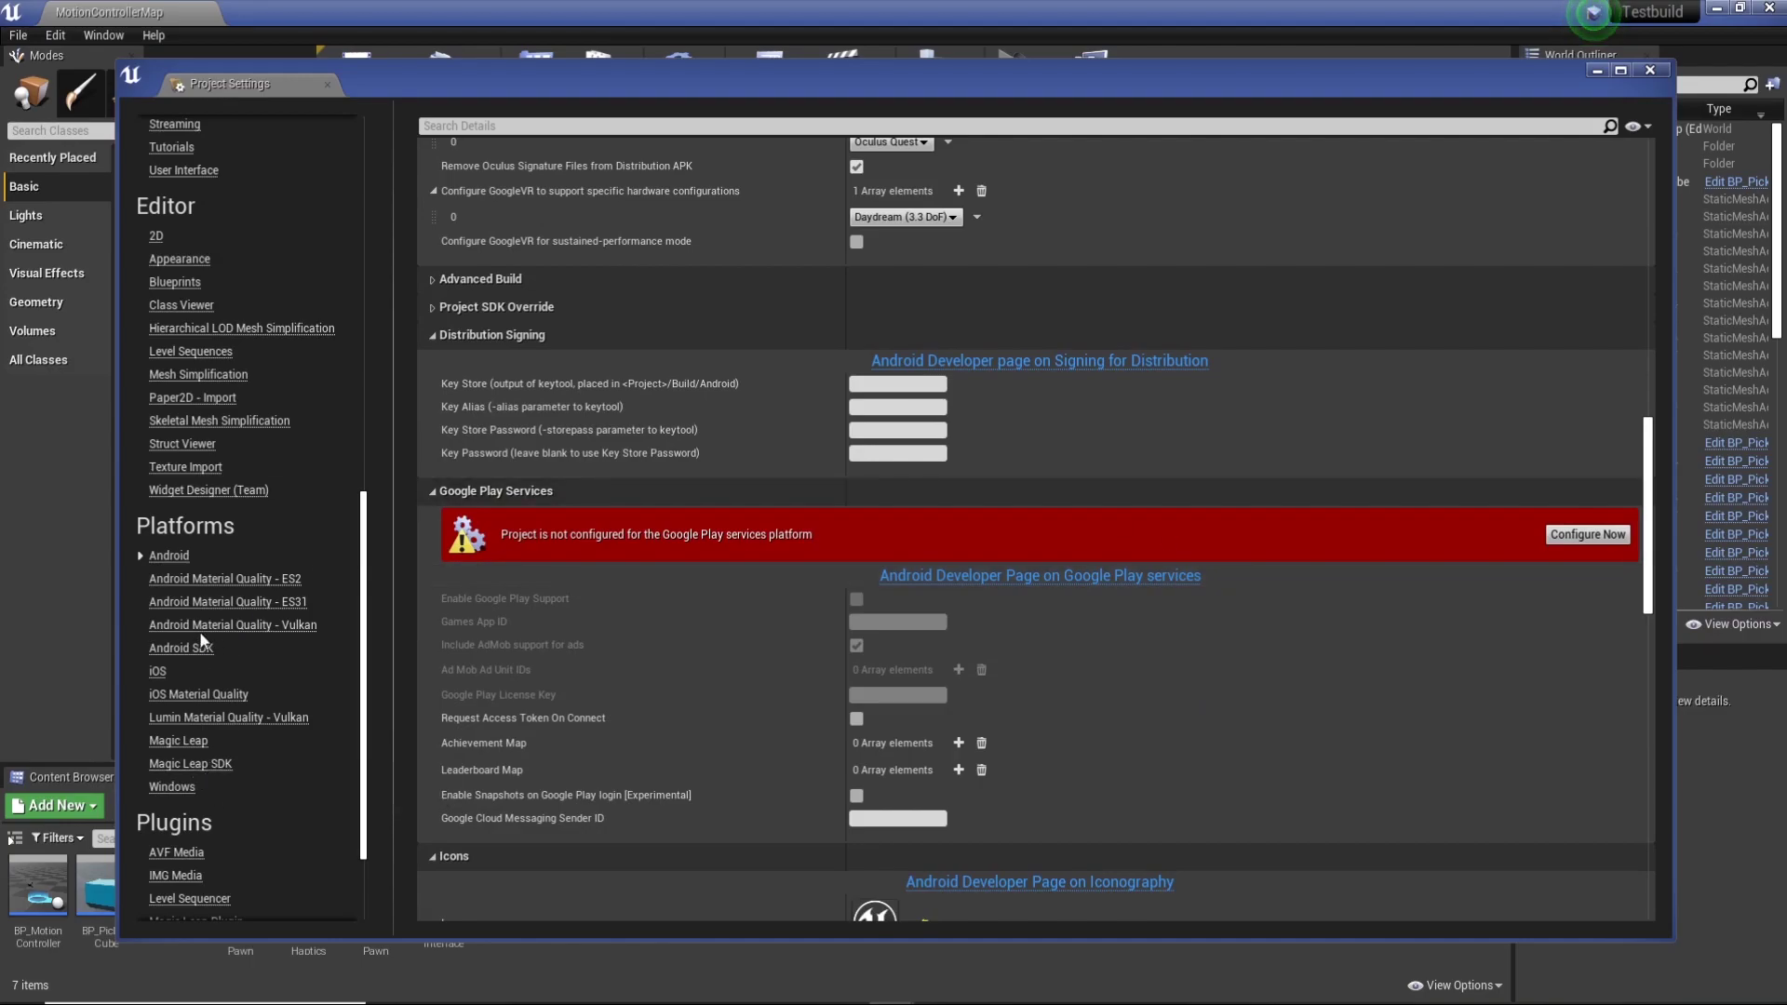
{"action": "left_click", "coordinate": [1650, 70]}
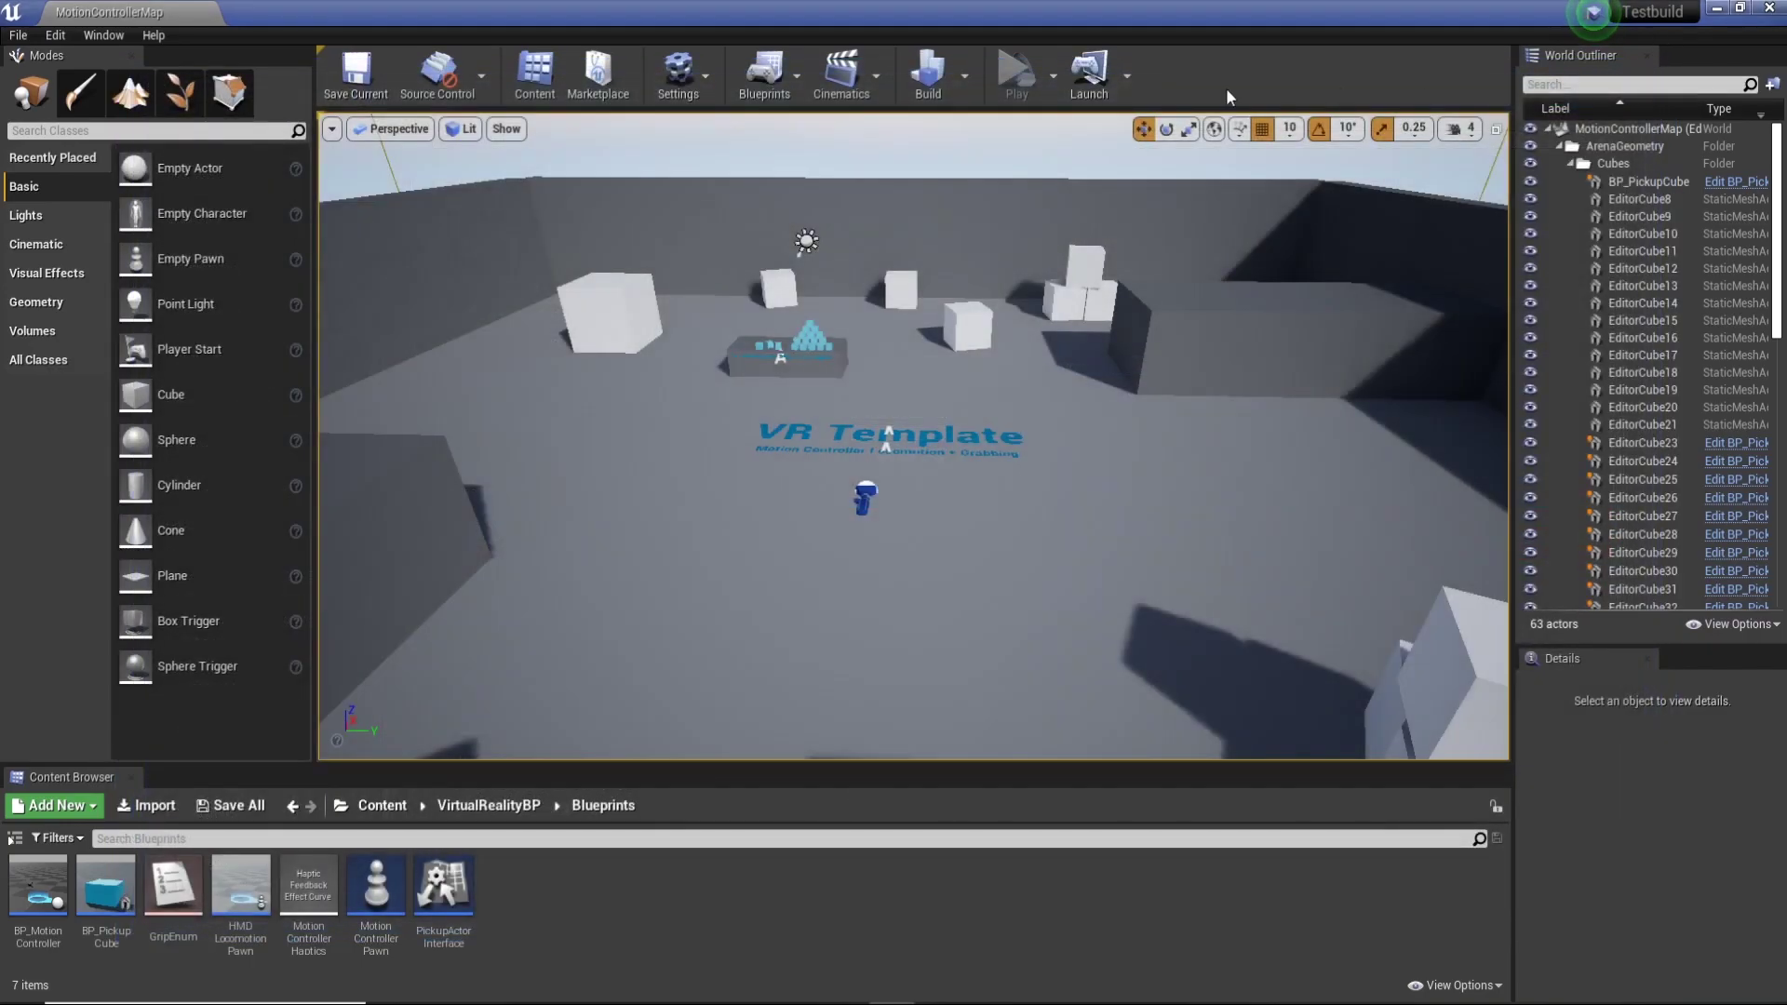
- Show the Android texture formats available for packaging, and review the project's Packaging and Supported Platforms settings
{"action": "left_click", "coordinate": [17, 34]}
{"action": "mouse_move", "coordinate": [111, 354]}
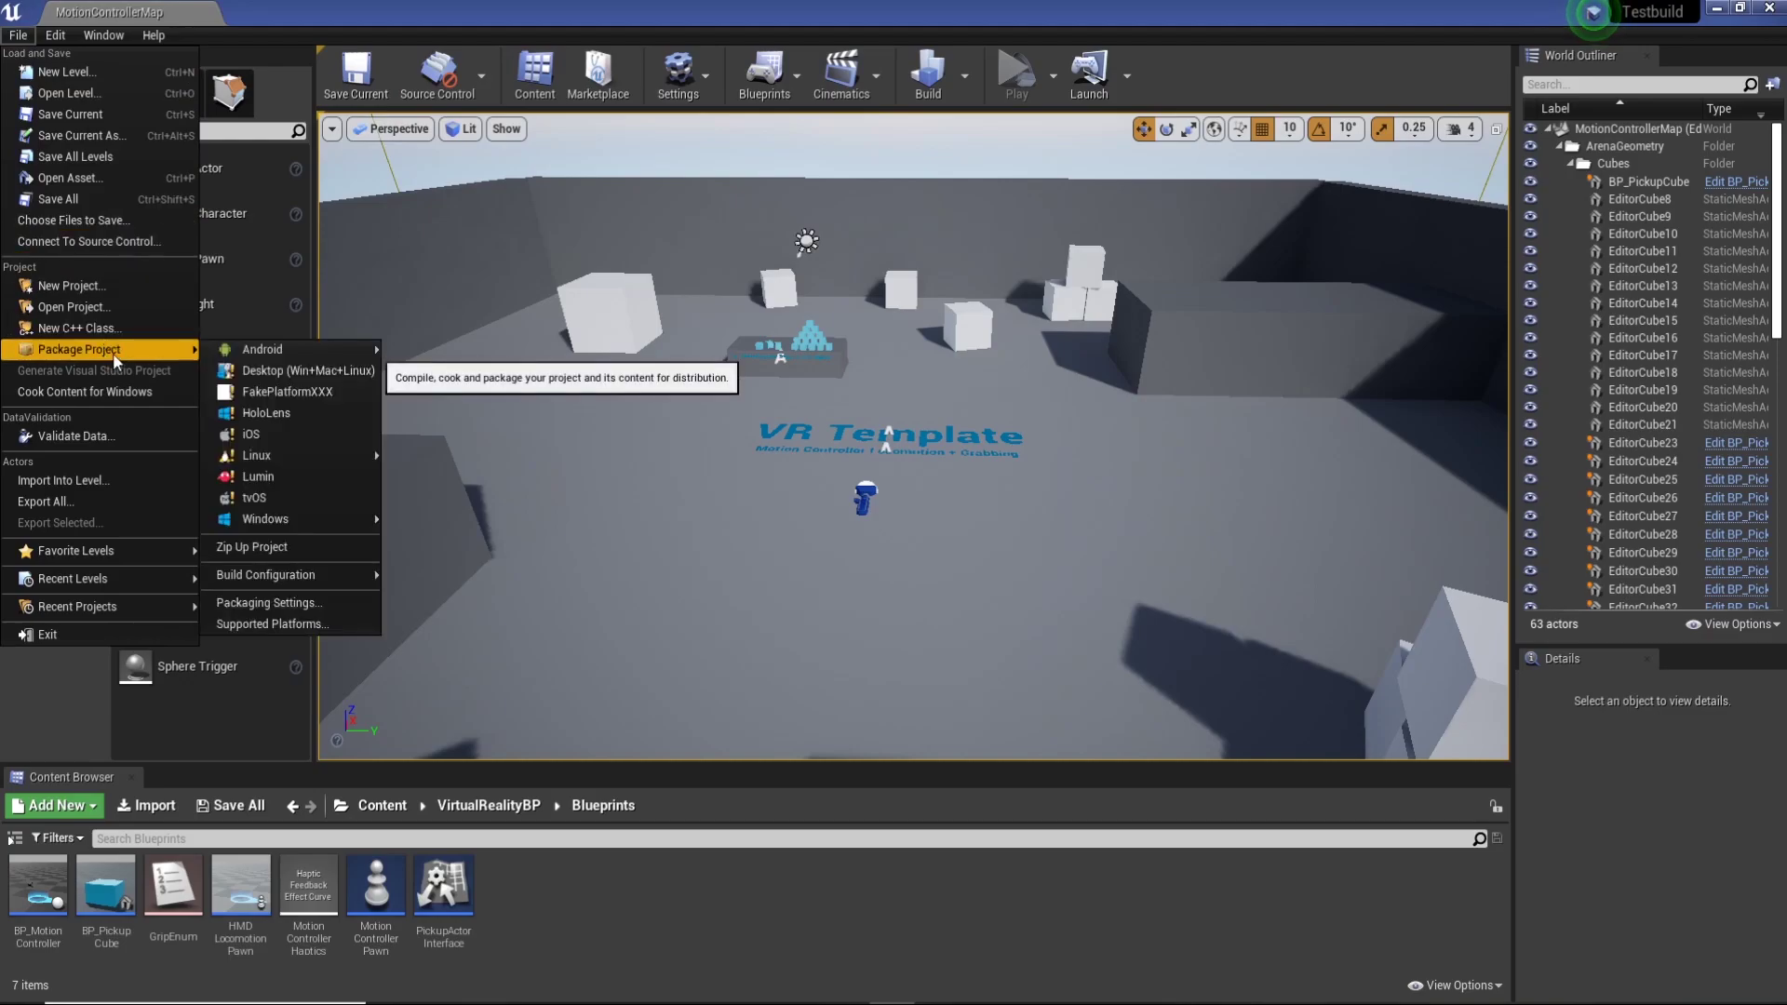
{"action": "mouse_move", "coordinate": [310, 354]}
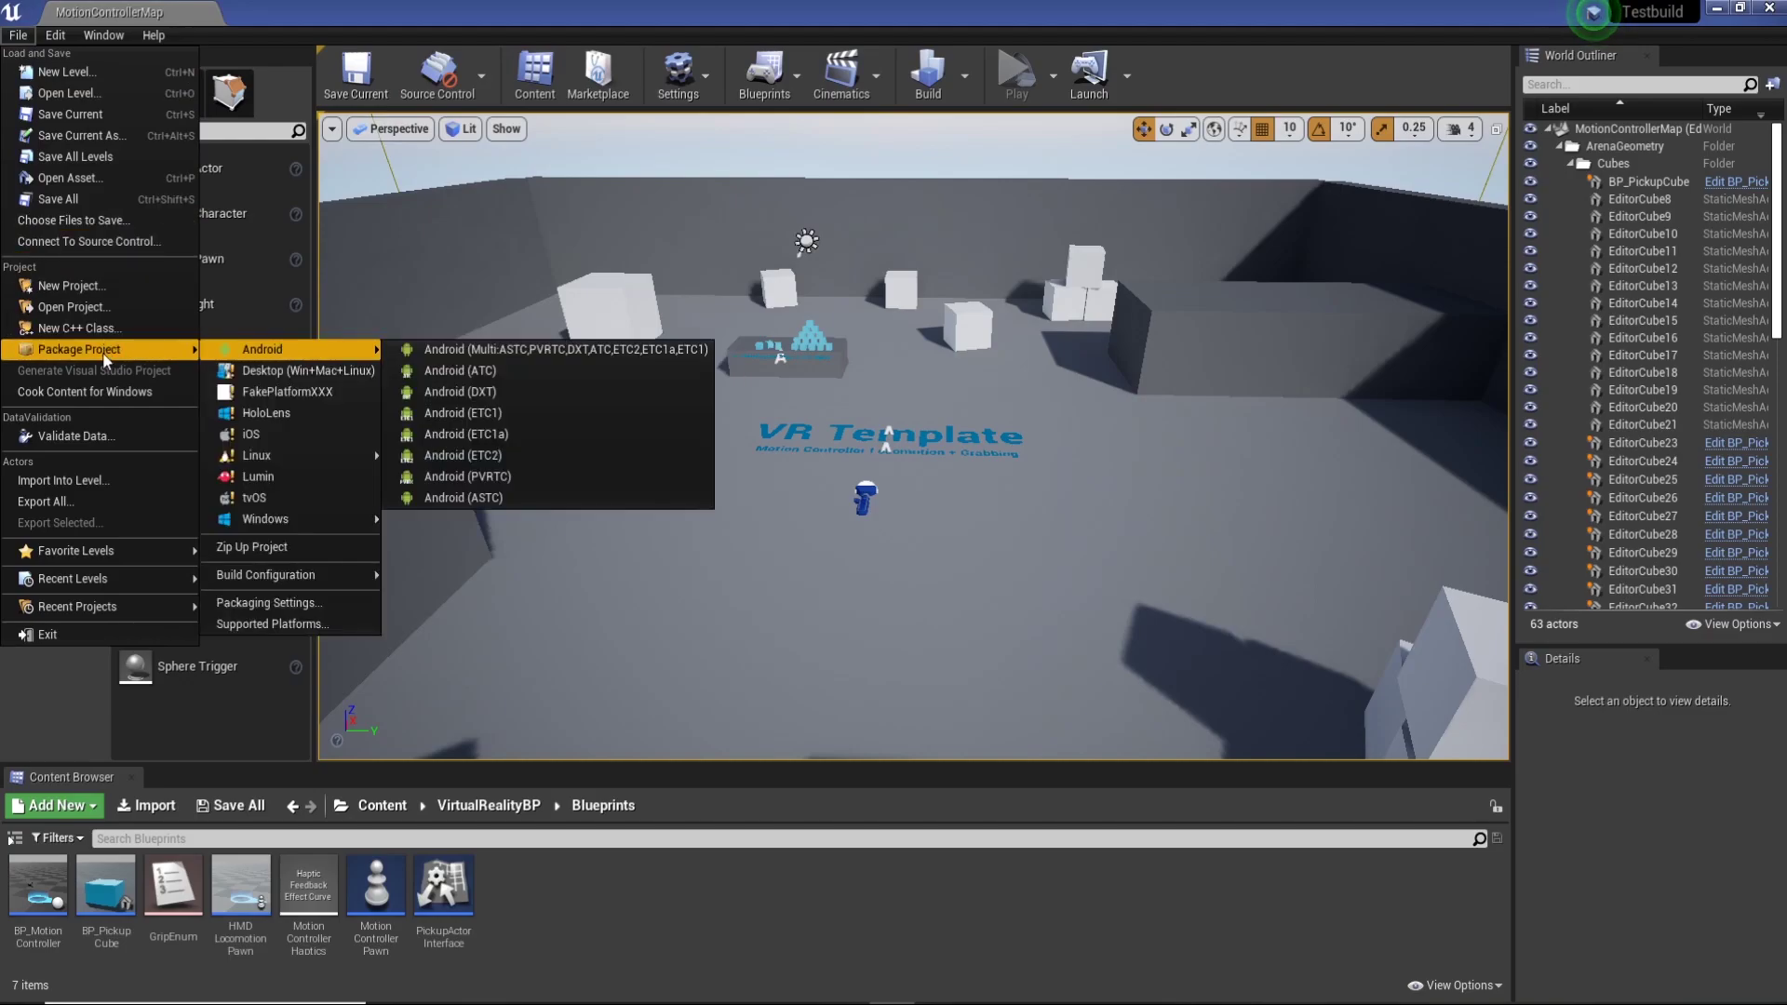
{"action": "mouse_move", "coordinate": [69, 42]}
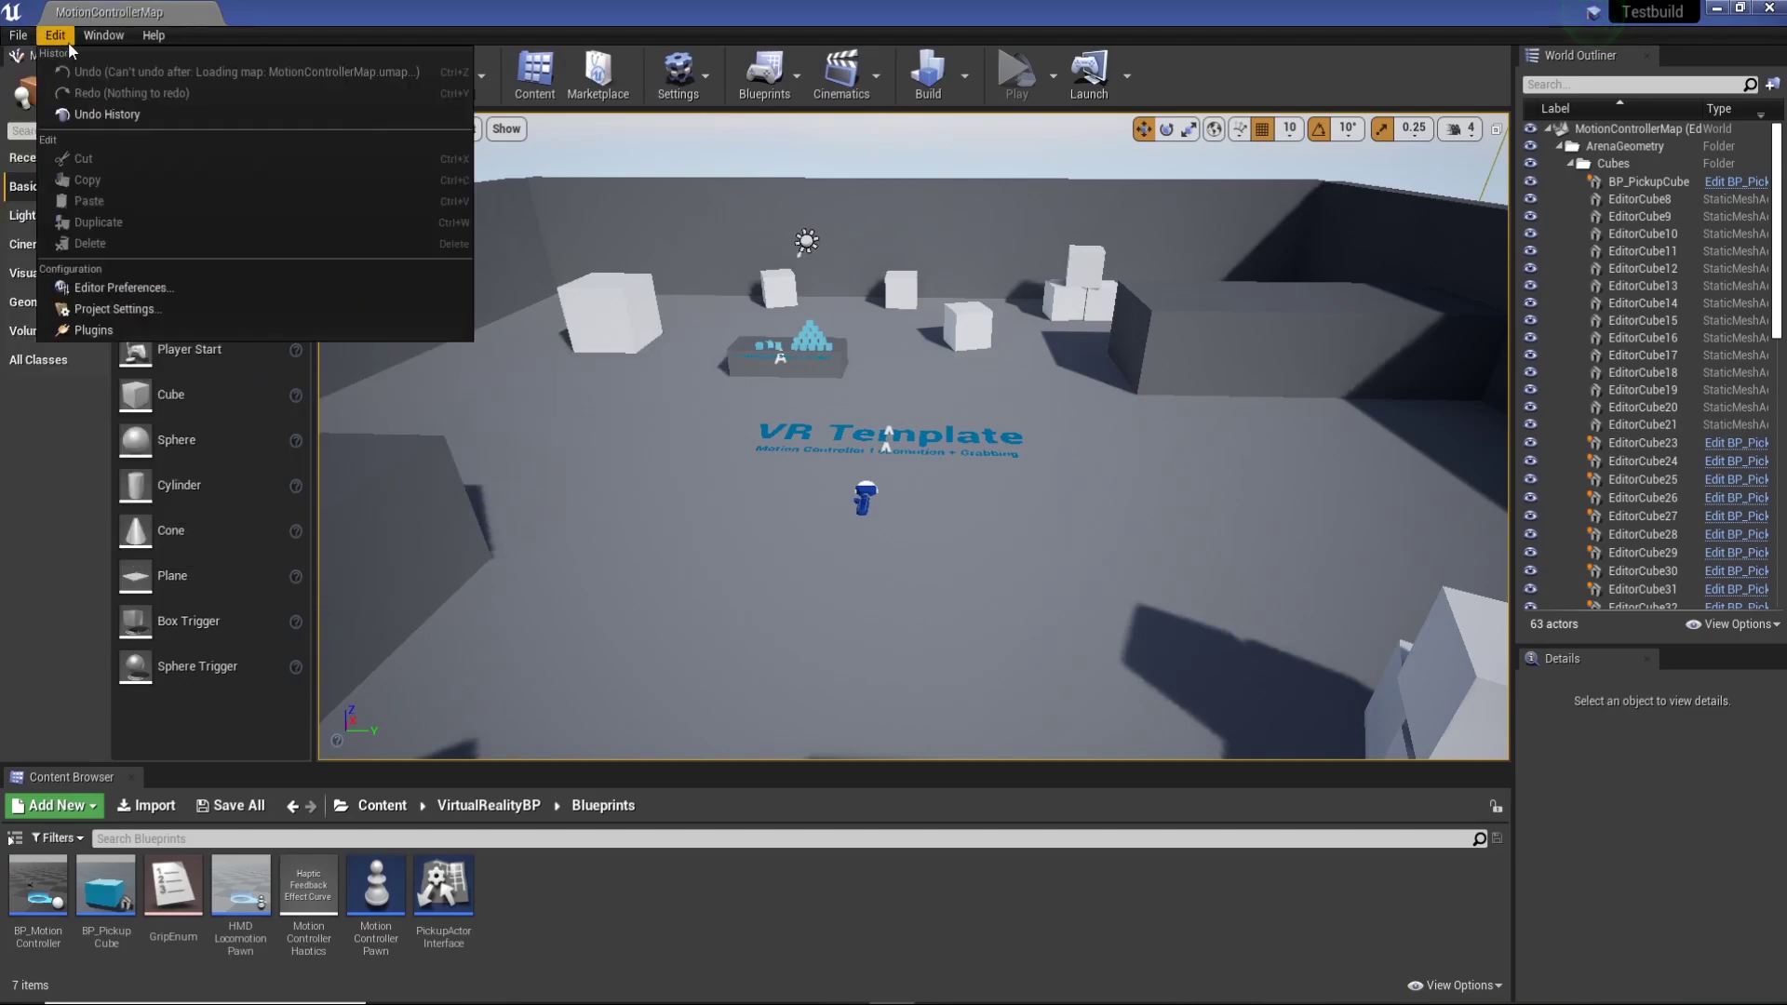
{"action": "left_click", "coordinate": [117, 309]}
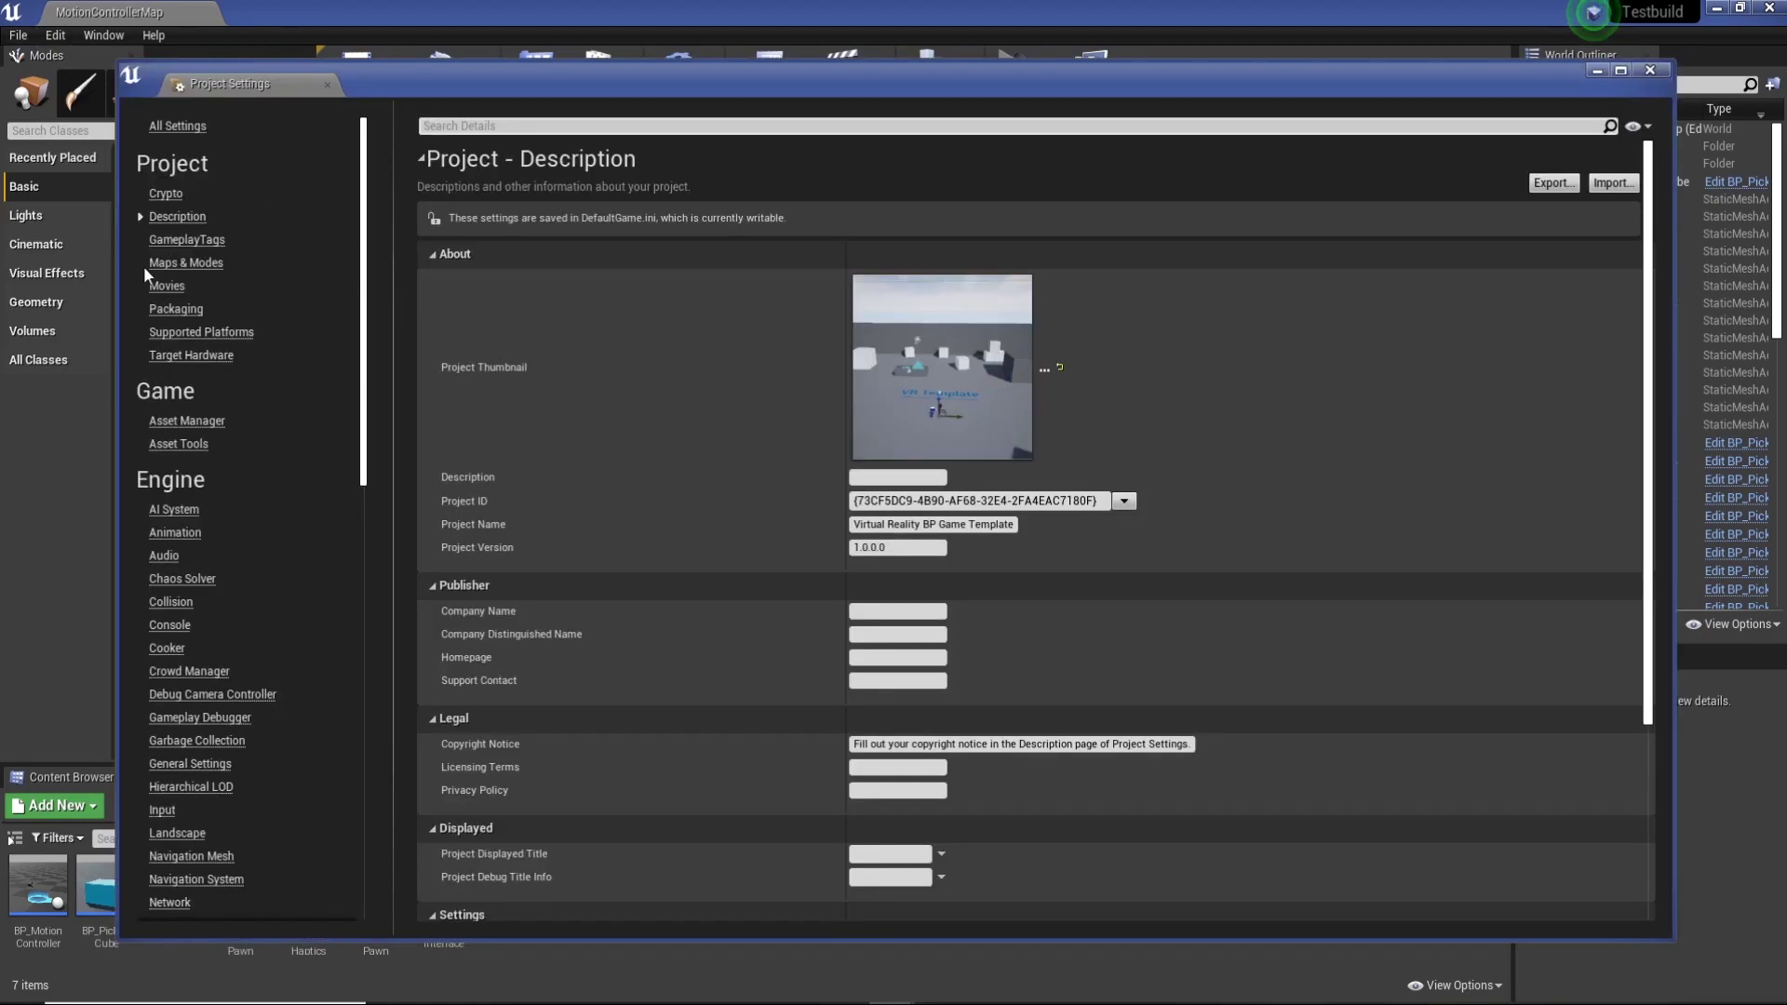
{"action": "left_click", "coordinate": [182, 307]}
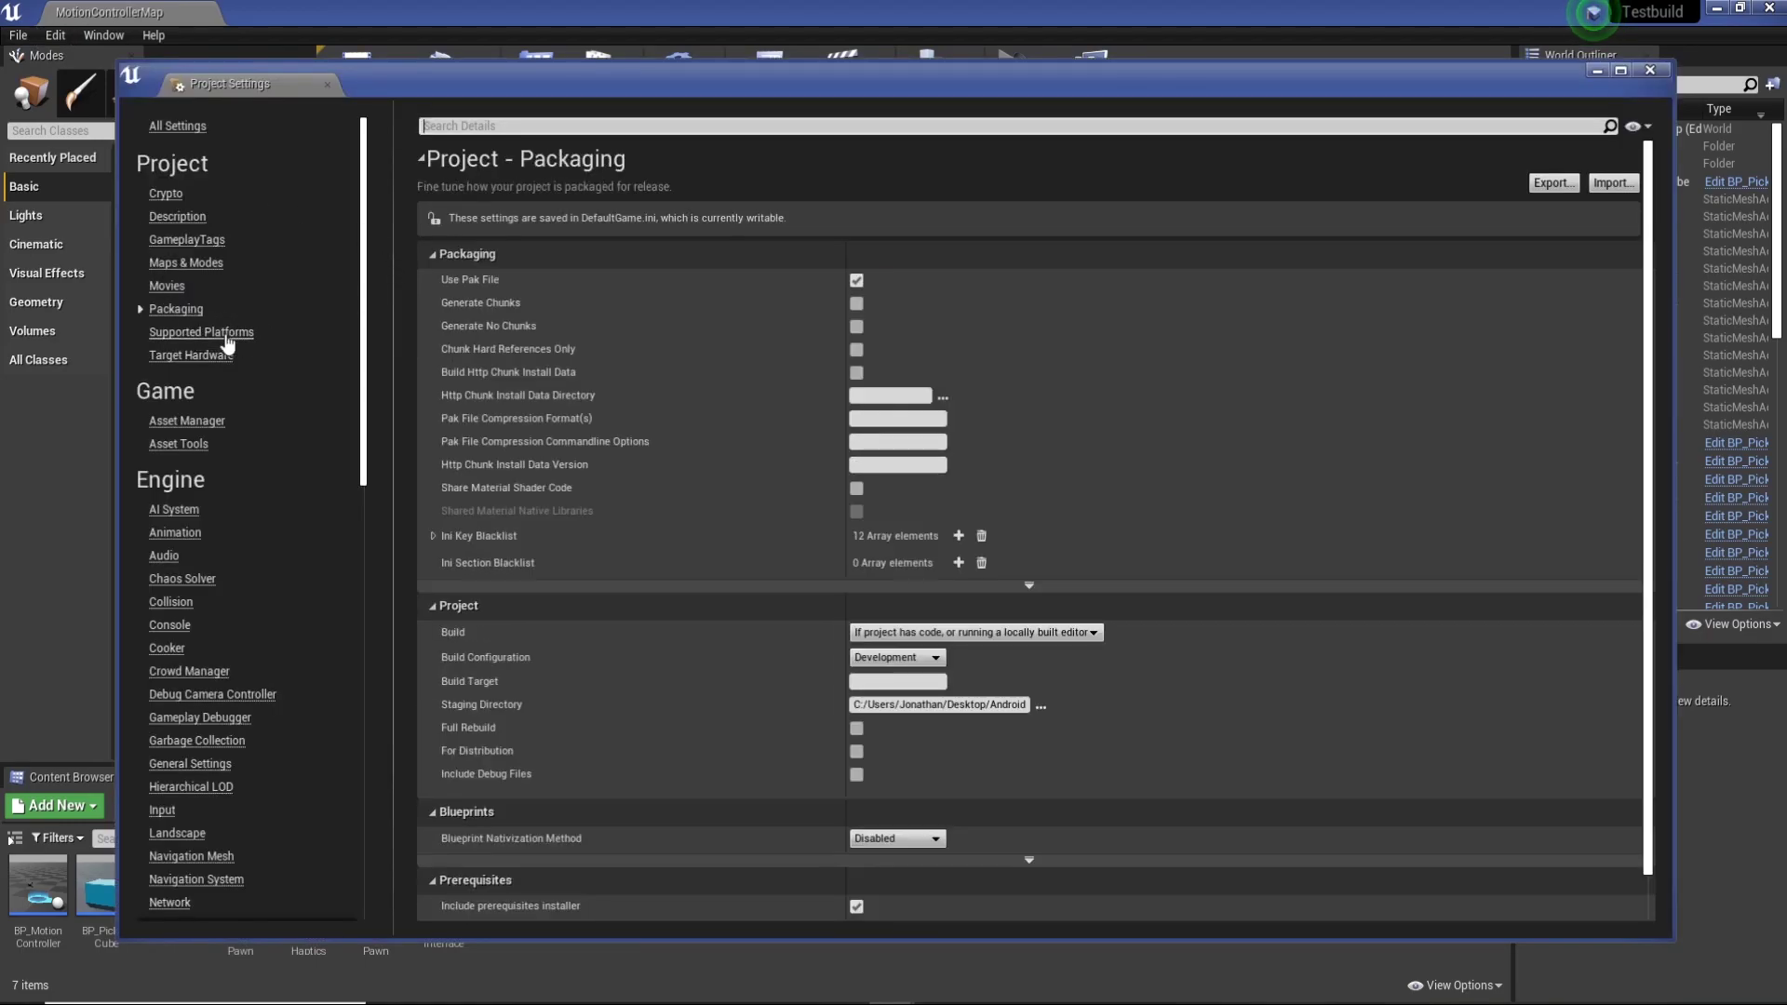
{"action": "left_click", "coordinate": [228, 333]}
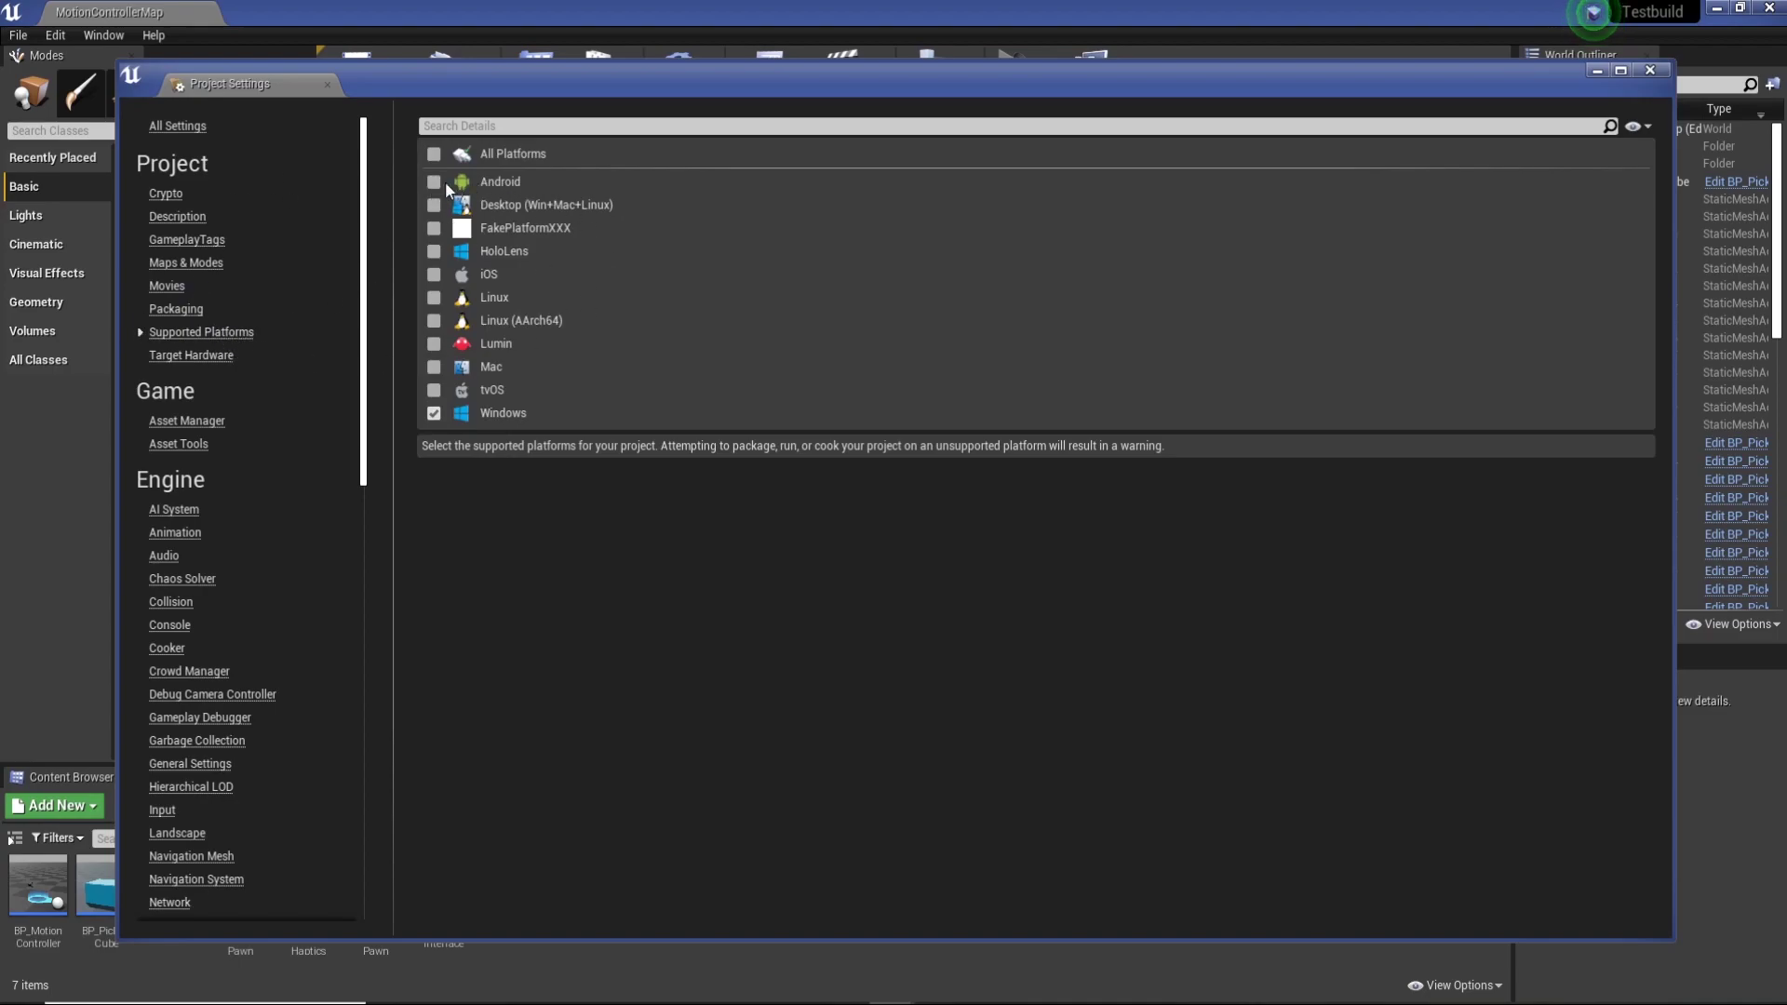
{"action": "left_click", "coordinate": [1650, 70]}
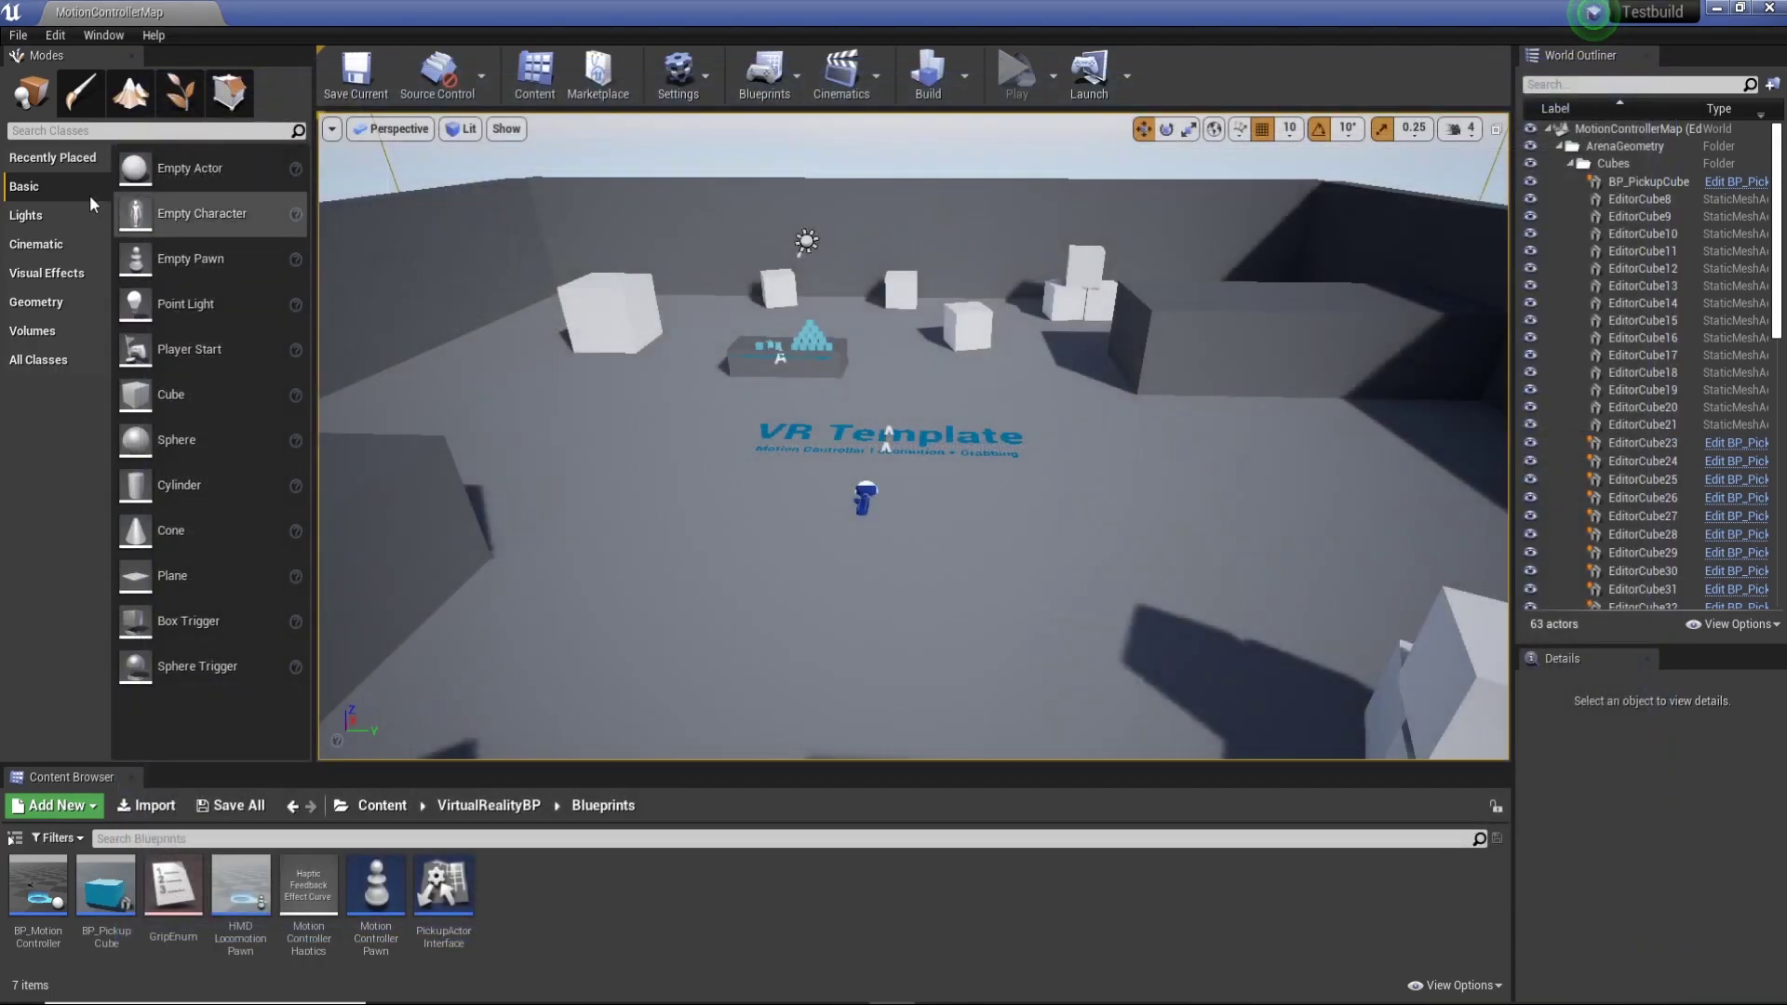
- Package the project for Android (Multi:ASTC,PVRTC,DXT,ATC,ETC2,ETC1a,ETC1) into a new Documents folder named "Android Build"
{"action": "left_click", "coordinate": [19, 37]}
{"action": "mouse_move", "coordinate": [84, 349]}
{"action": "mouse_move", "coordinate": [269, 349]}
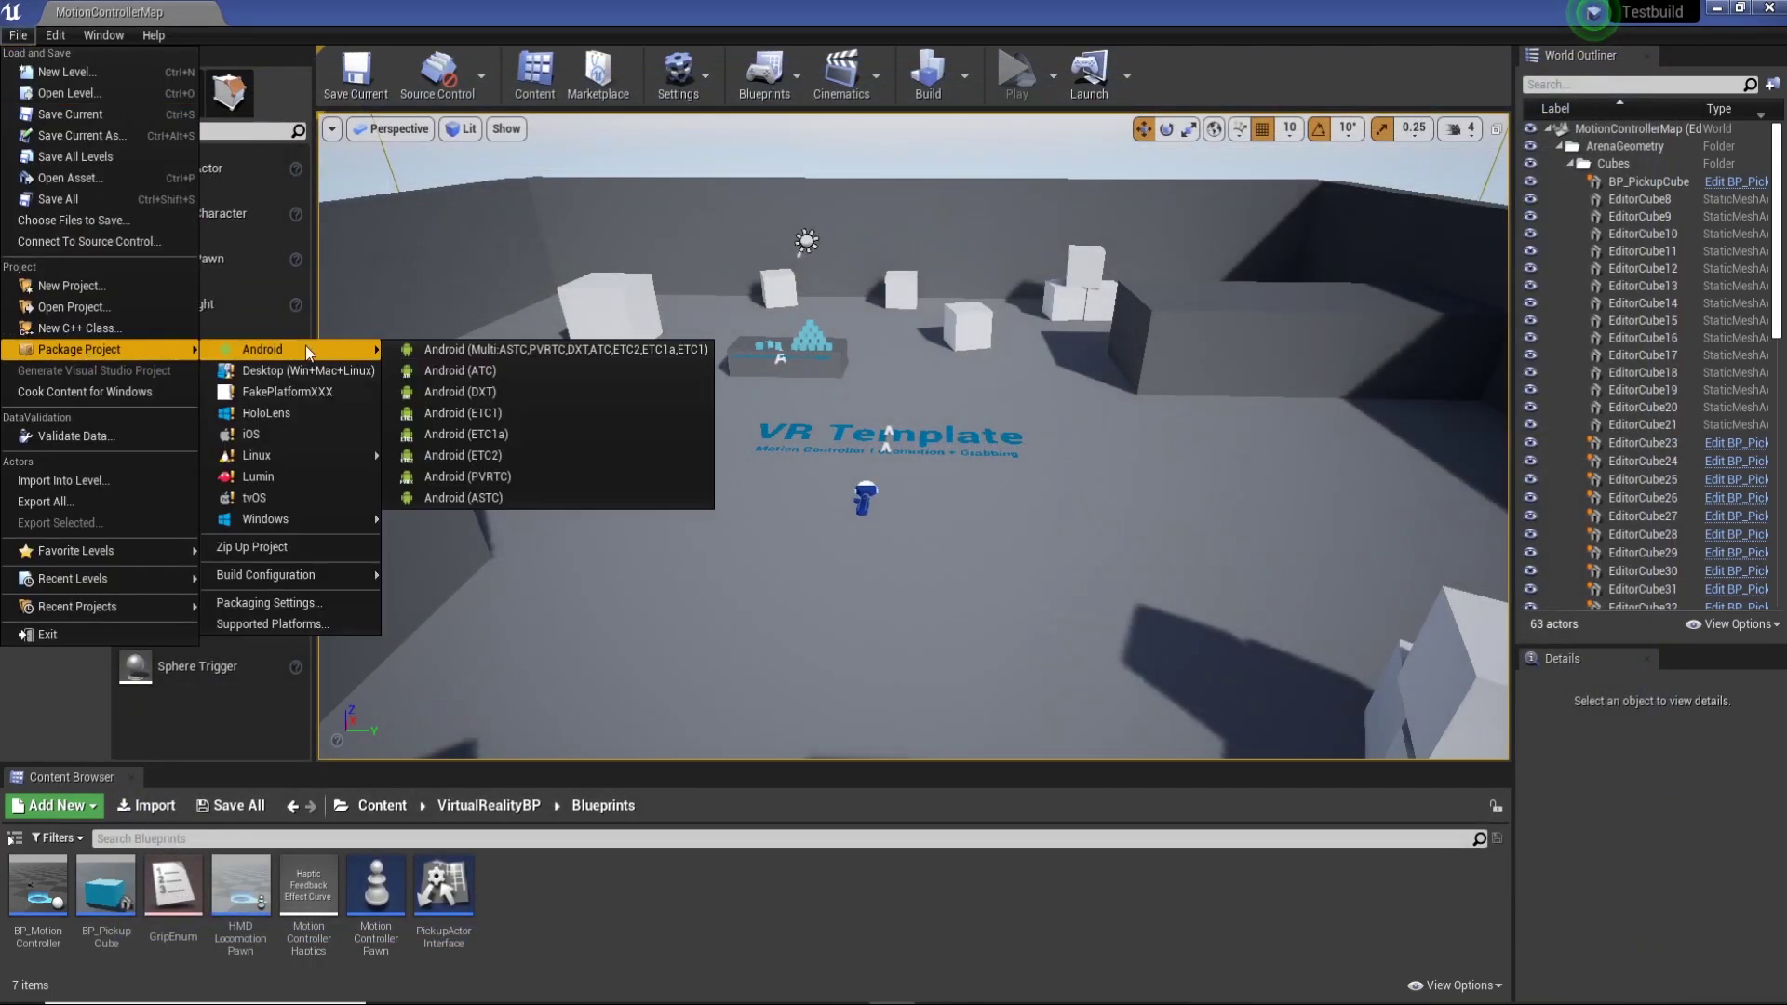
{"action": "left_click", "coordinate": [496, 368]}
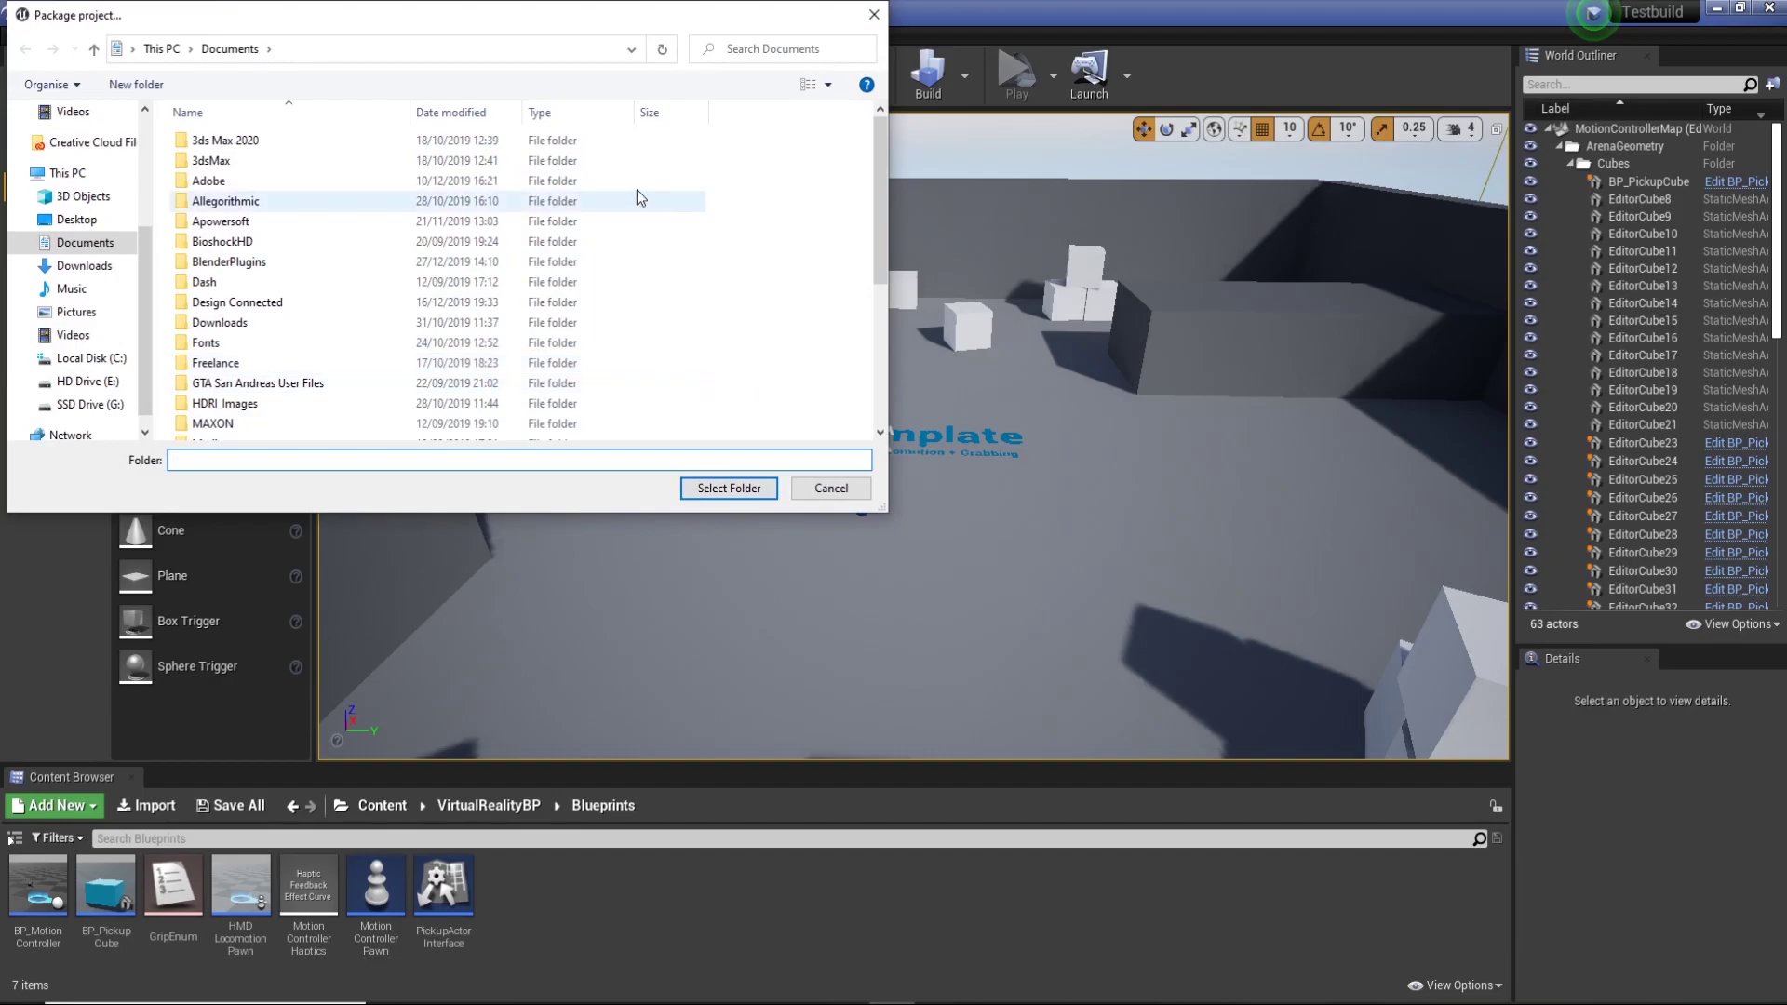
{"action": "left_click_drag", "start_coordinate": [880, 199], "coordinate": [879, 336]}
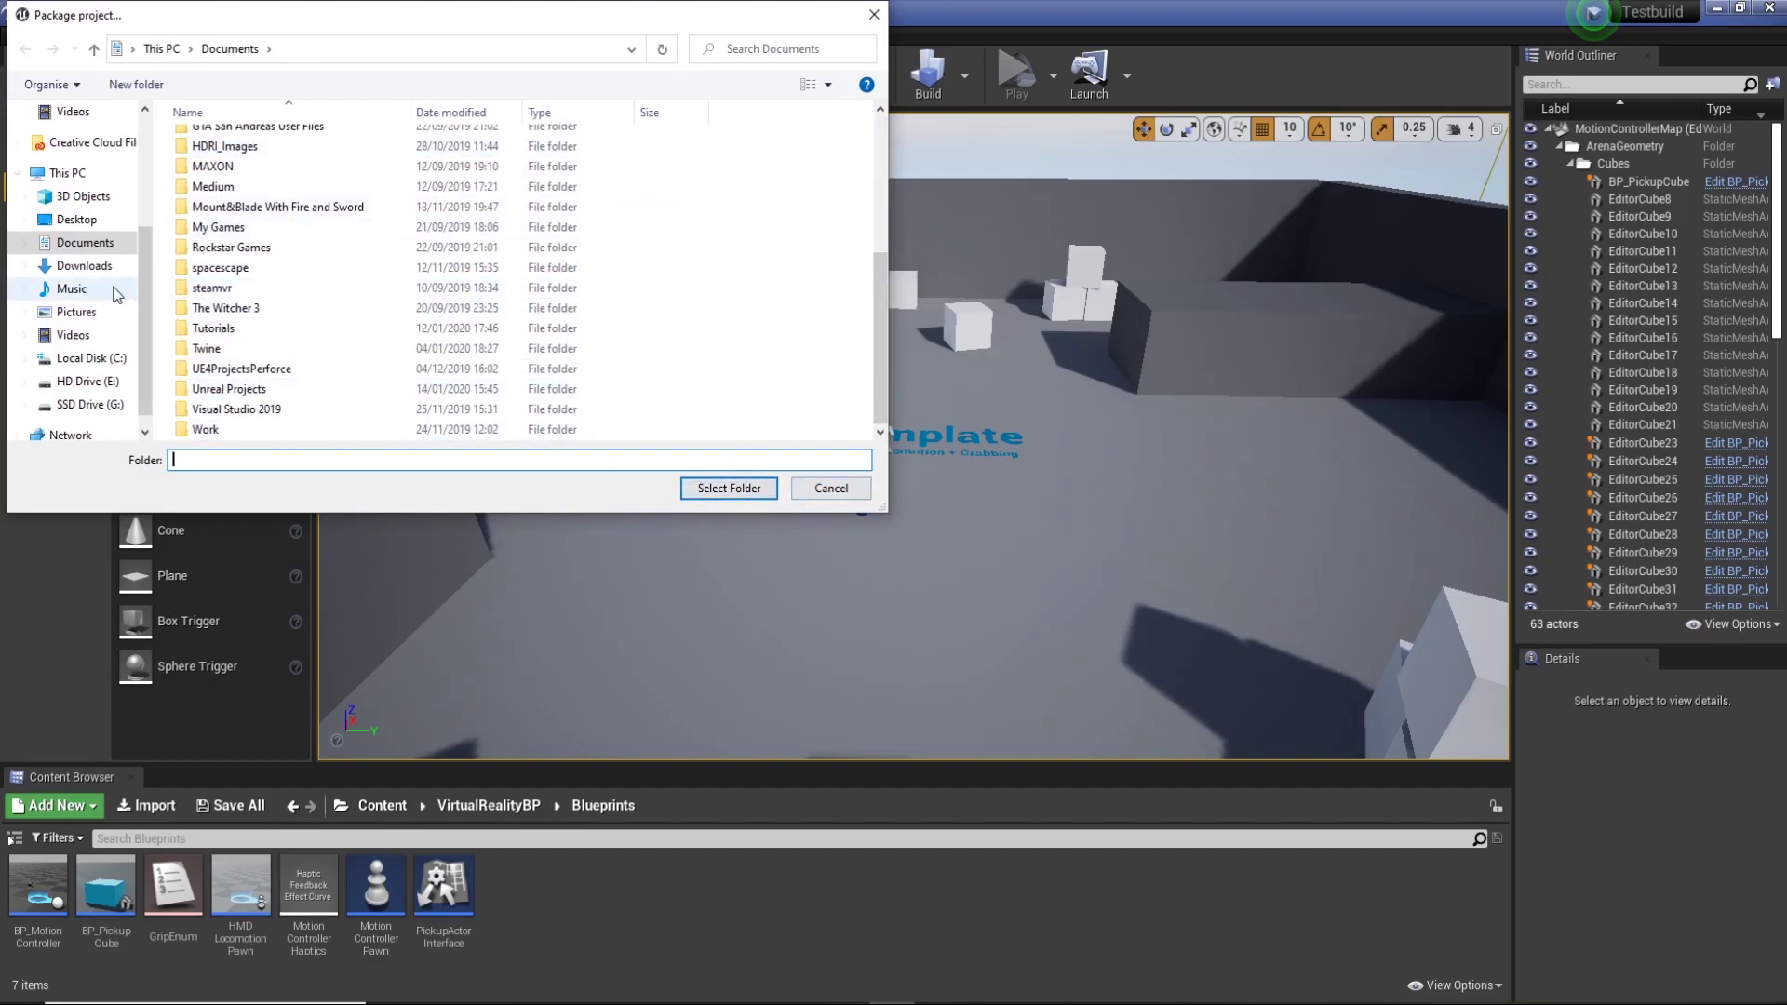
{"action": "right_click", "coordinate": [790, 338]}
{"action": "mouse_move", "coordinate": [681, 538]}
{"action": "left_click", "coordinate": [875, 538]}
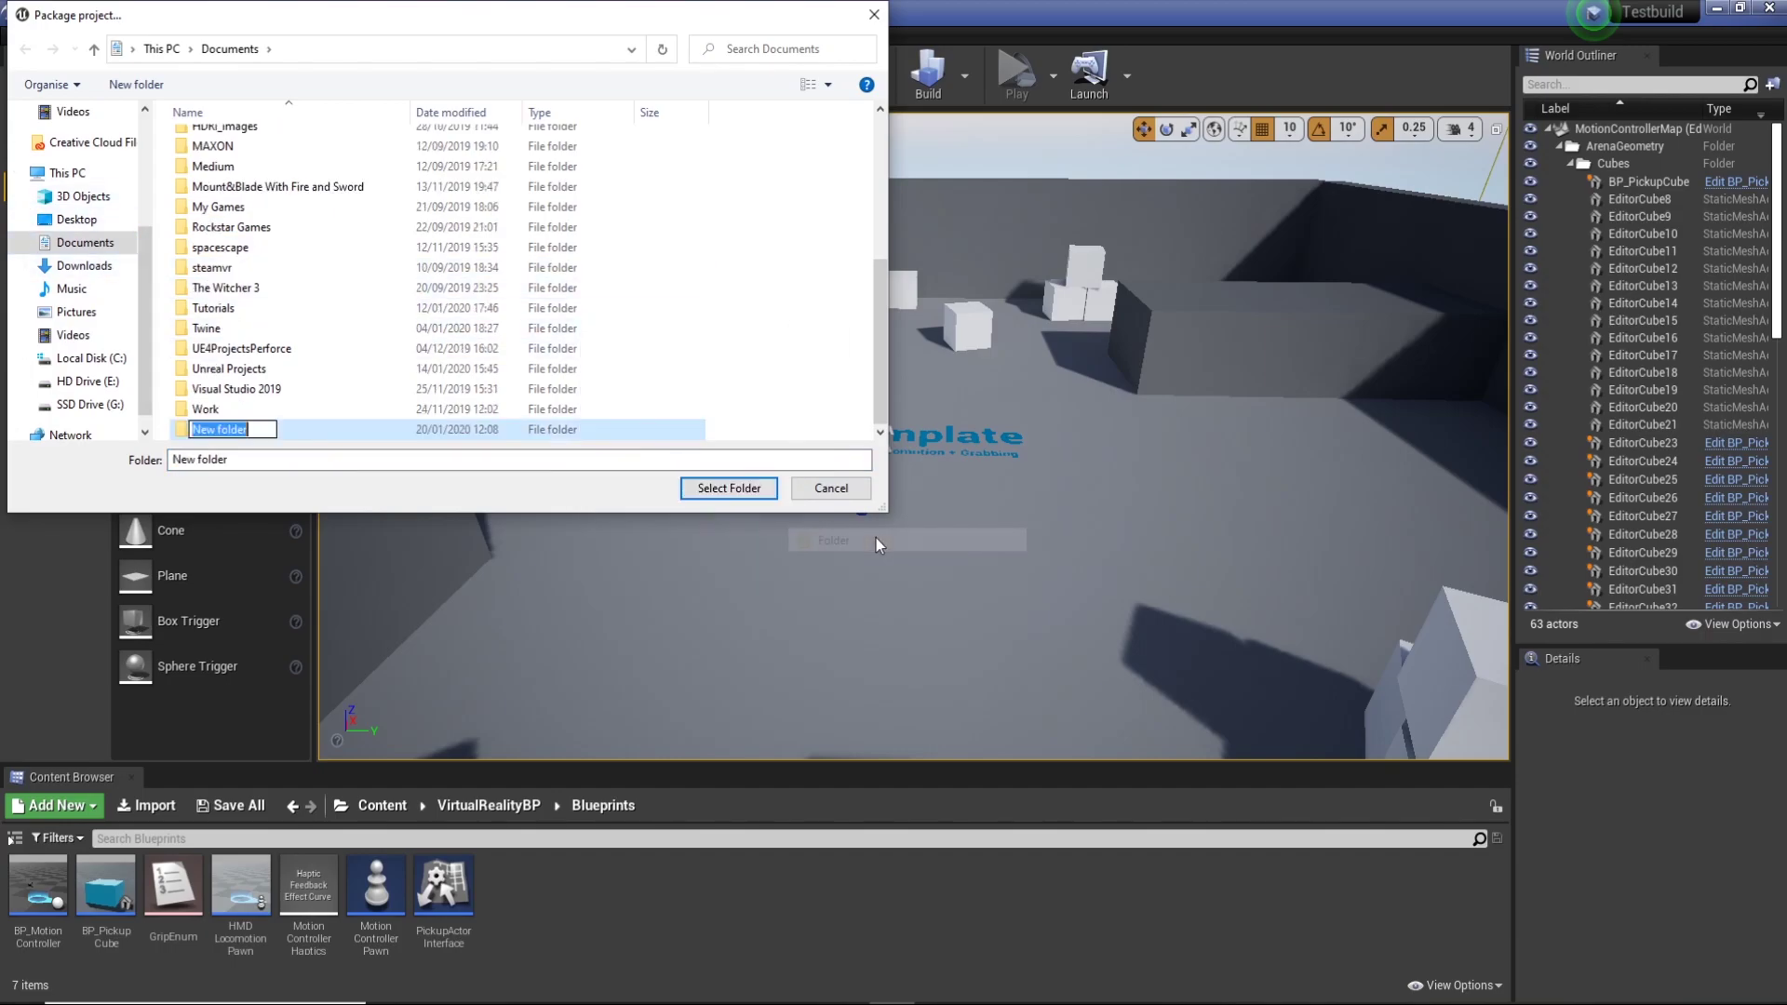
{"action": "type", "text": "Android Build"}
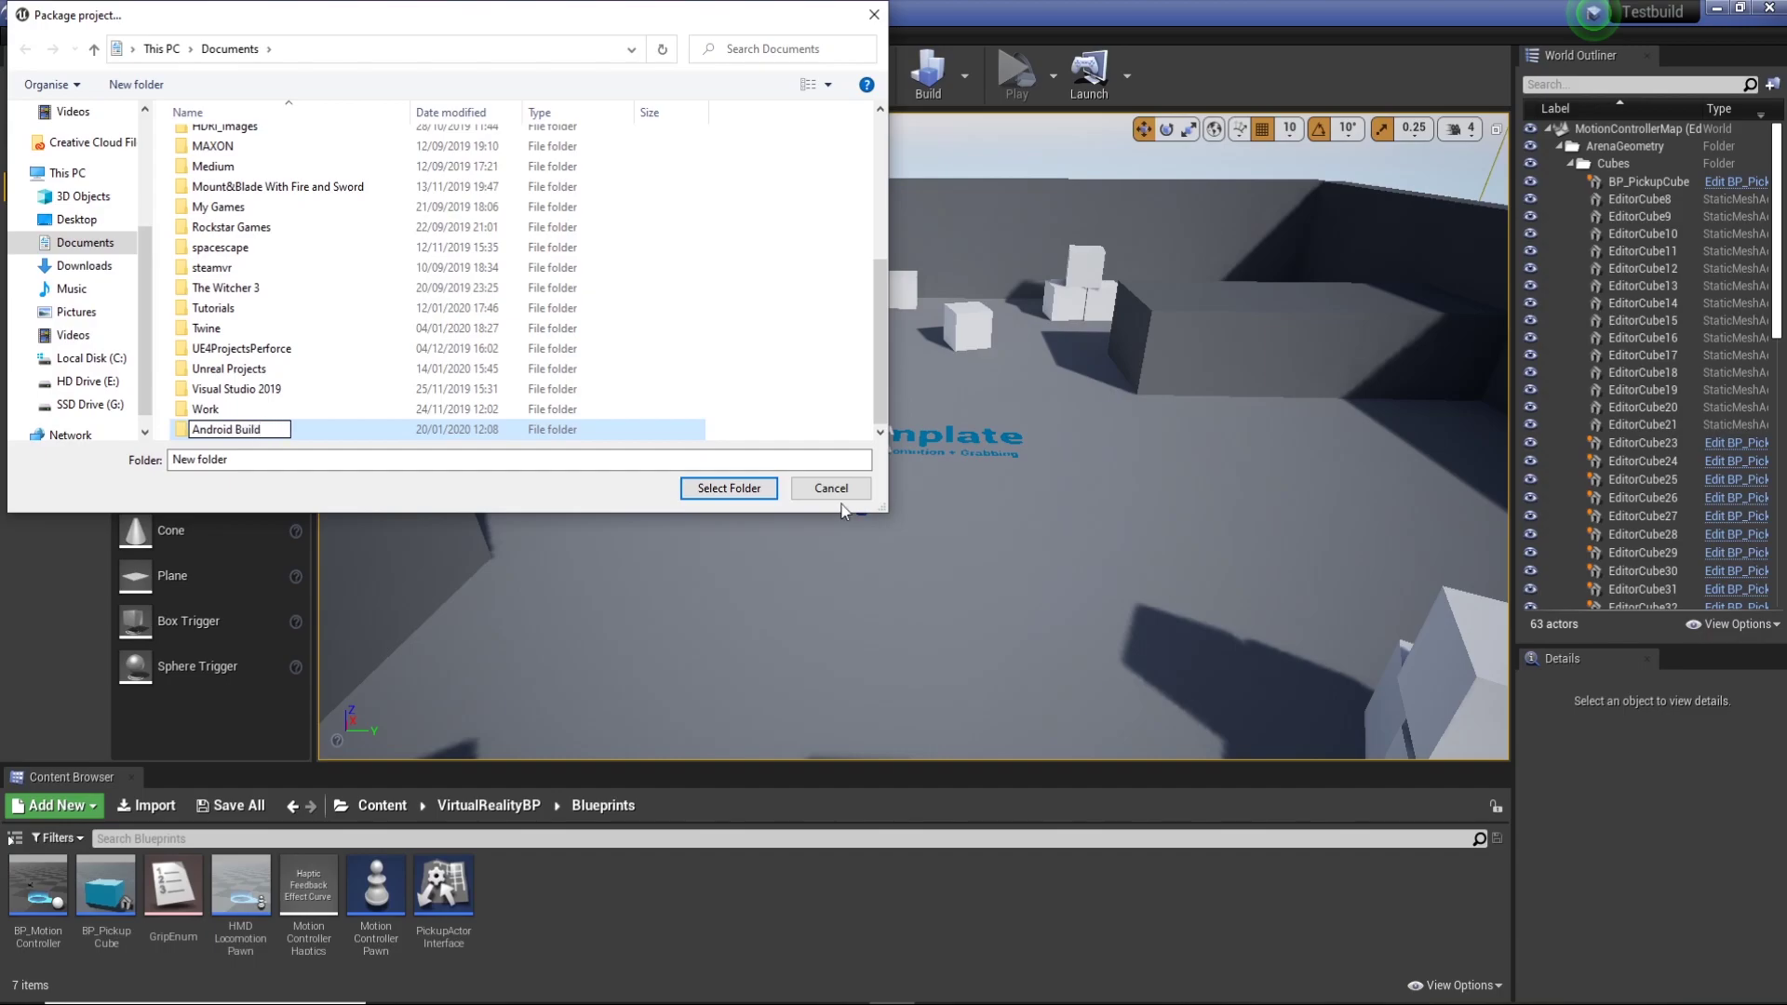
{"action": "key", "text": "Return"}
{"action": "double_click", "coordinate": [685, 431]}
{"action": "left_click", "coordinate": [769, 493]}
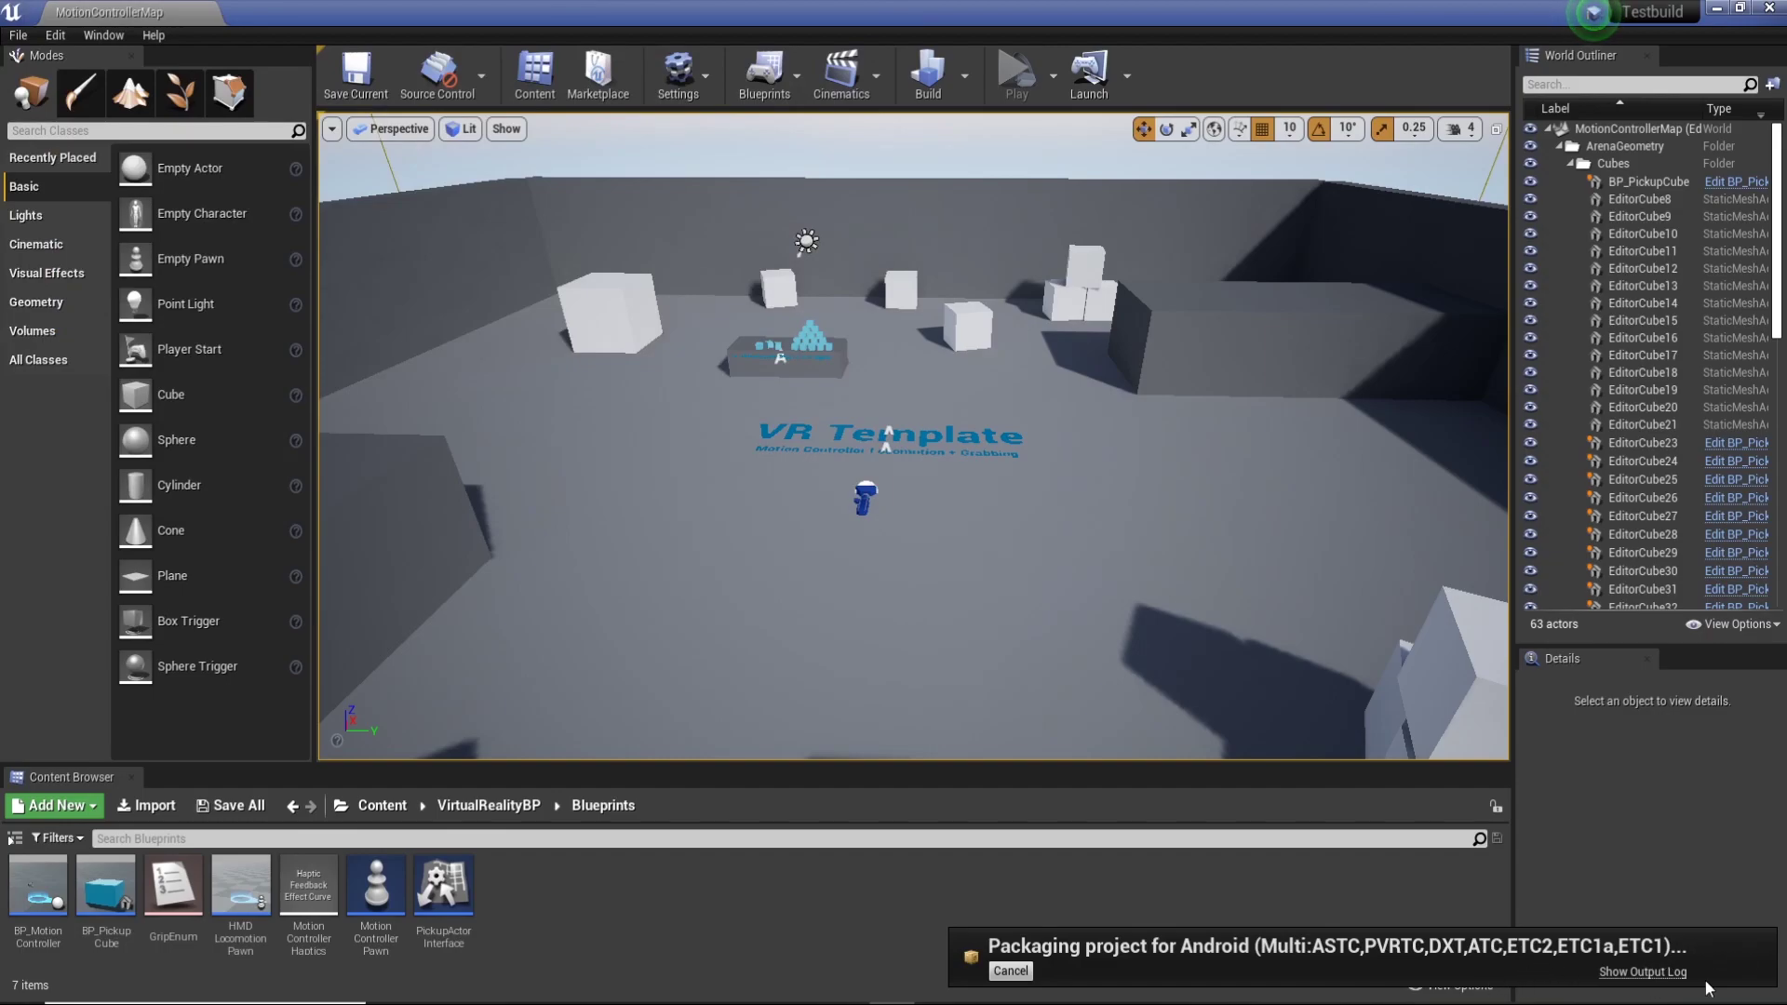
- Look through the output log of the running Android packaging job and close it
{"action": "left_click", "coordinate": [1642, 972]}
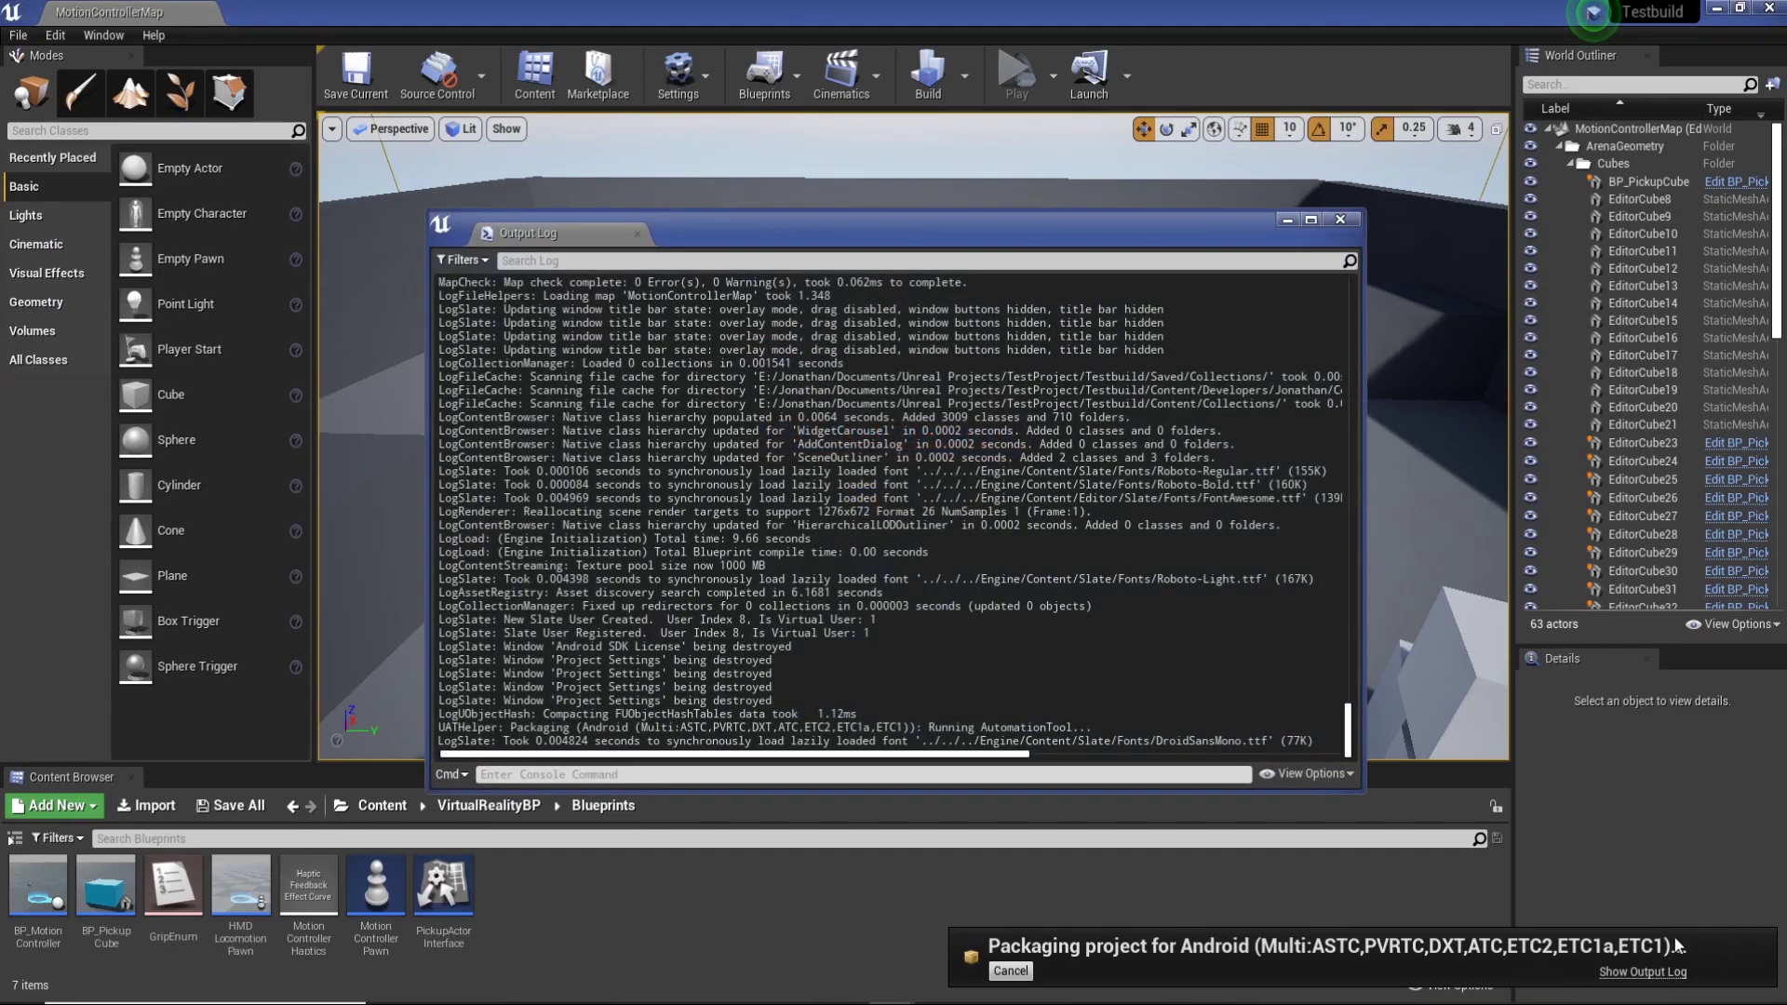
{"action": "left_click_drag", "start_coordinate": [1359, 711], "coordinate": [1354, 288]}
{"action": "left_click", "coordinate": [1340, 220]}
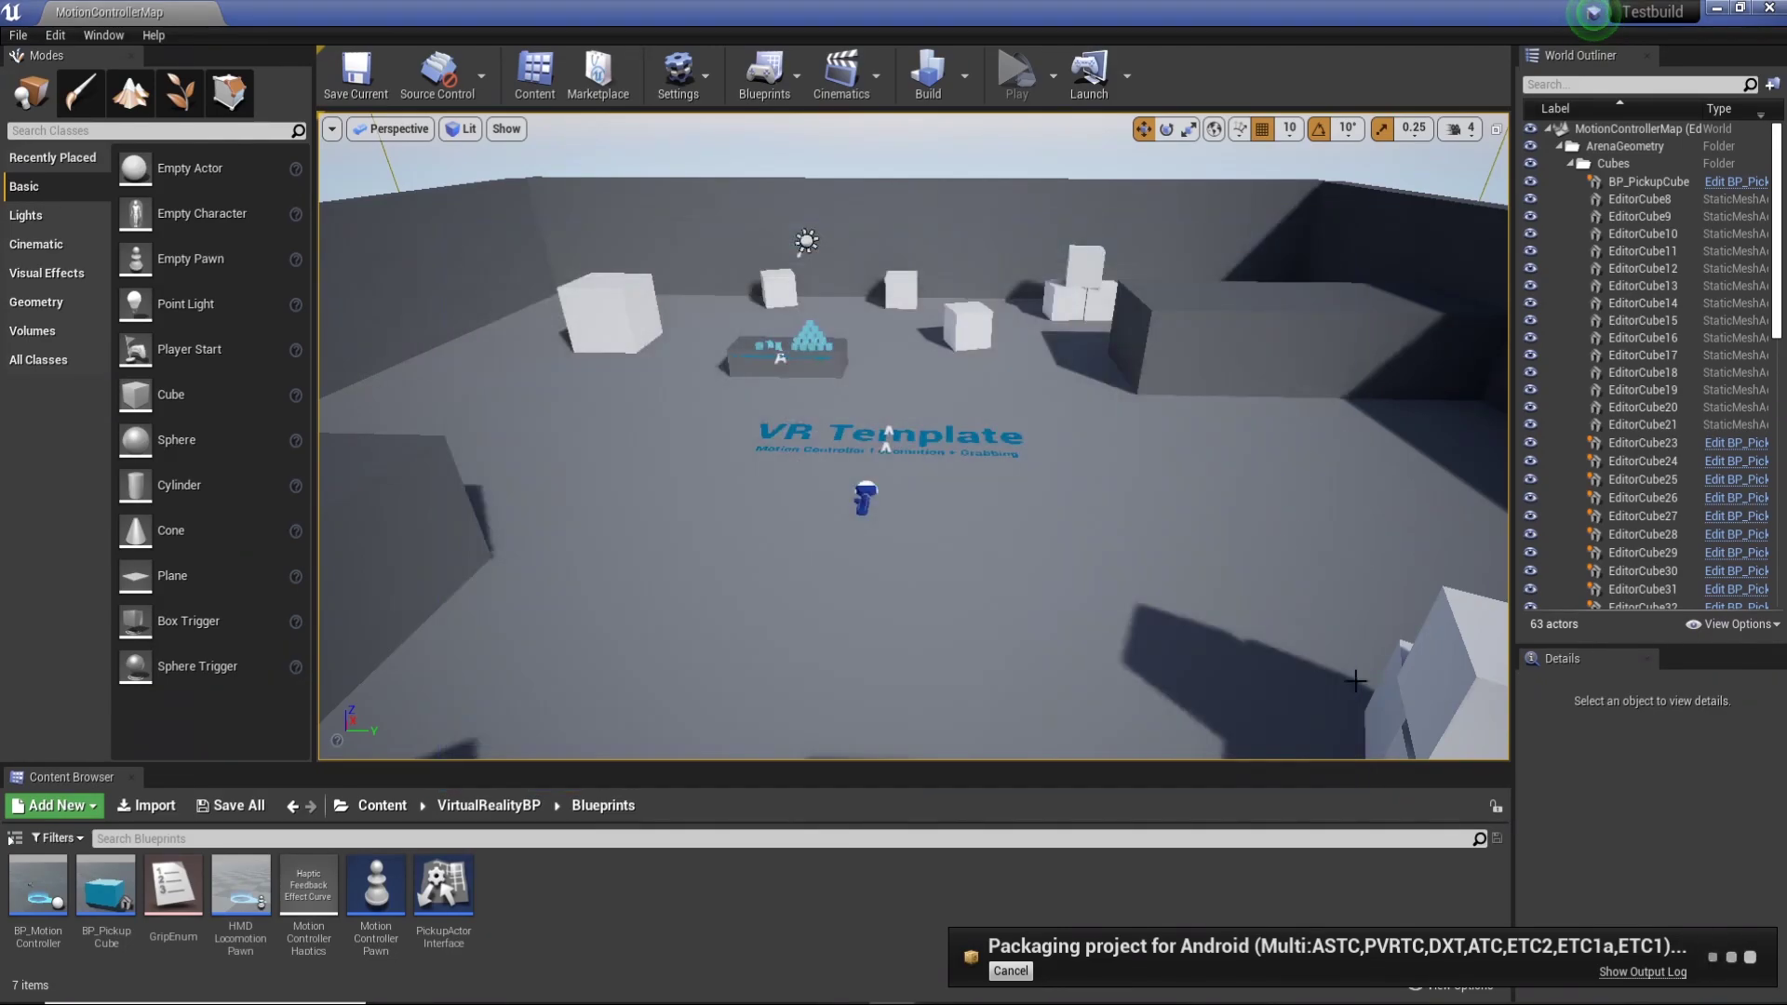